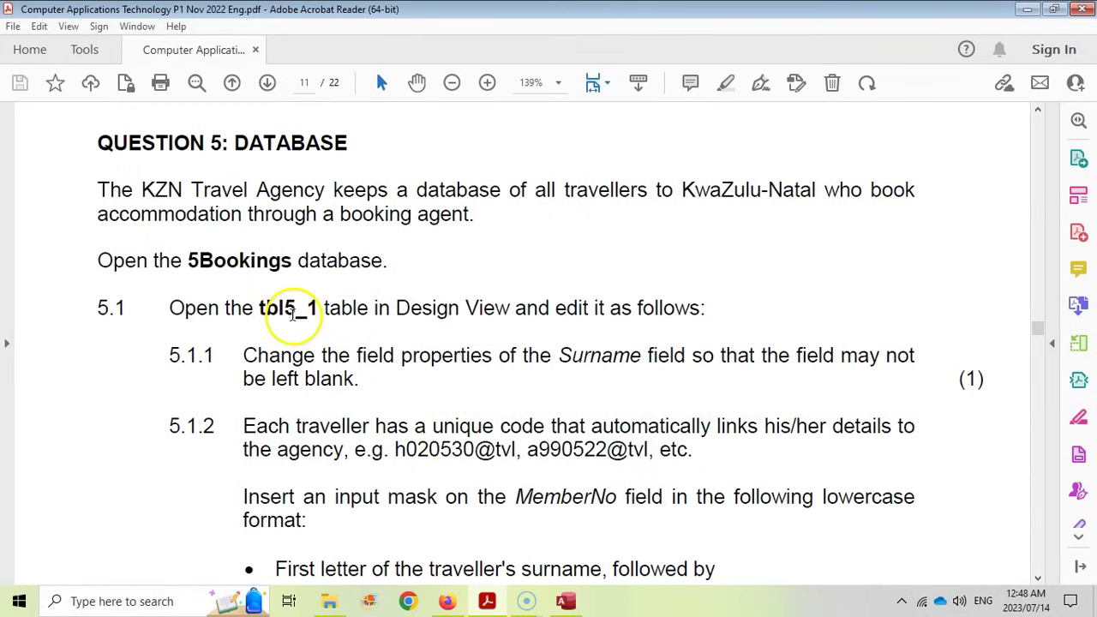
Switch to the 5Bookings database in Access and open the tbl5_1 table in Design View
{"action": "left_click", "coordinate": [566, 601]}
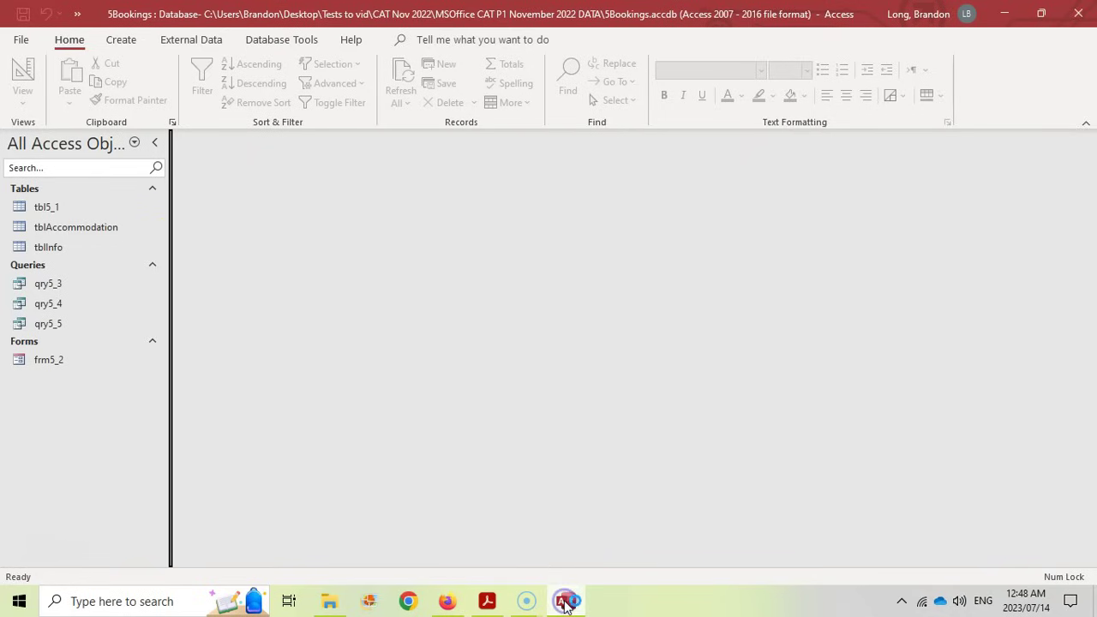
{"action": "left_click", "coordinate": [50, 208]}
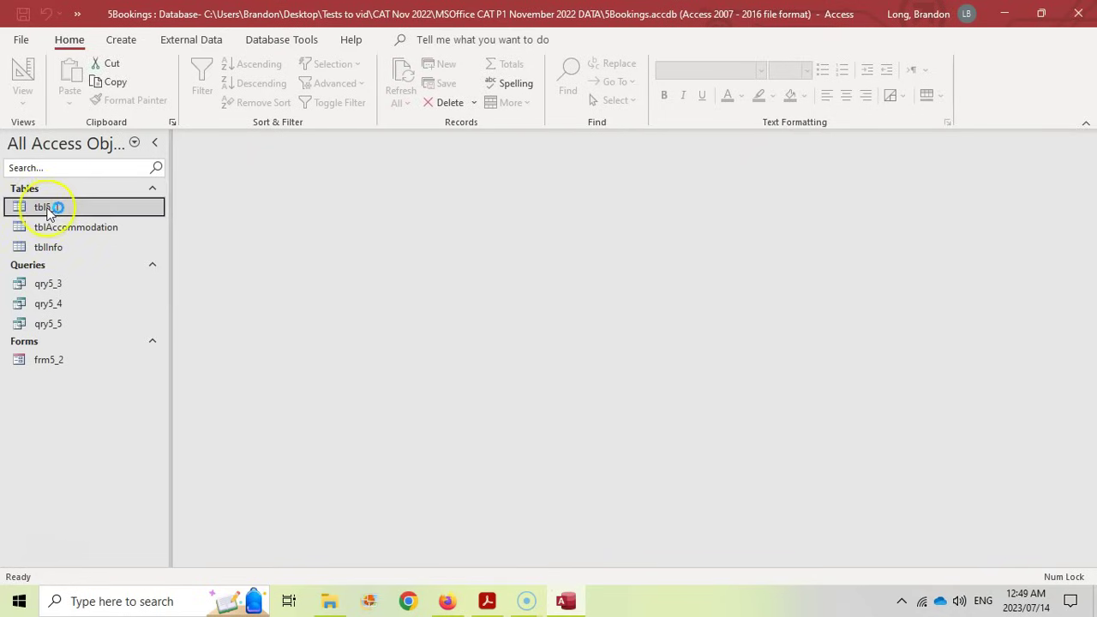
{"action": "left_click", "coordinate": [487, 601]}
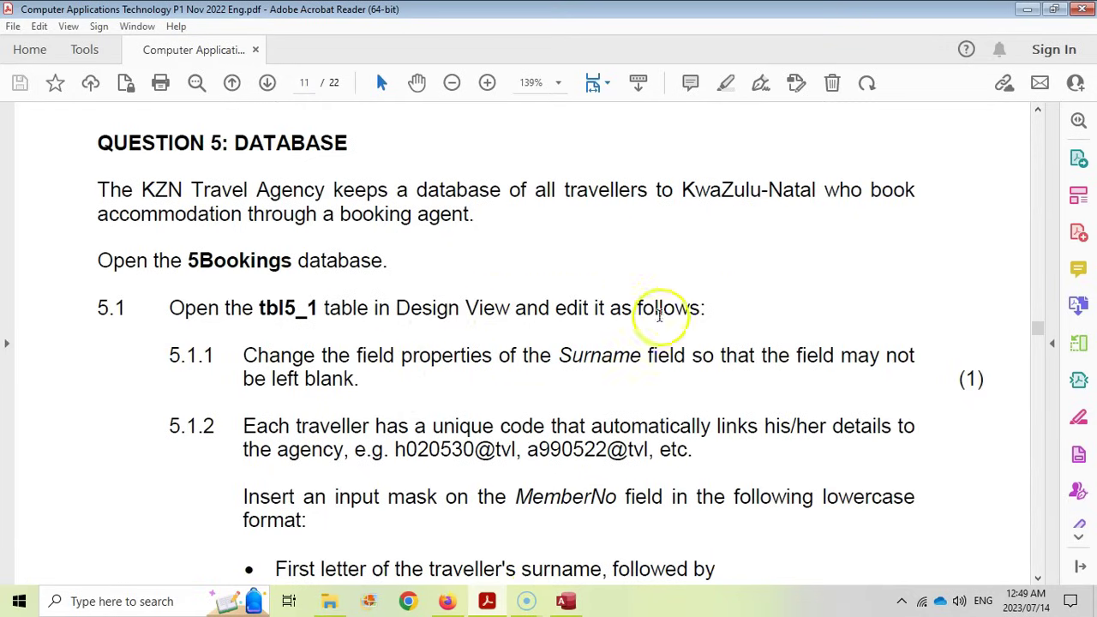
{"action": "left_click", "coordinate": [565, 601]}
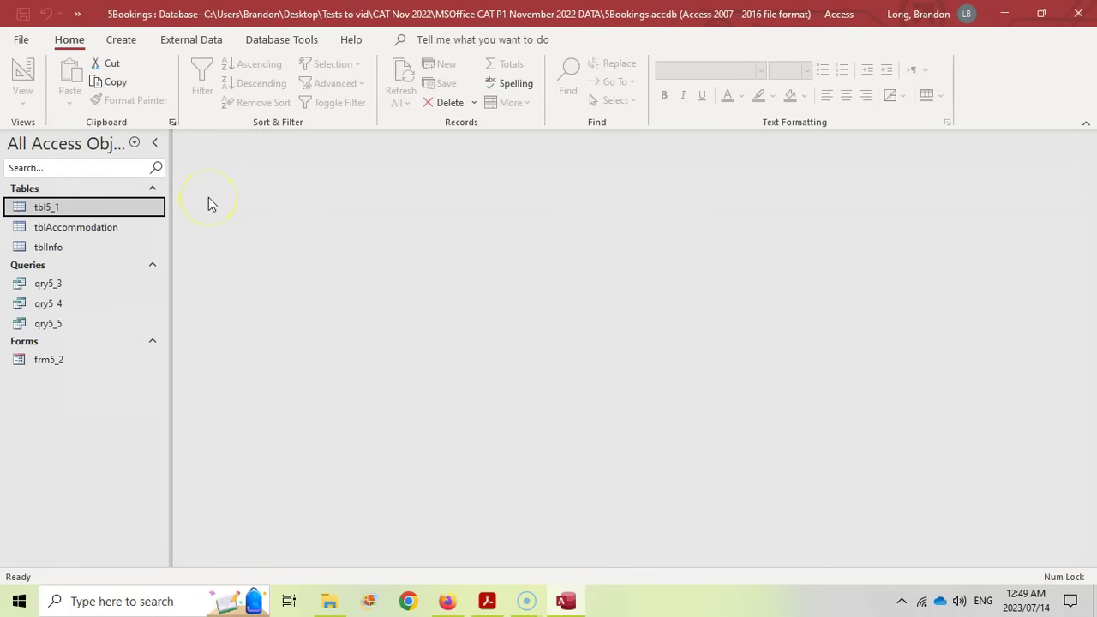
{"action": "key", "text": "Return"}
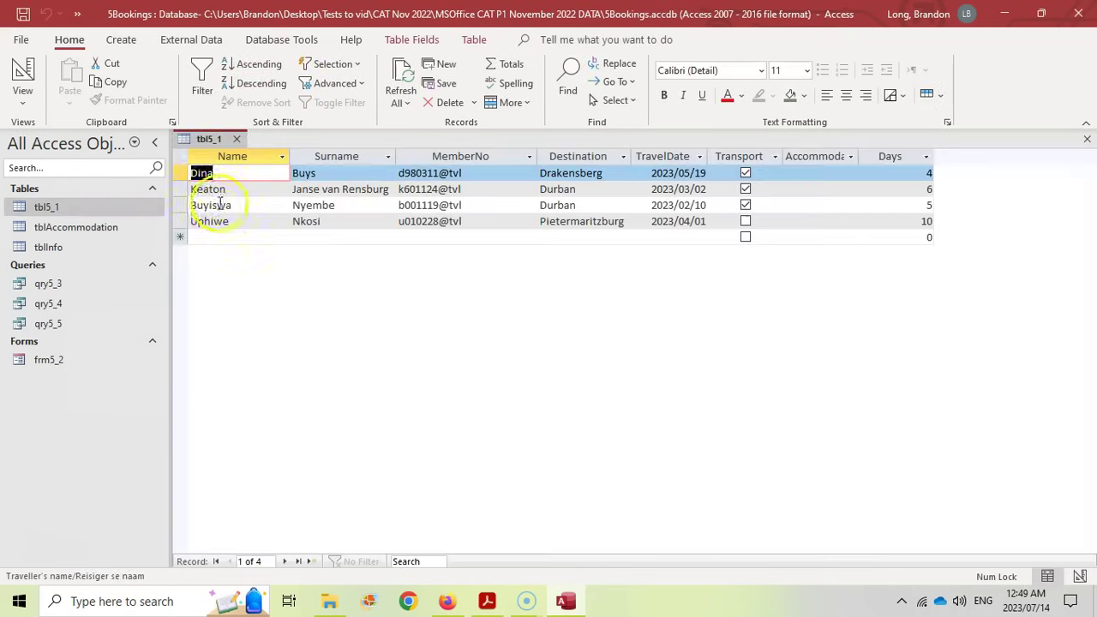
{"action": "left_click", "coordinate": [28, 107]}
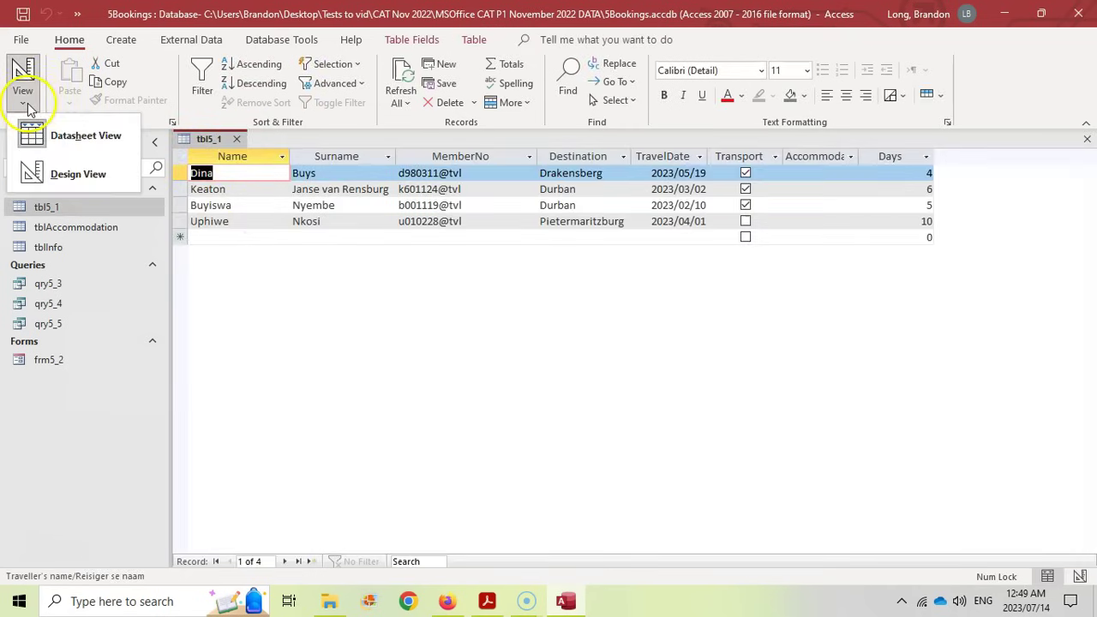
{"action": "left_click", "coordinate": [77, 174]}
Check question 5.1.1 in the exam PDF and set the Surname field's Required property to Yes in Access
{"action": "left_click", "coordinate": [487, 601]}
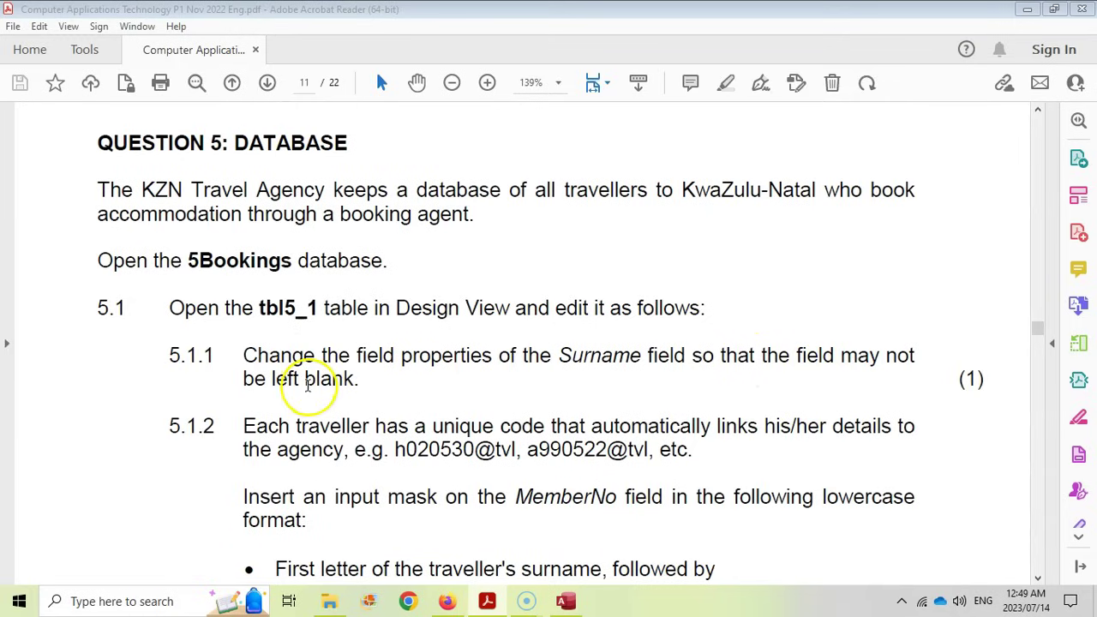
{"action": "left_click", "coordinate": [565, 601]}
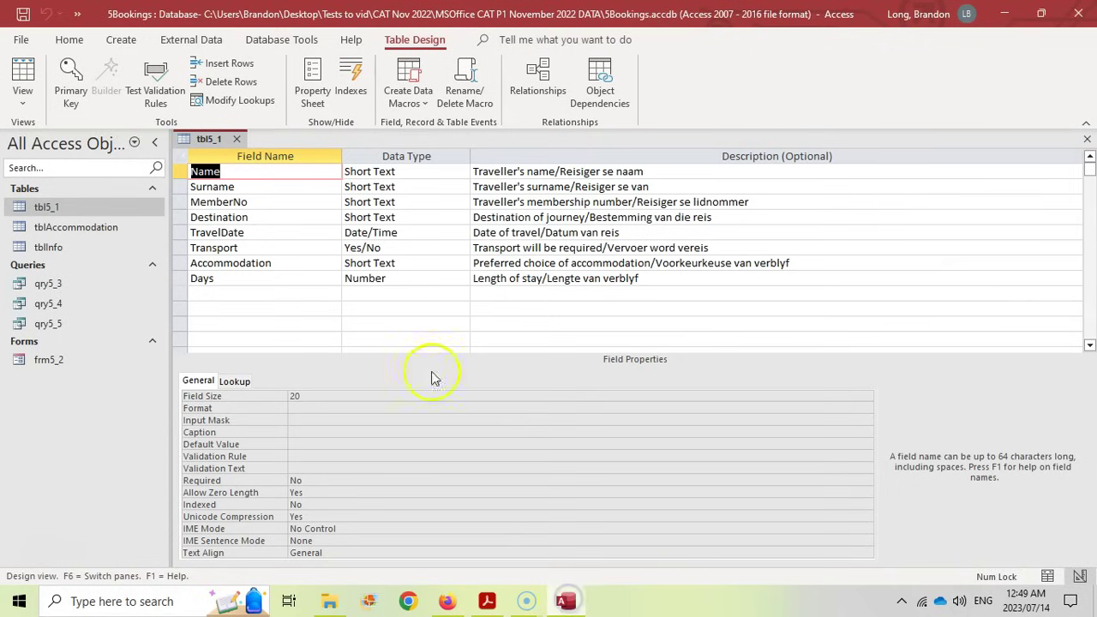
{"action": "left_click", "coordinate": [247, 187]}
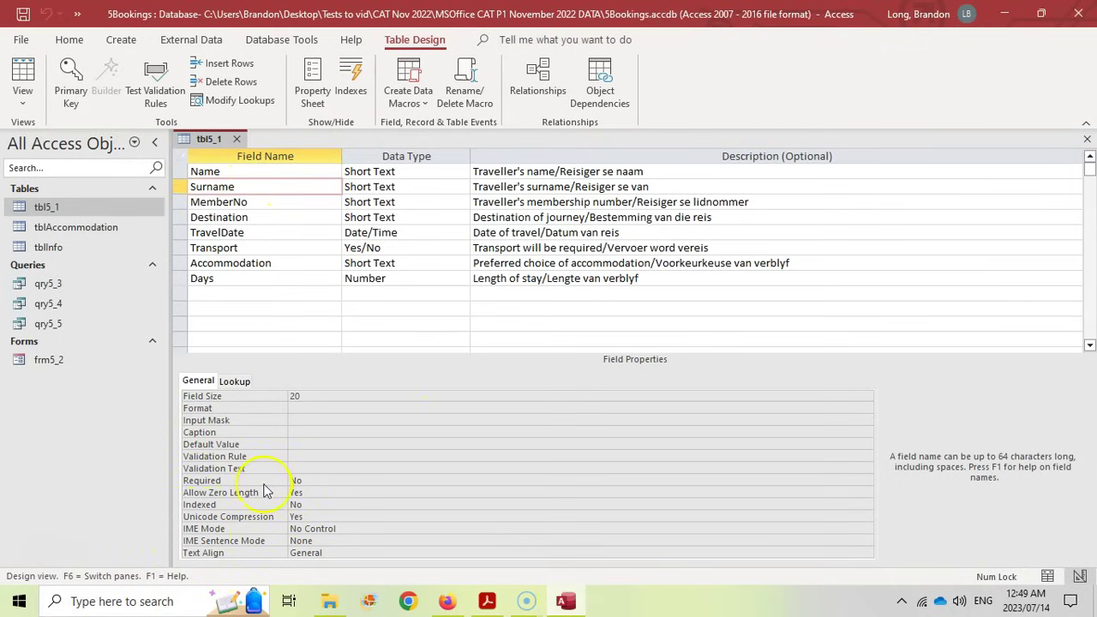
{"action": "left_click", "coordinate": [298, 481]}
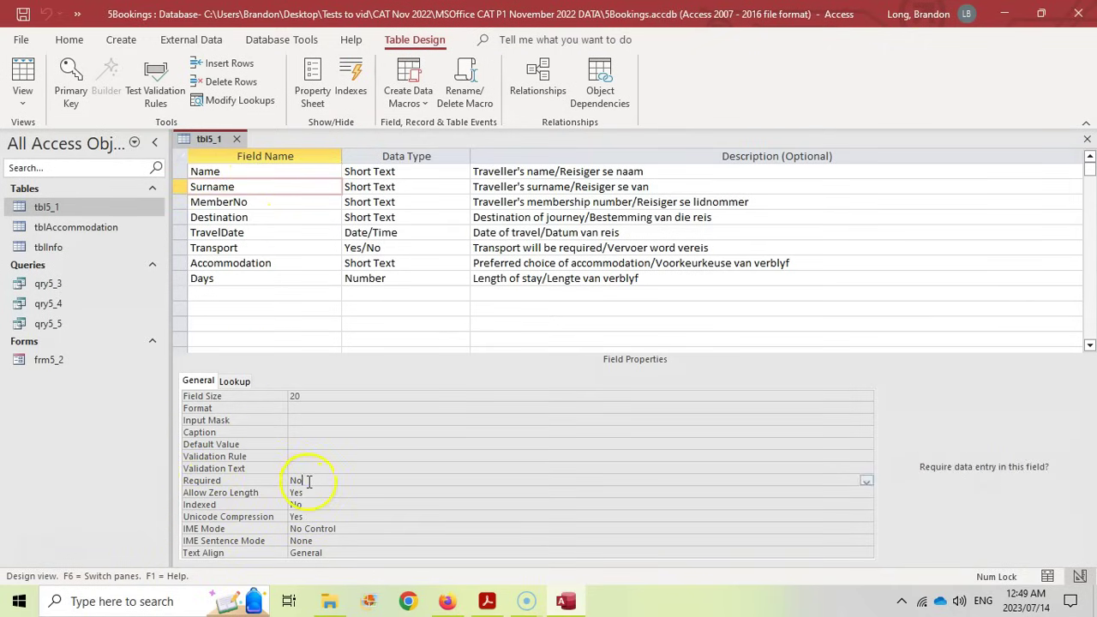
{"action": "left_click", "coordinate": [867, 482]}
{"action": "left_click", "coordinate": [321, 492]}
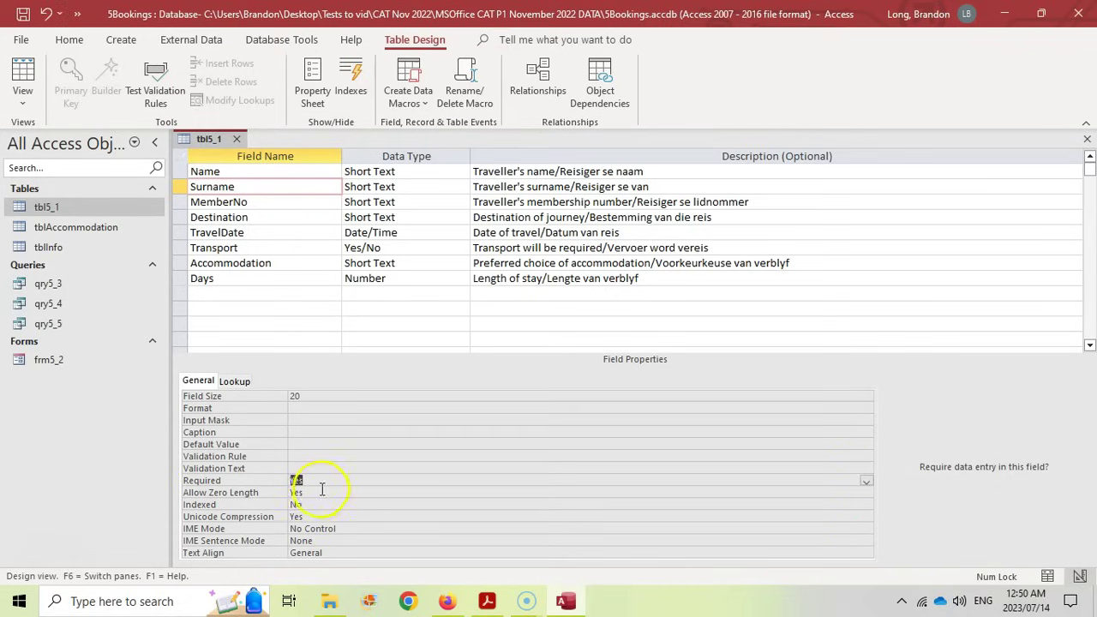
Switch to the exam PDF and examine question 5.1.2 for the required MemberNo input mask format and the example codes
{"action": "left_click", "coordinate": [497, 606]}
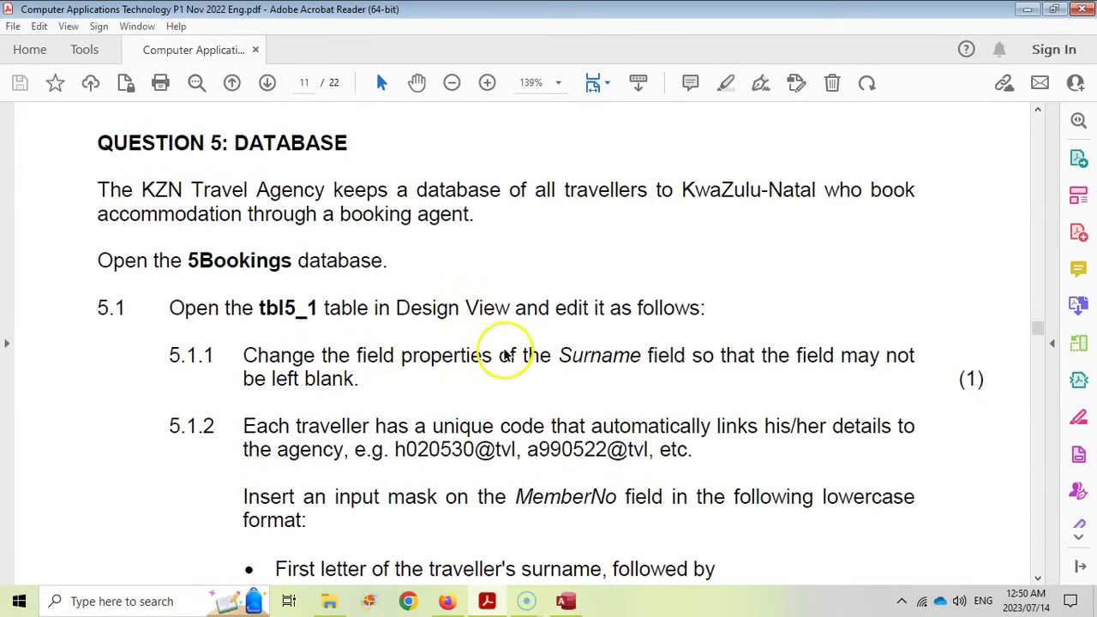
{"action": "scroll", "coordinate": [505, 355], "scroll_direction": "down", "scroll_amount": 3}
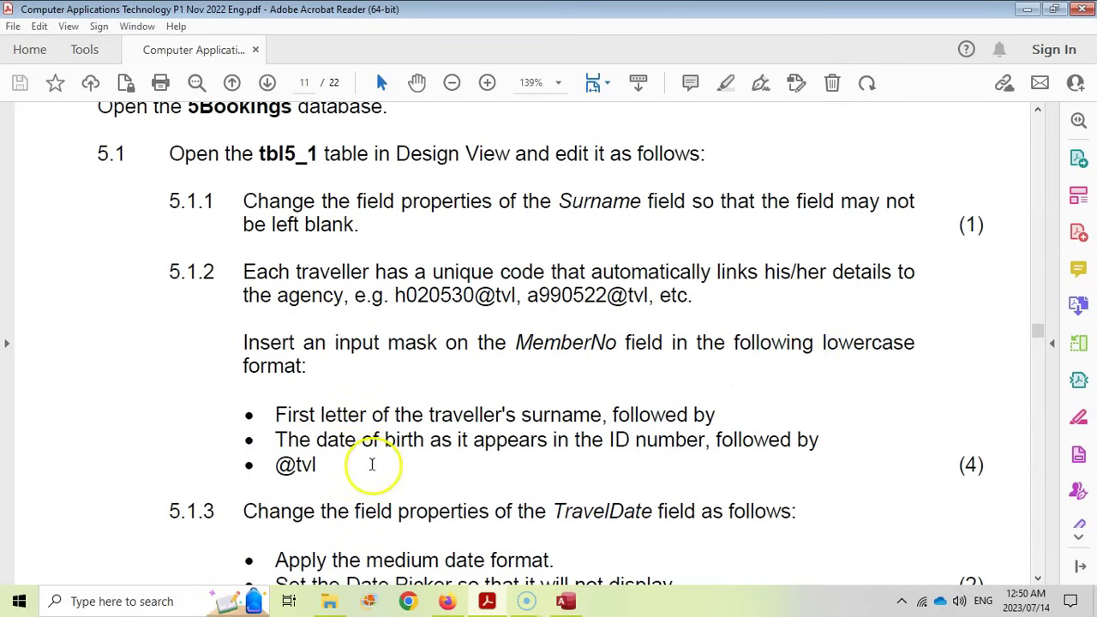
{"action": "left_click_drag", "start_coordinate": [356, 439], "coordinate": [275, 415]}
{"action": "double_click", "coordinate": [863, 351]}
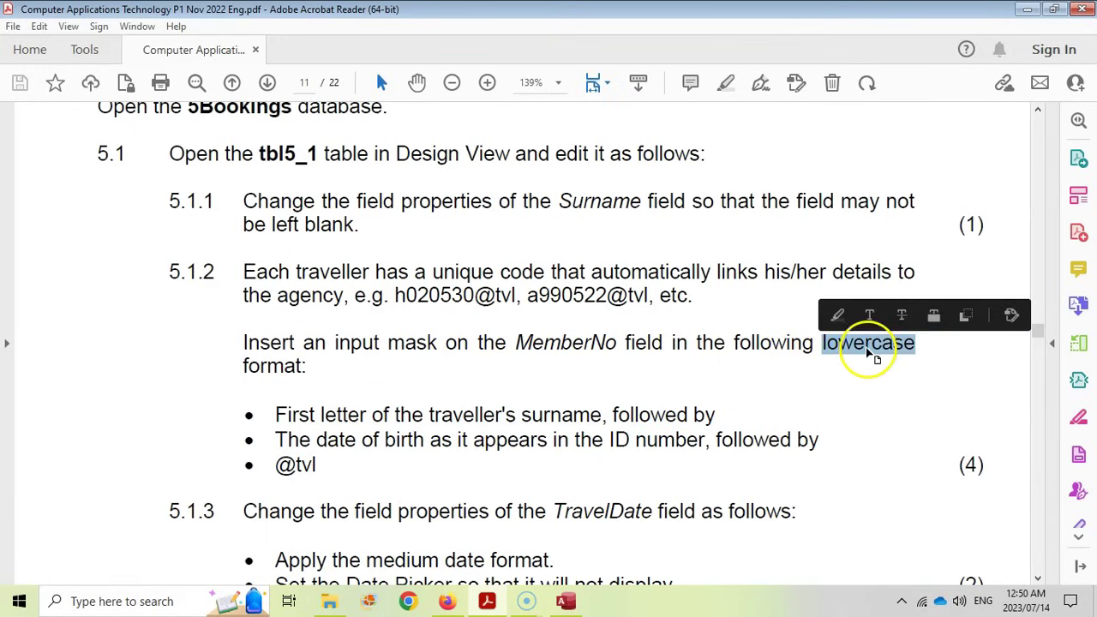
{"action": "left_click", "coordinate": [326, 408]}
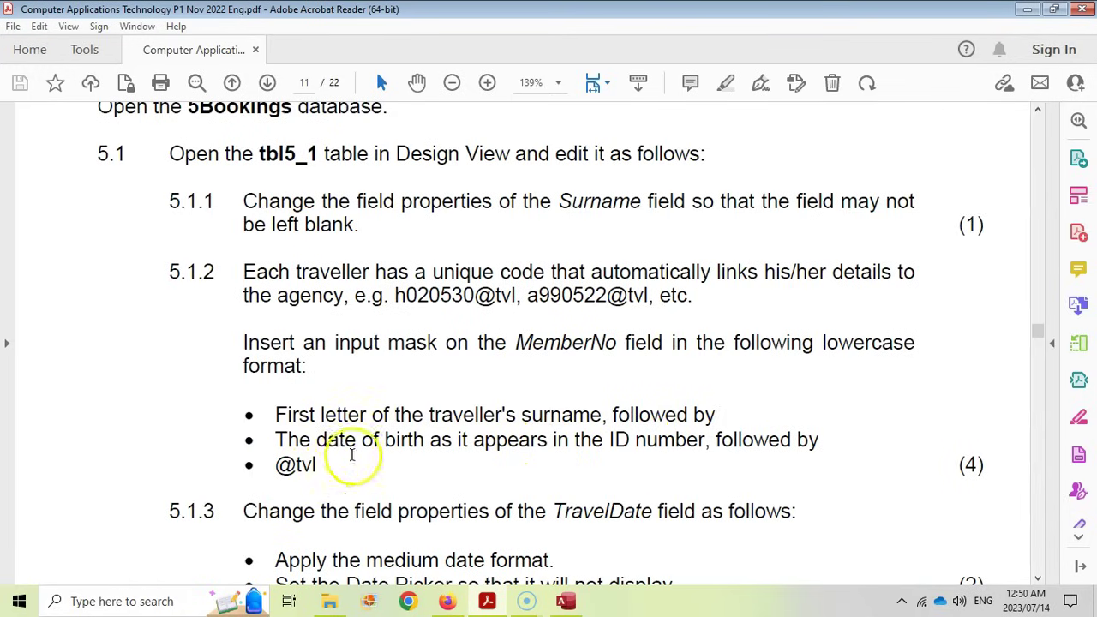
{"action": "left_click", "coordinate": [416, 299]}
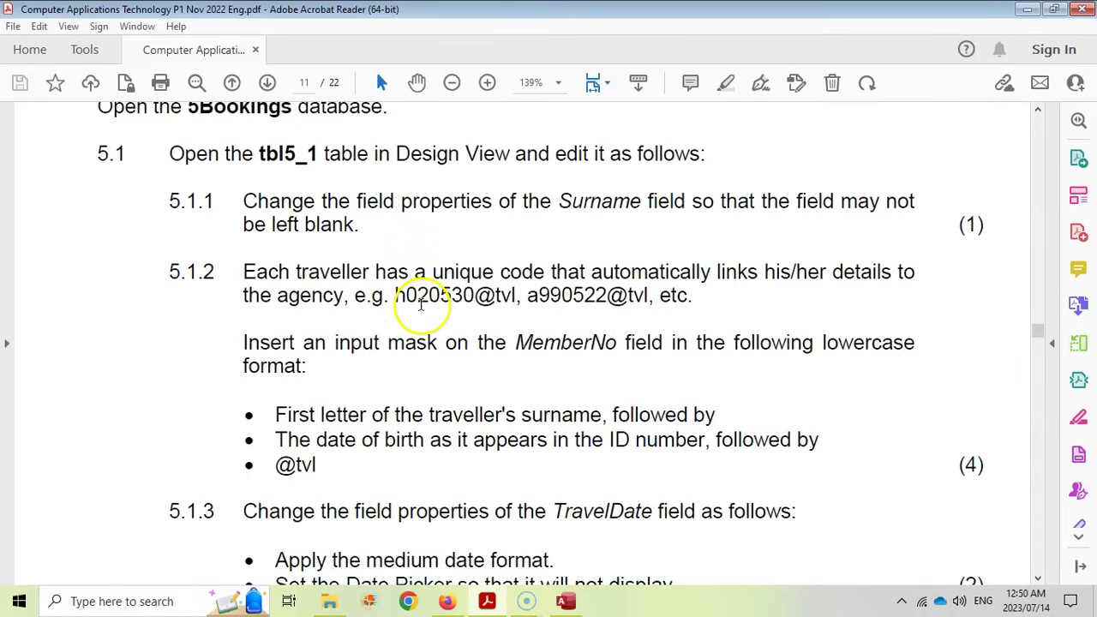
{"action": "left_click_drag", "start_coordinate": [407, 298], "coordinate": [476, 306]}
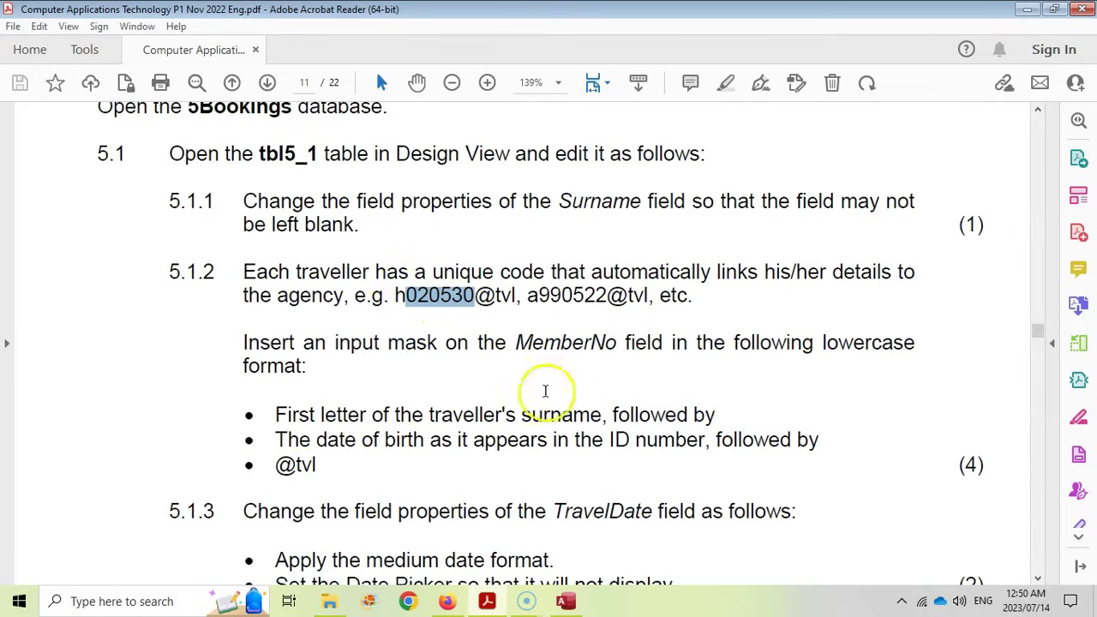
{"action": "left_click_drag", "start_coordinate": [407, 300], "coordinate": [517, 302]}
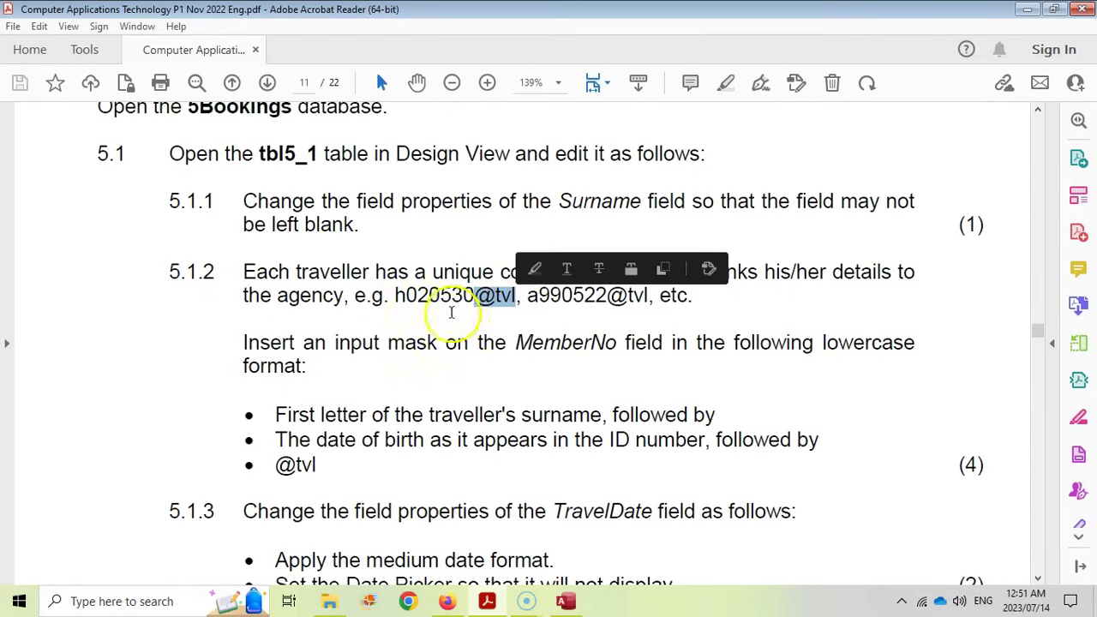
{"action": "left_click", "coordinate": [384, 283]}
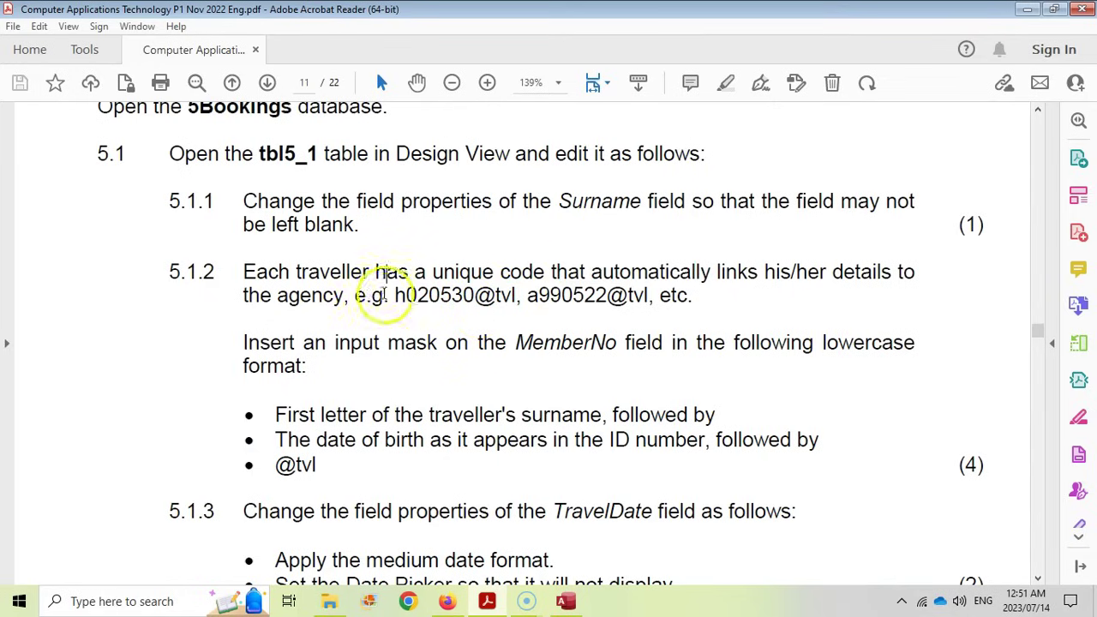
Switch to Access and open the MemberNo field's Input Mask property for editing
{"action": "left_click", "coordinate": [565, 601]}
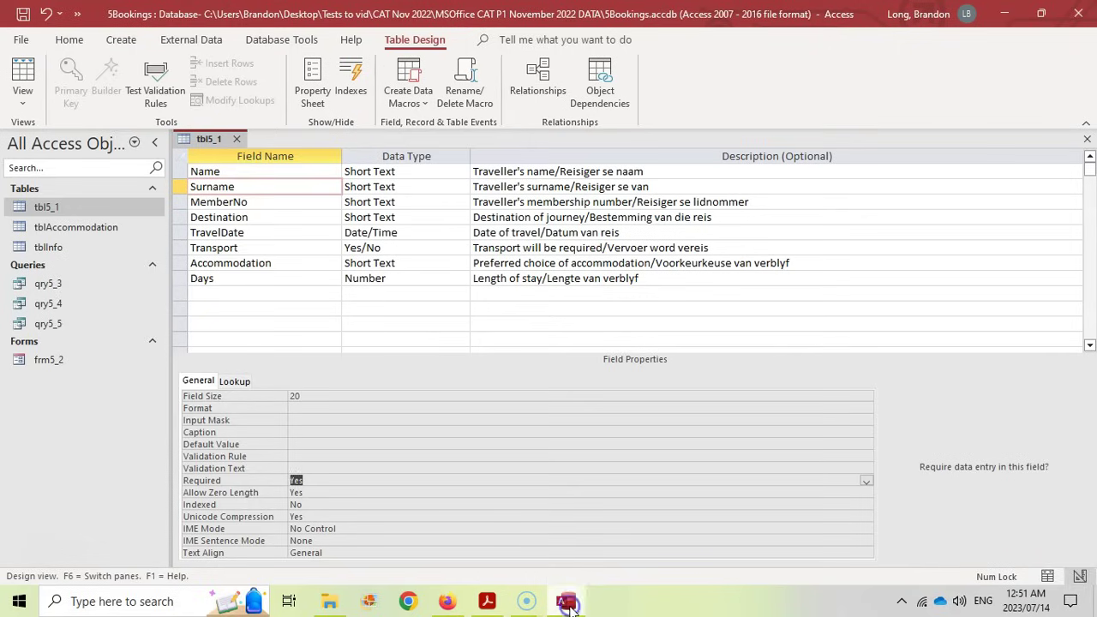
{"action": "left_click", "coordinate": [270, 202]}
{"action": "left_click", "coordinate": [304, 420]}
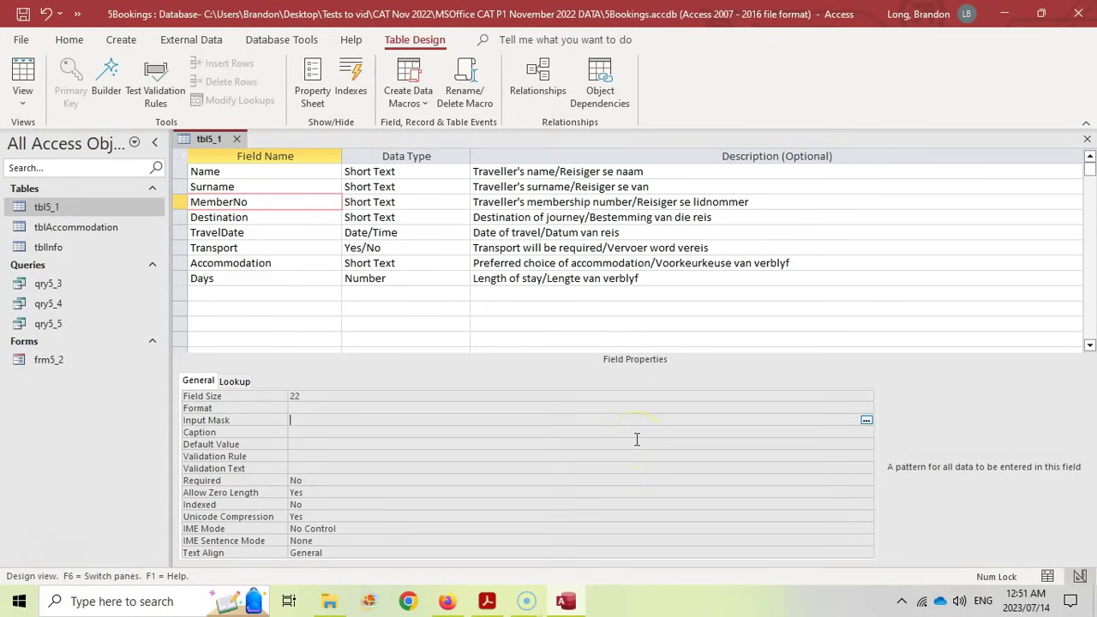
Consult the Input Mask Character Sheet in the exam PDF for the required-letter, required-digit and lowercase characters
{"action": "left_click", "coordinate": [487, 600]}
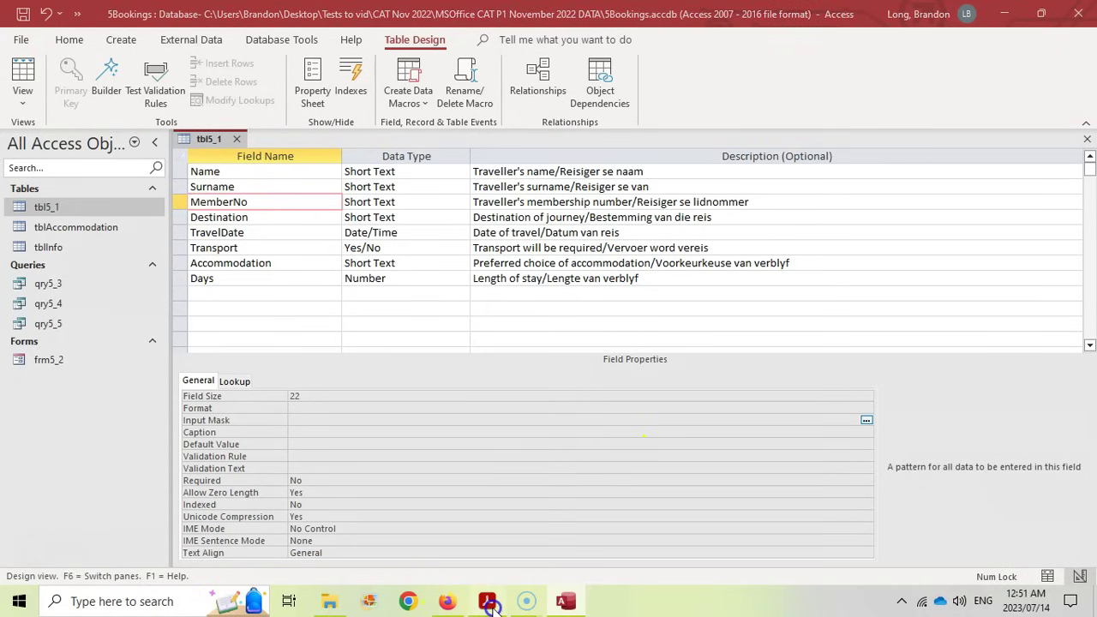
{"action": "left_click_drag", "start_coordinate": [1037, 334], "coordinate": [1038, 490]}
{"action": "scroll", "coordinate": [463, 221], "scroll_direction": "down", "scroll_amount": 3}
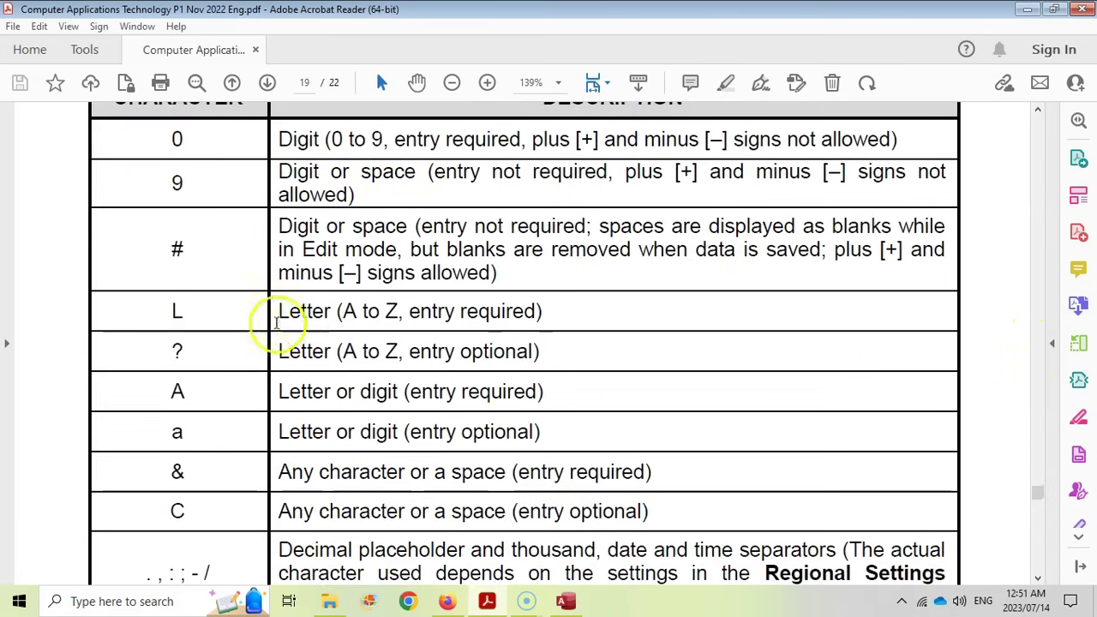
{"action": "double_click", "coordinate": [177, 311]}
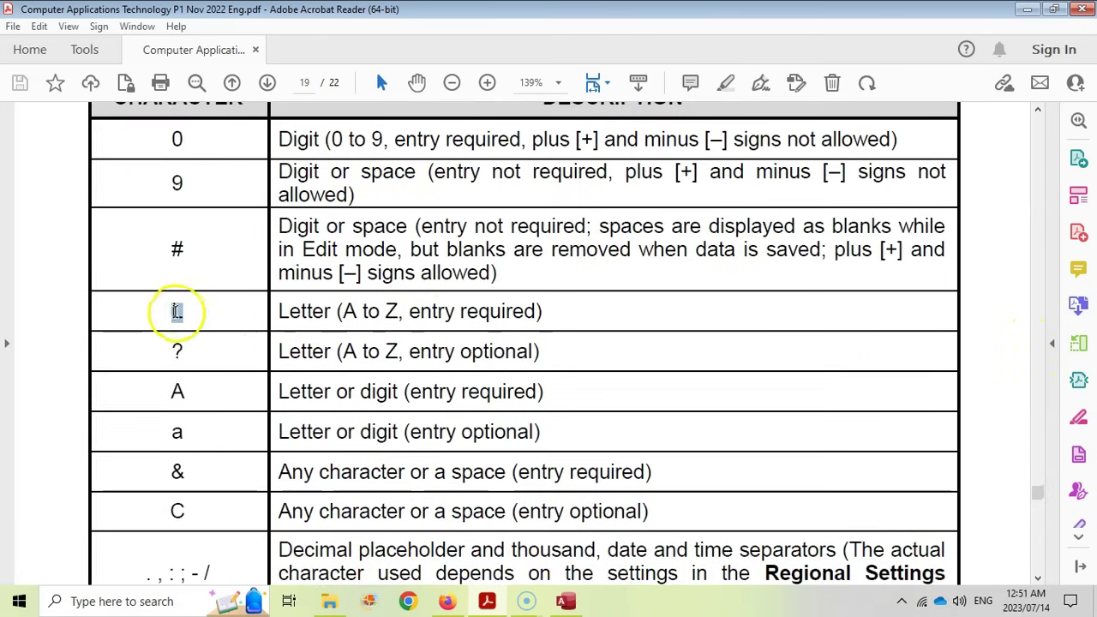
{"action": "double_click", "coordinate": [177, 140]}
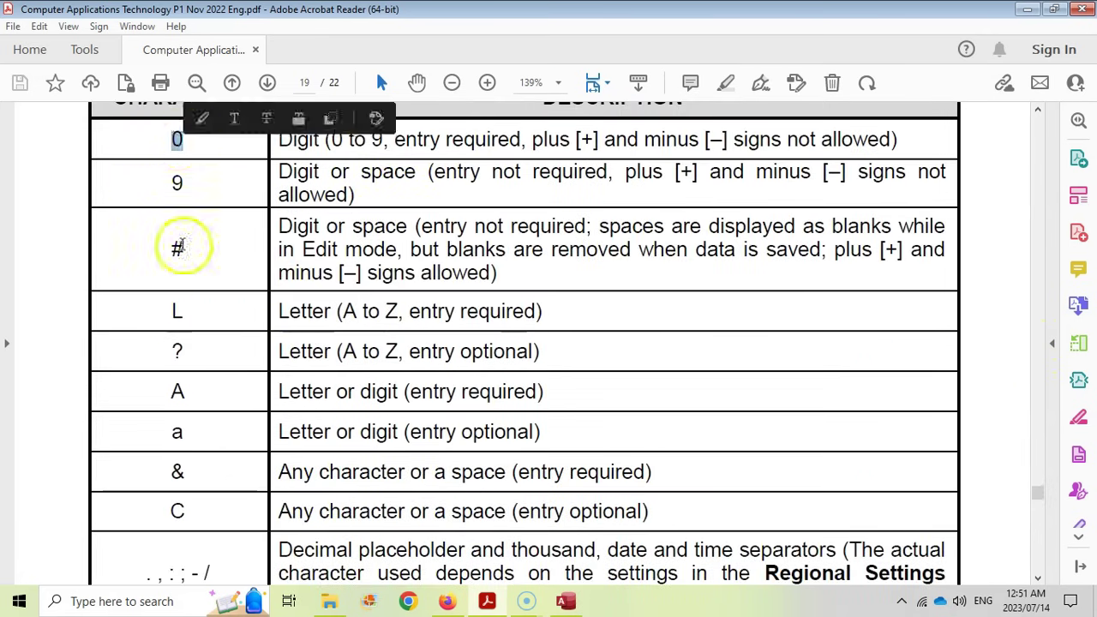
{"action": "double_click", "coordinate": [178, 312]}
{"action": "double_click", "coordinate": [176, 139]}
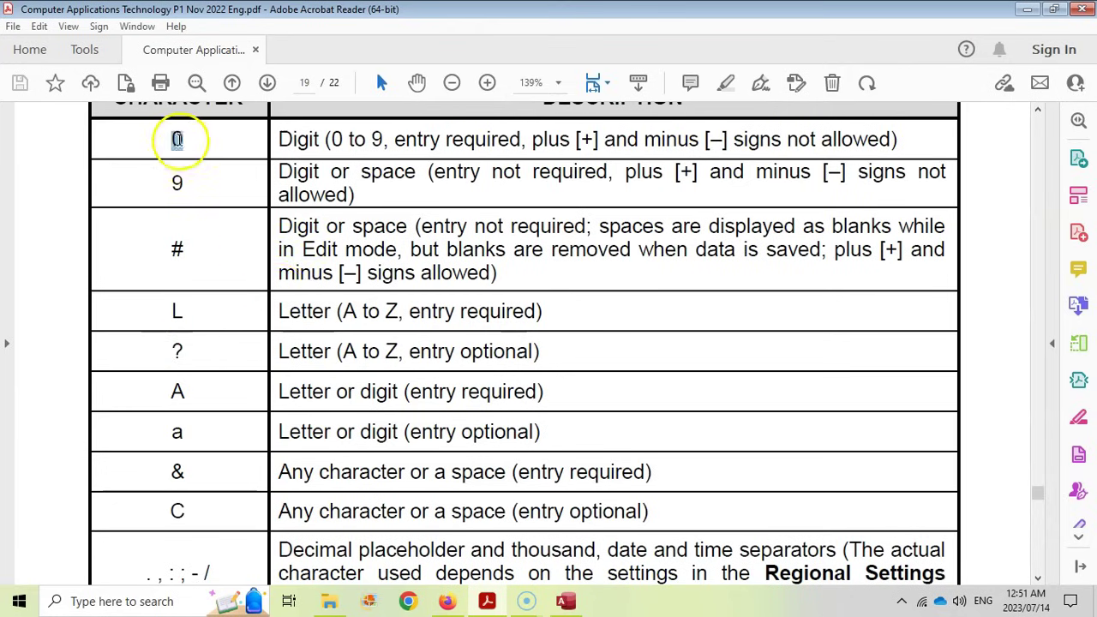
{"action": "scroll", "coordinate": [277, 286], "scroll_direction": "down", "scroll_amount": 1}
{"action": "scroll", "coordinate": [275, 288], "scroll_direction": "down", "scroll_amount": 4}
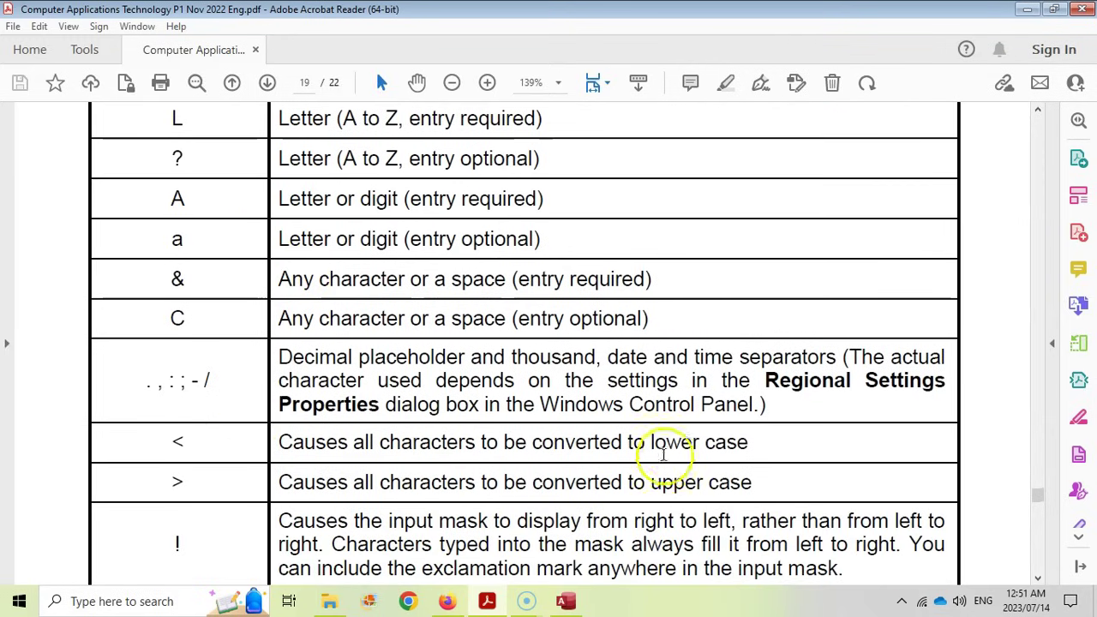
{"action": "double_click", "coordinate": [176, 441]}
{"action": "scroll", "coordinate": [235, 416], "scroll_direction": "up", "scroll_amount": 8}
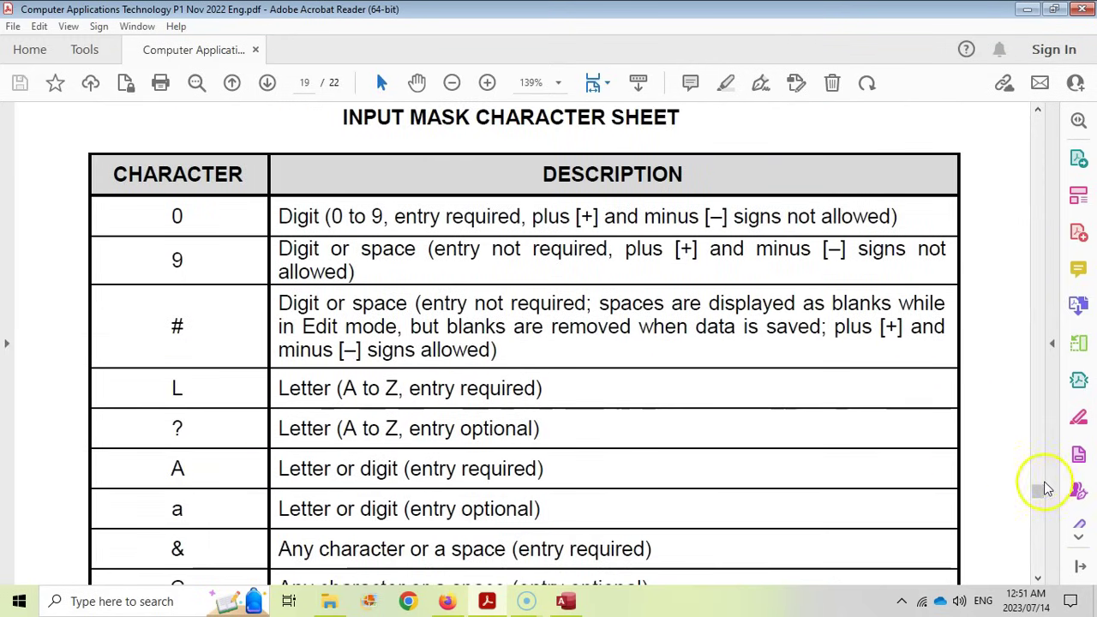
{"action": "key", "text": "alt+Tab"}
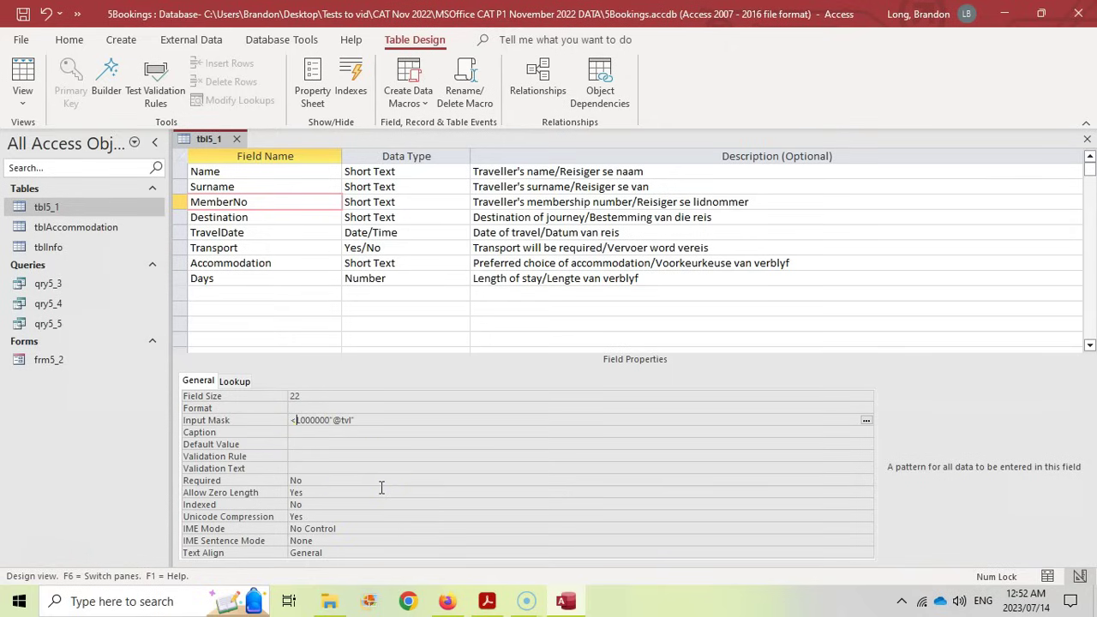
{"action": "left_click", "coordinate": [23, 14]}
{"action": "left_click", "coordinate": [485, 350]}
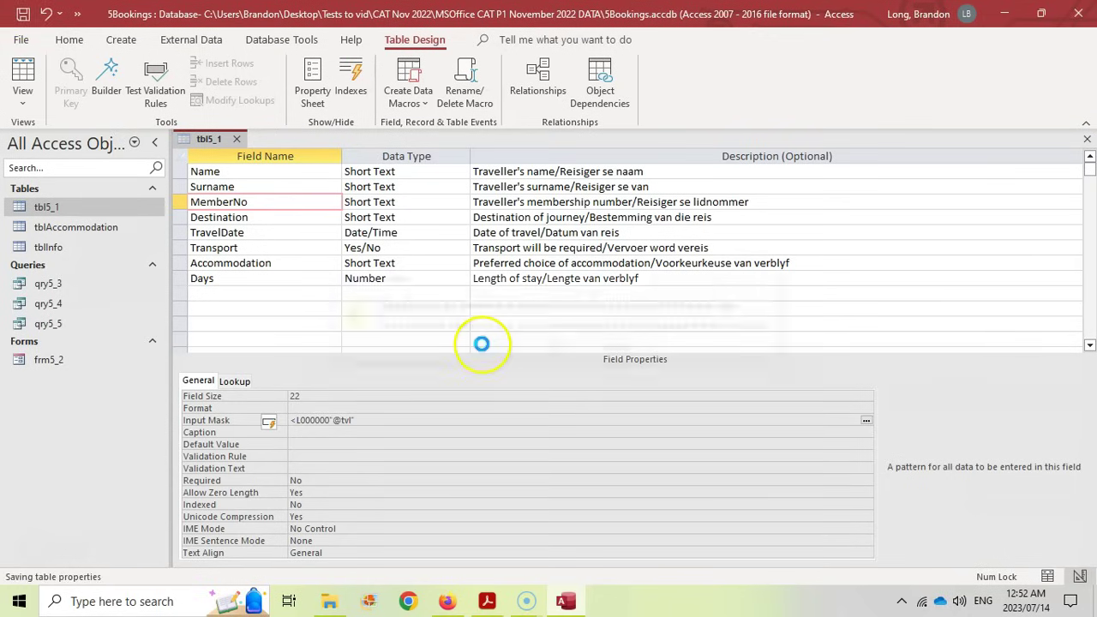
Switch to the exam PDF to read question 5.1.3's date format and Date Picker requirements, and select the TravelDate field in Access
{"action": "key", "text": "alt+Tab"}
{"action": "scroll", "coordinate": [372, 320], "scroll_direction": "down", "scroll_amount": 3}
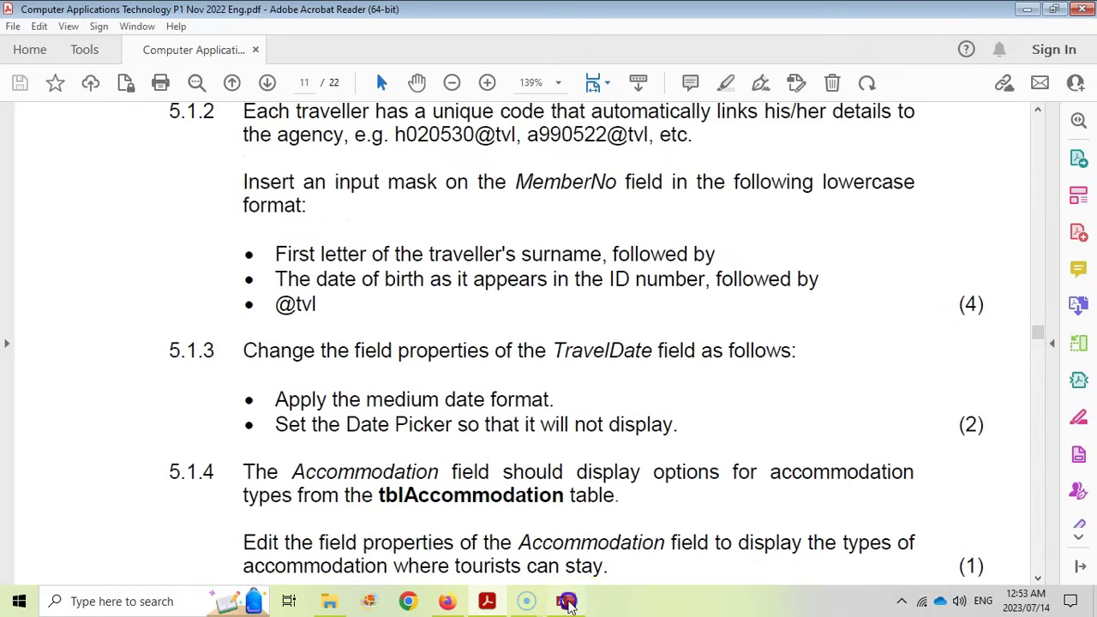
{"action": "key", "text": "alt+Tab"}
{"action": "left_click", "coordinate": [251, 232]}
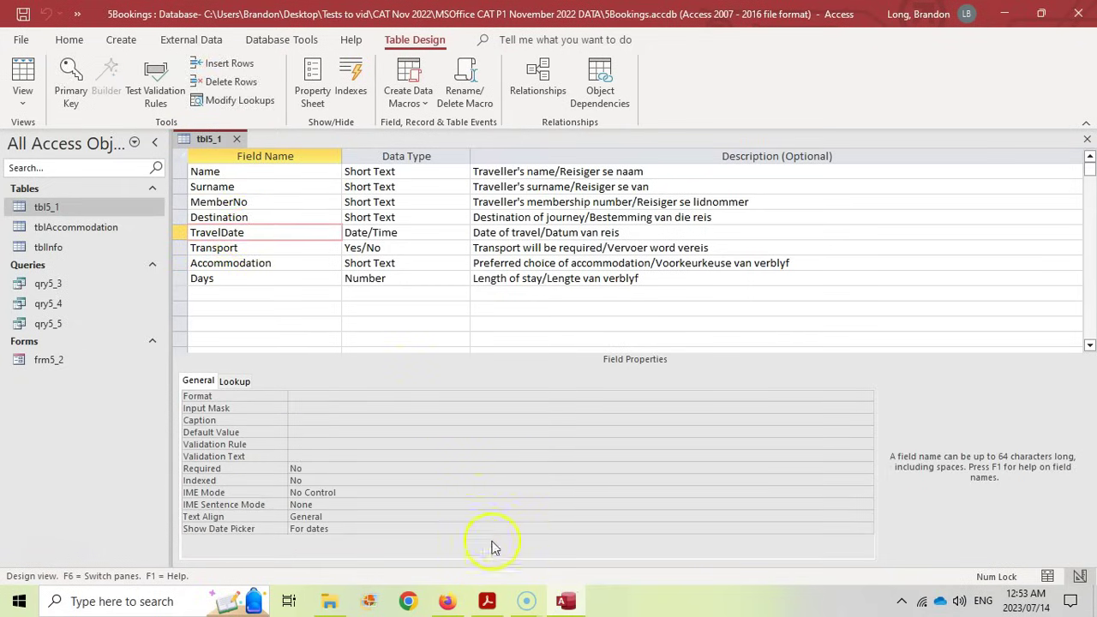
{"action": "key", "text": "alt+Tab"}
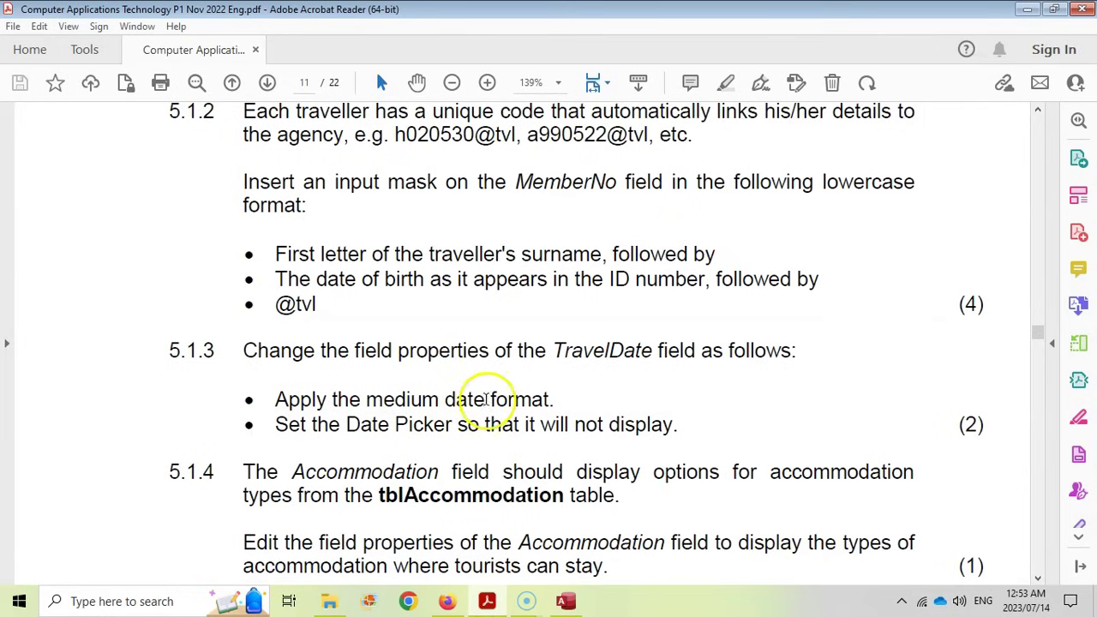
Switch to Access and set the TravelDate field's Format to Medium Date and its Show Date Picker property to Never
{"action": "left_click", "coordinate": [565, 600]}
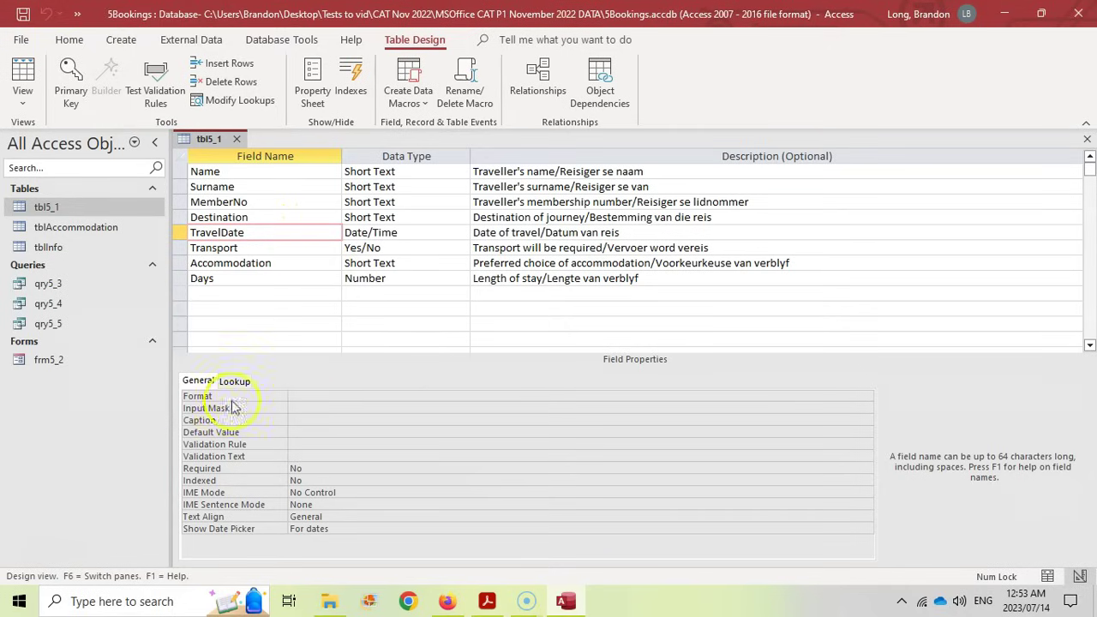
{"action": "left_click", "coordinate": [305, 396]}
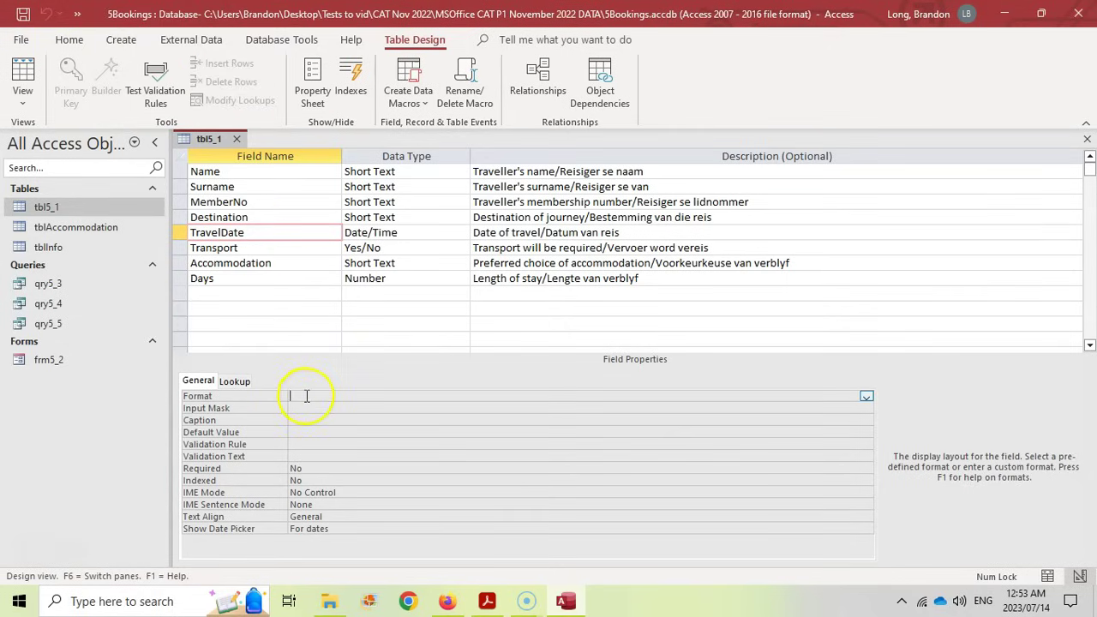
{"action": "left_click", "coordinate": [867, 396]}
{"action": "left_click", "coordinate": [343, 429]}
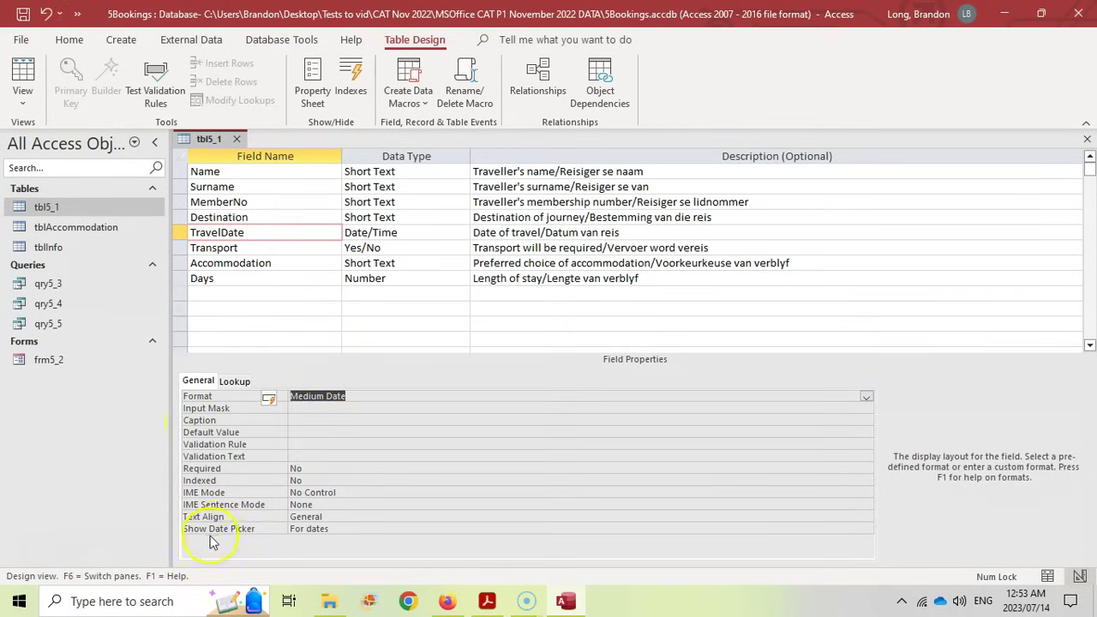
{"action": "left_click", "coordinate": [338, 528]}
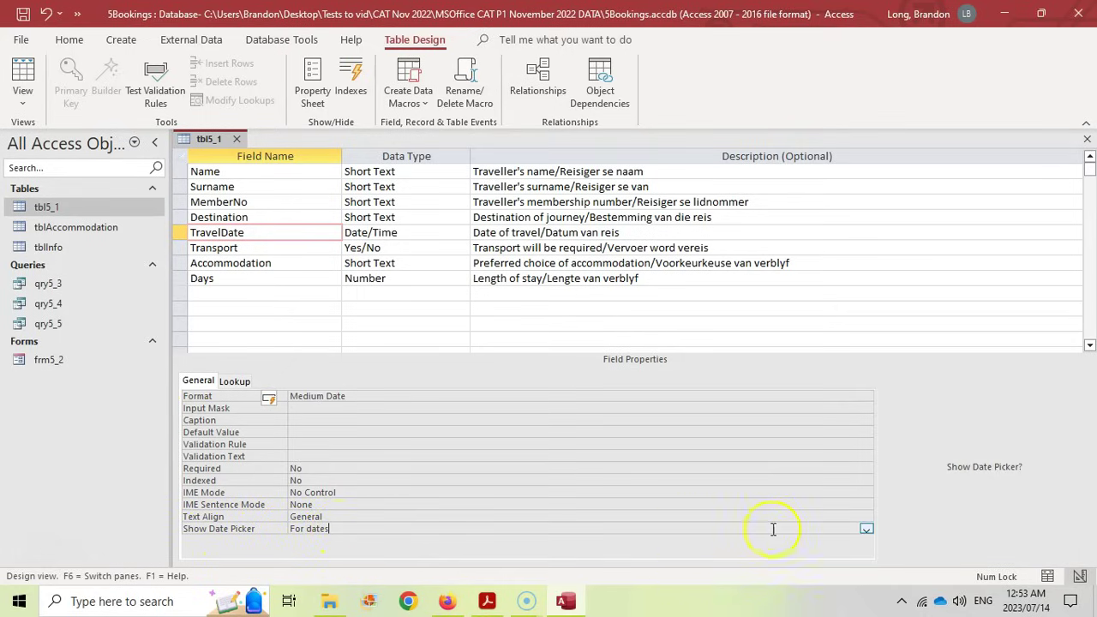
{"action": "left_click", "coordinate": [867, 529]}
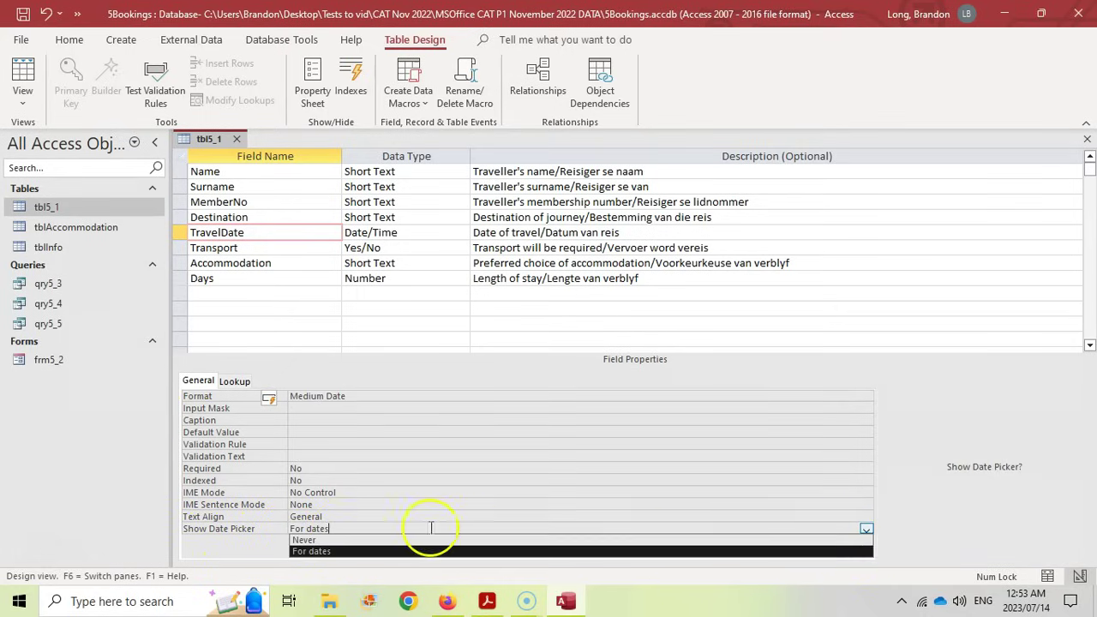
{"action": "left_click", "coordinate": [304, 542]}
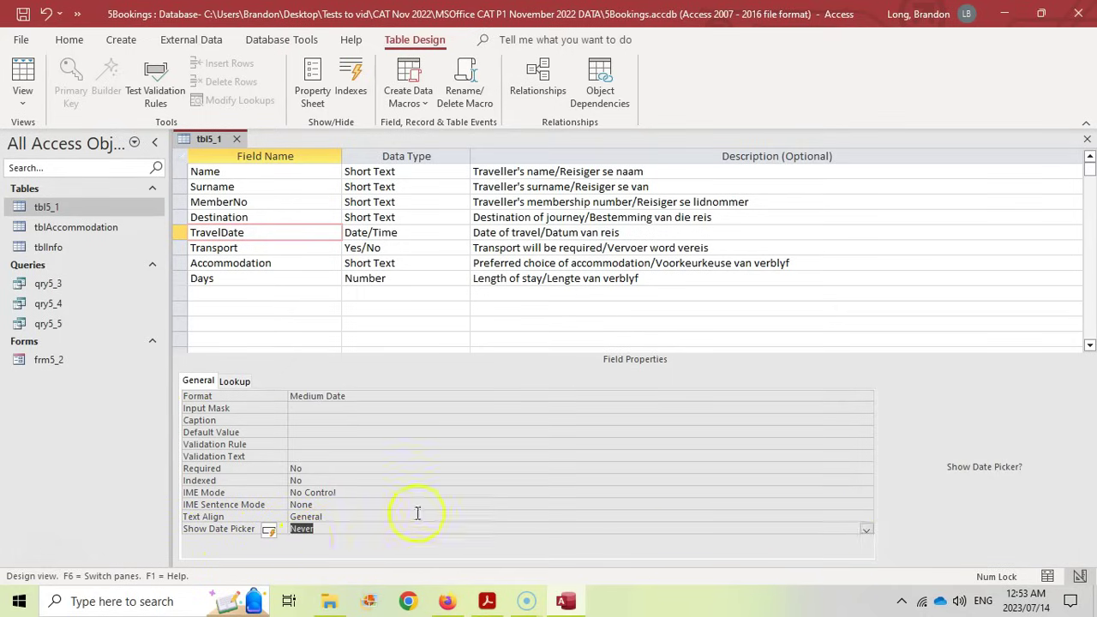
Check the TravelDate settings against question 5.1.3 in the exam PDF and read question 5.1.4 about the Accommodation field
{"action": "left_click", "coordinate": [486, 601]}
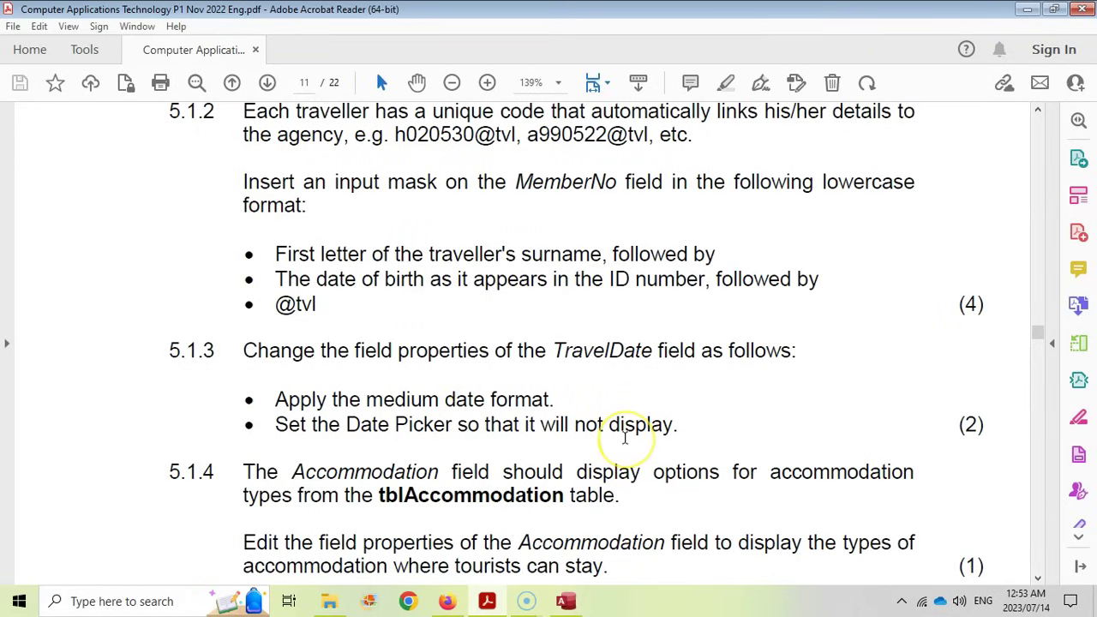
{"action": "left_click", "coordinate": [566, 601]}
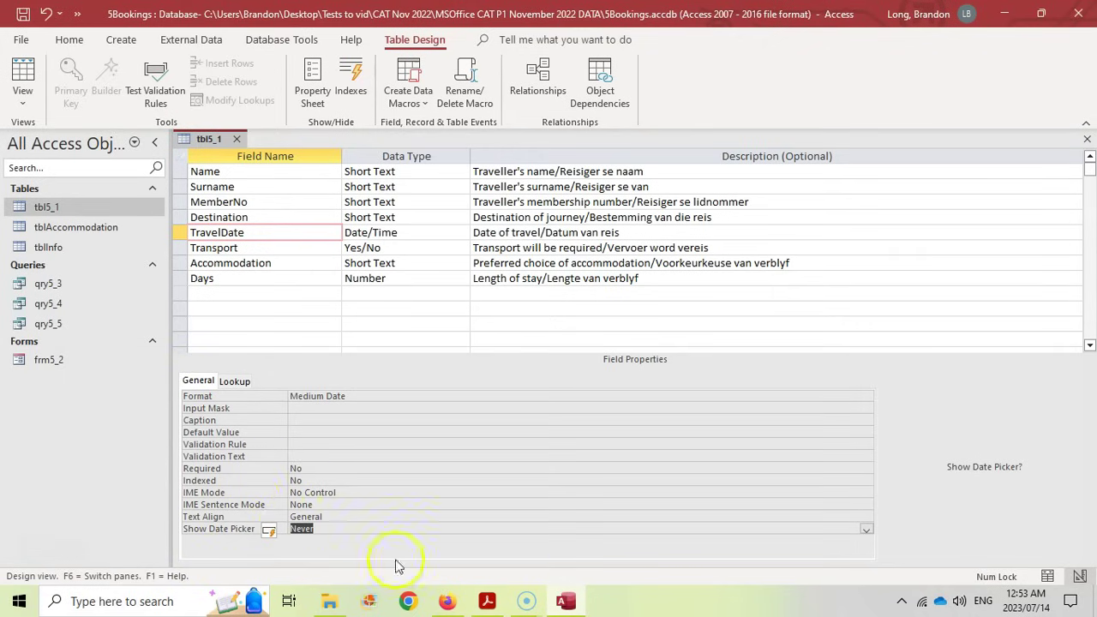
{"action": "left_click", "coordinate": [487, 600]}
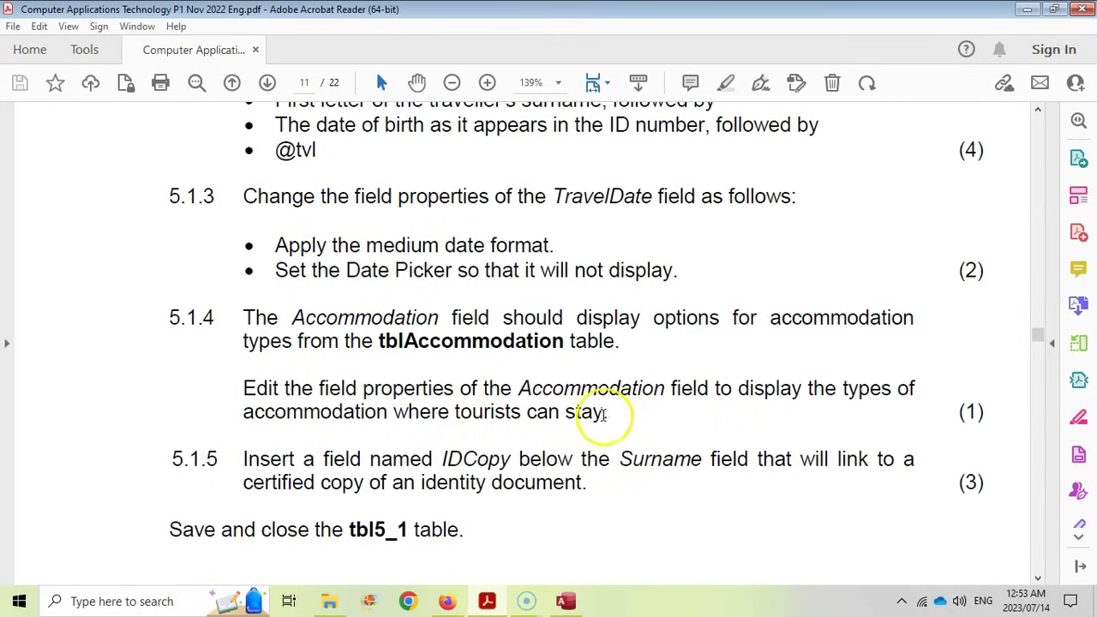
Switch to Access, open the tblAccommodation table to view its accommodation types, and close it
{"action": "left_click", "coordinate": [564, 601]}
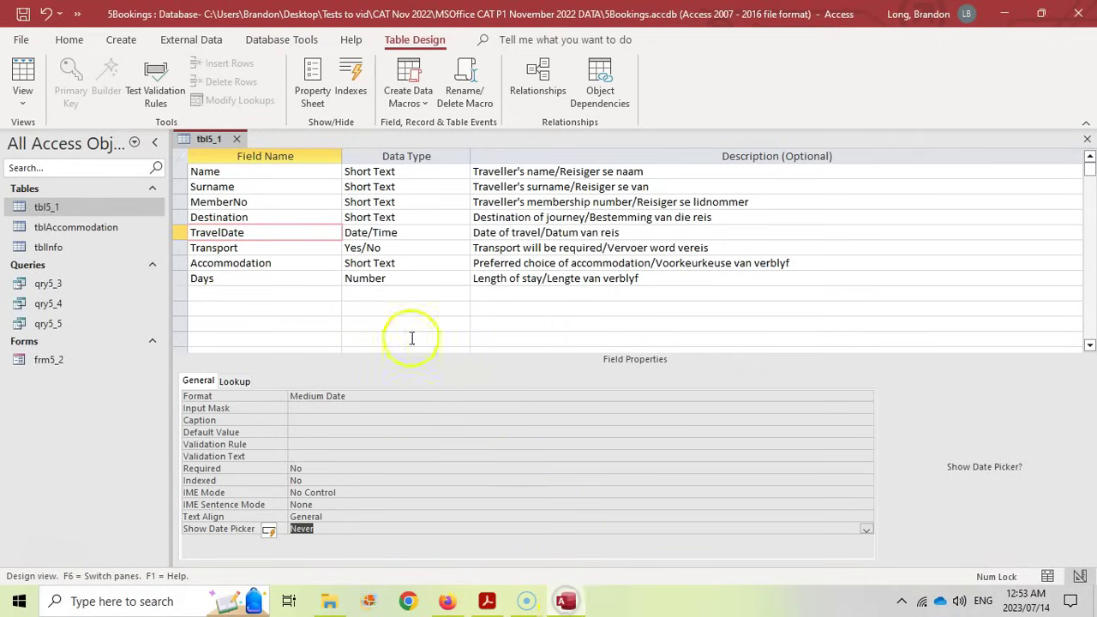
{"action": "double_click", "coordinate": [75, 230]}
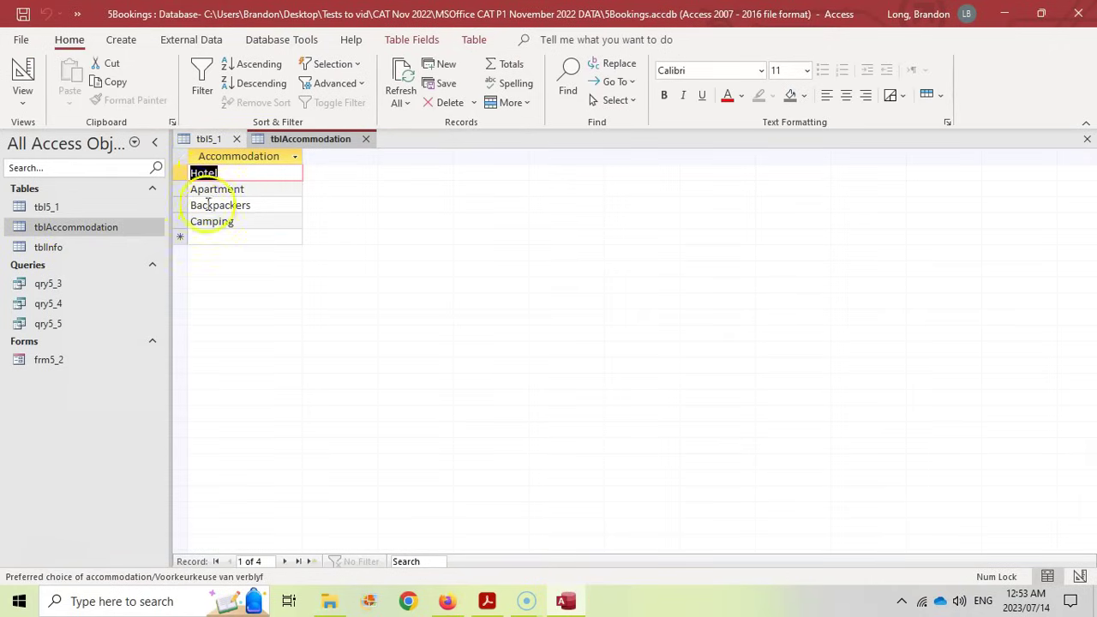
{"action": "left_click", "coordinate": [366, 139]}
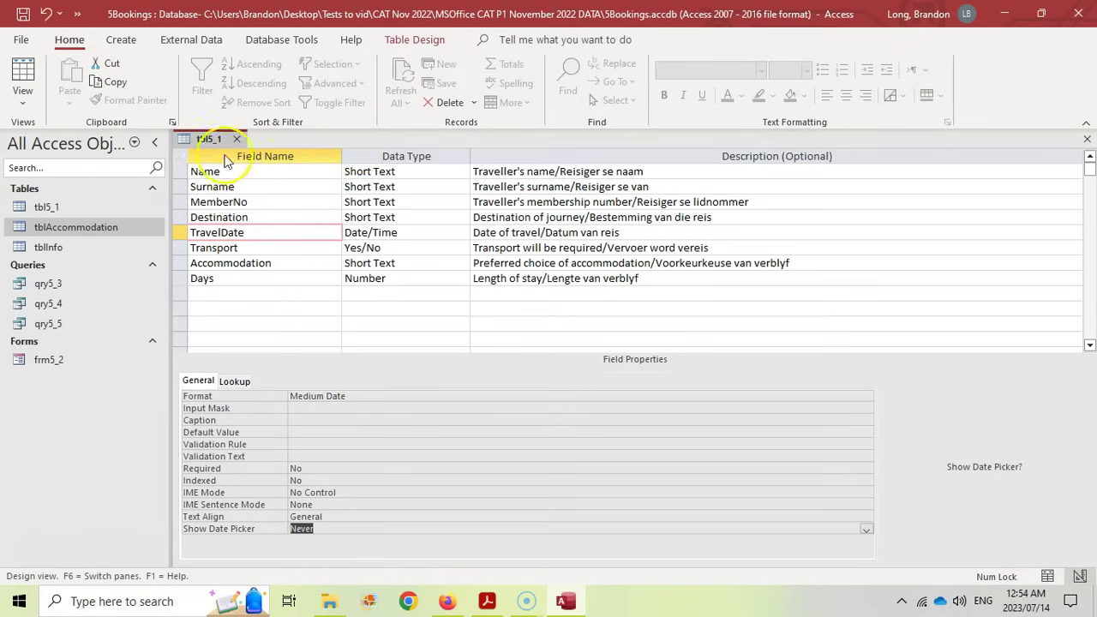
Set the Row Source Type lookup property of the Accommodation field in tbl5_1 to Table/Query
{"action": "left_click", "coordinate": [283, 263]}
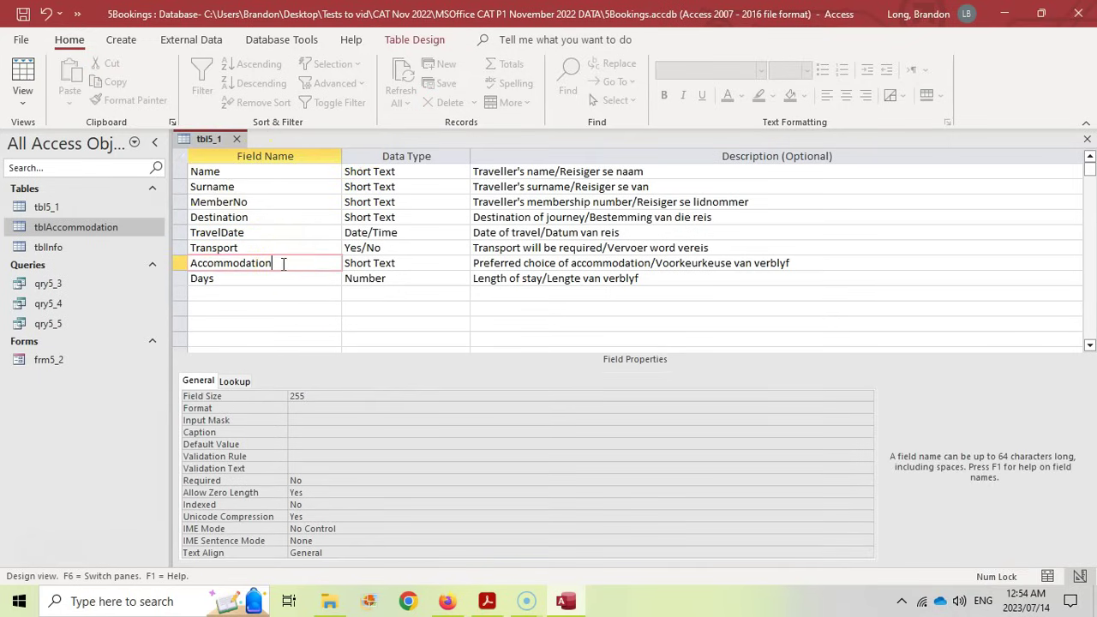
{"action": "key", "text": "Tab"}
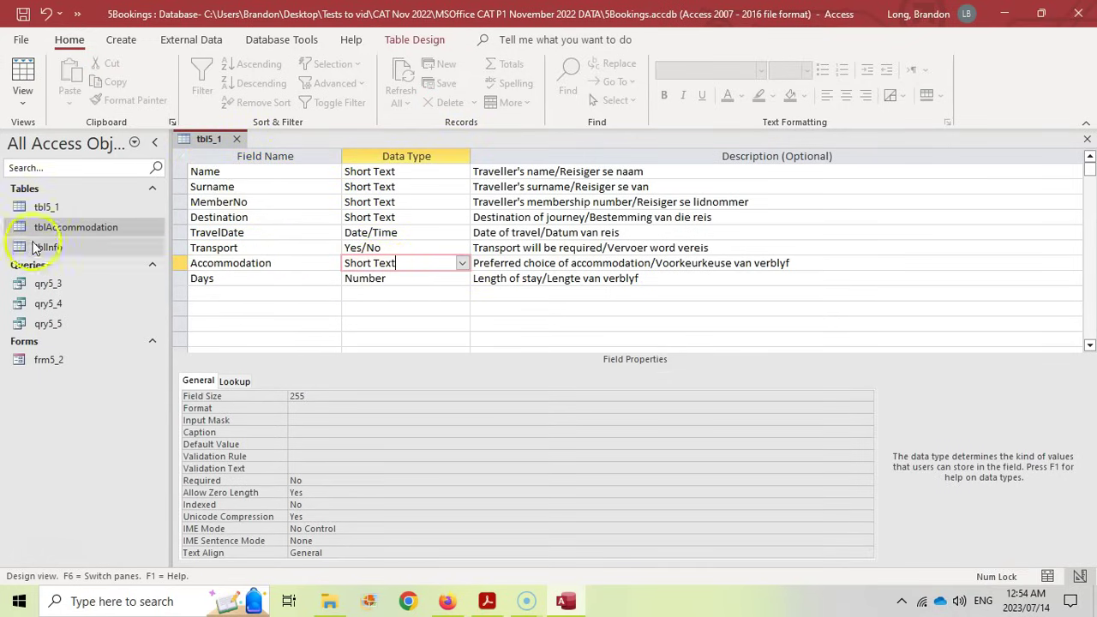
{"action": "left_click", "coordinate": [239, 382]}
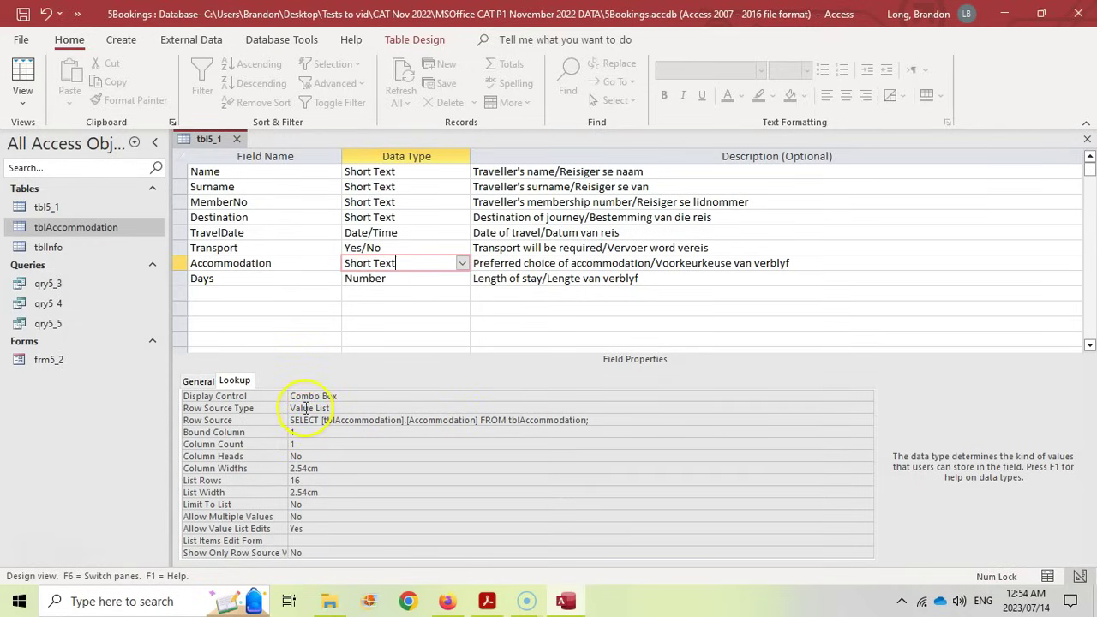
{"action": "left_click", "coordinate": [335, 408]}
{"action": "left_click", "coordinate": [867, 408]}
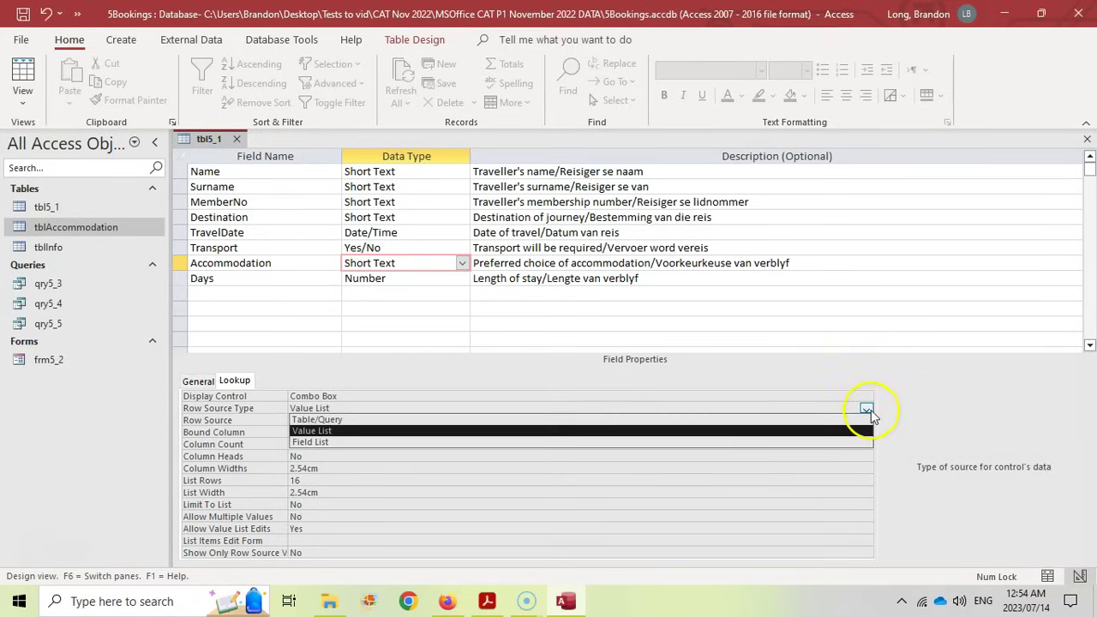
{"action": "left_click", "coordinate": [317, 420]}
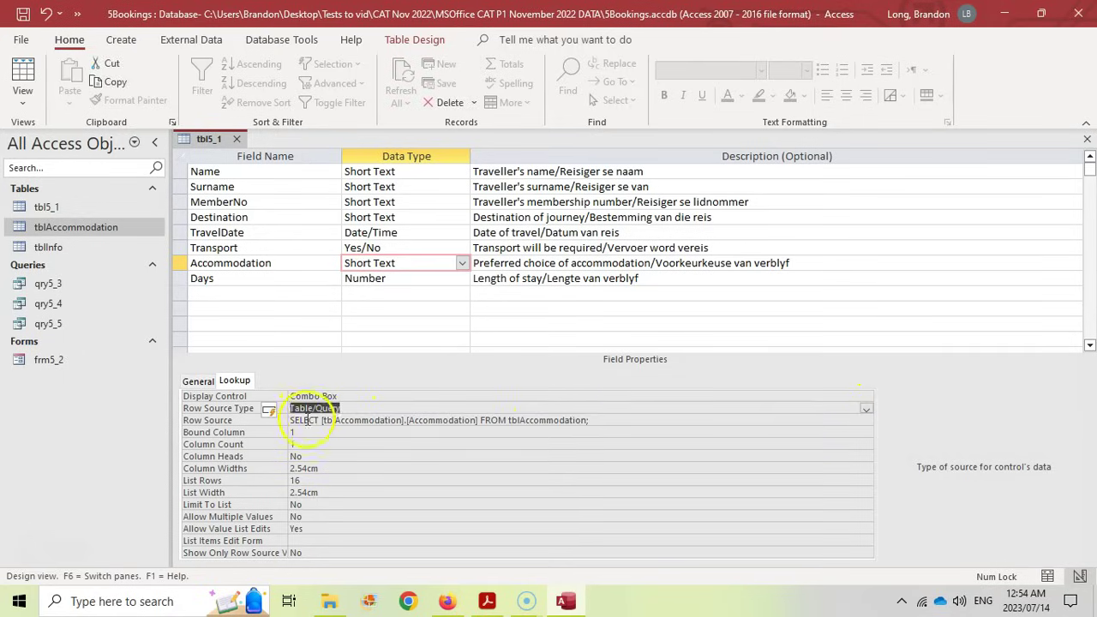
{"action": "left_click", "coordinate": [308, 420]}
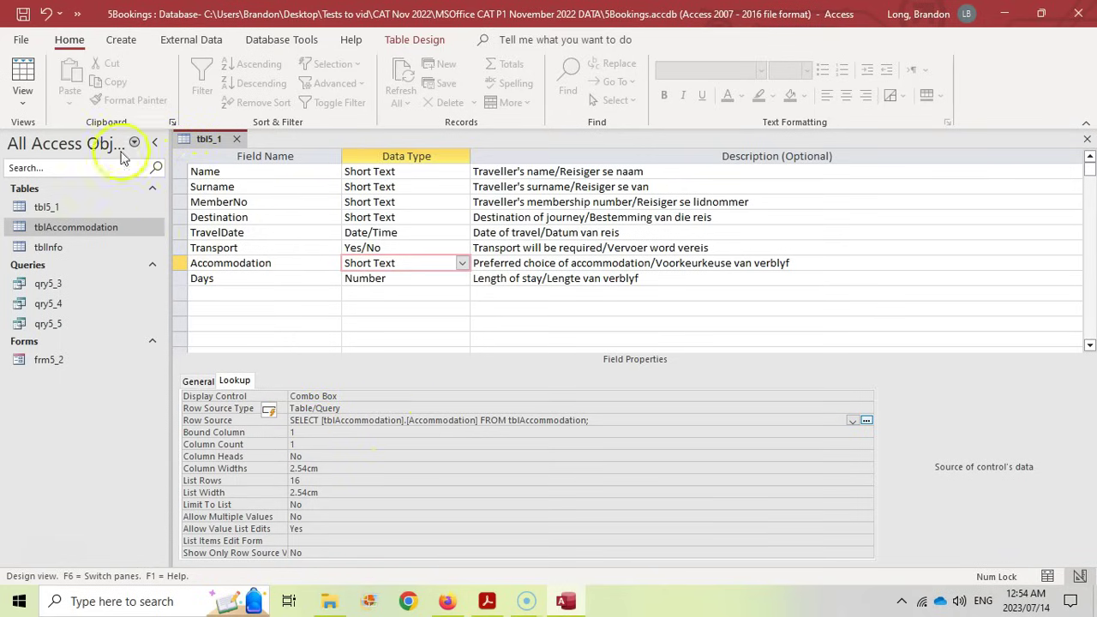
Save the table, show it in Datasheet view and check the first record's Accommodation options without choosing one
{"action": "left_click", "coordinate": [22, 73]}
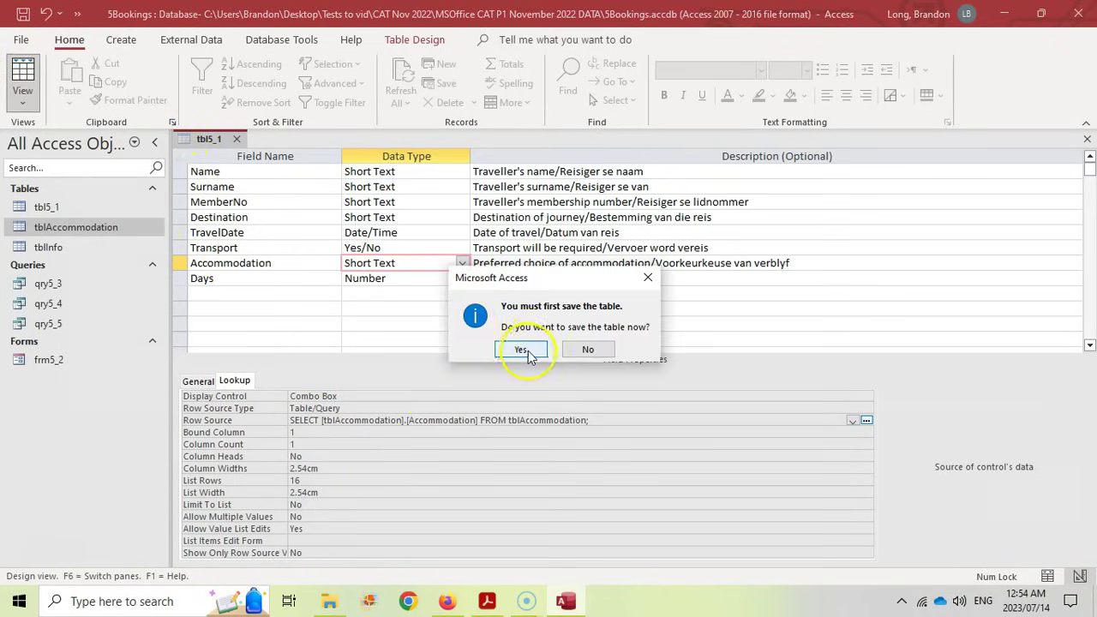
{"action": "left_click", "coordinate": [522, 348]}
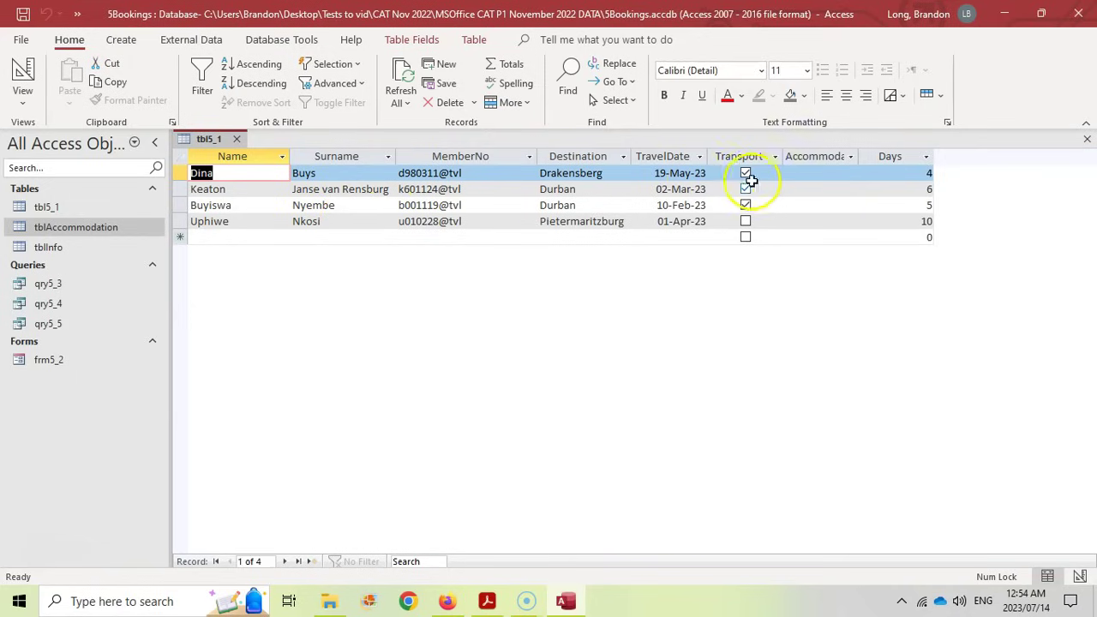
{"action": "left_click", "coordinate": [849, 176]}
{"action": "left_click", "coordinate": [849, 174]}
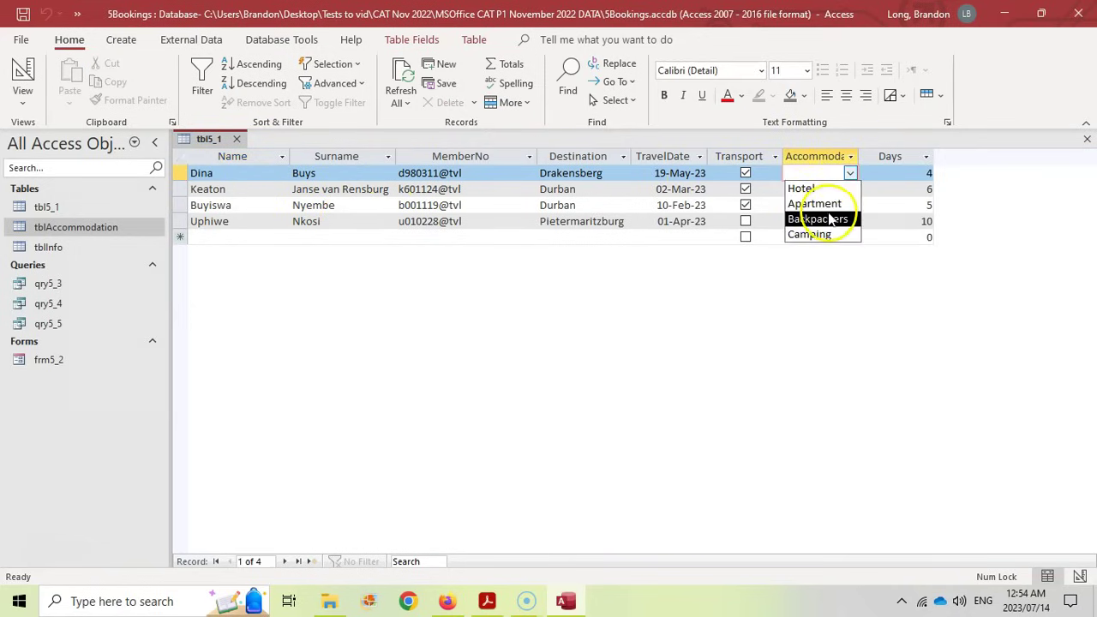
{"action": "left_click", "coordinate": [849, 173]}
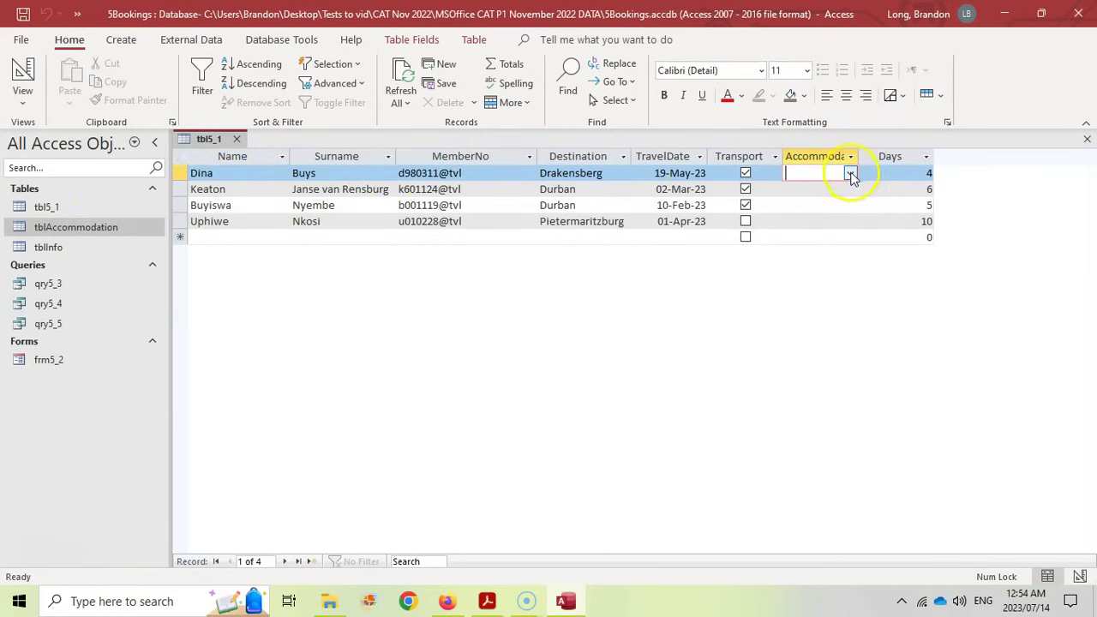
Return tbl5_1 to Design view and review the options of the Accommodation field's Row Source Type property
{"action": "left_click", "coordinate": [23, 76]}
{"action": "left_click", "coordinate": [332, 409]}
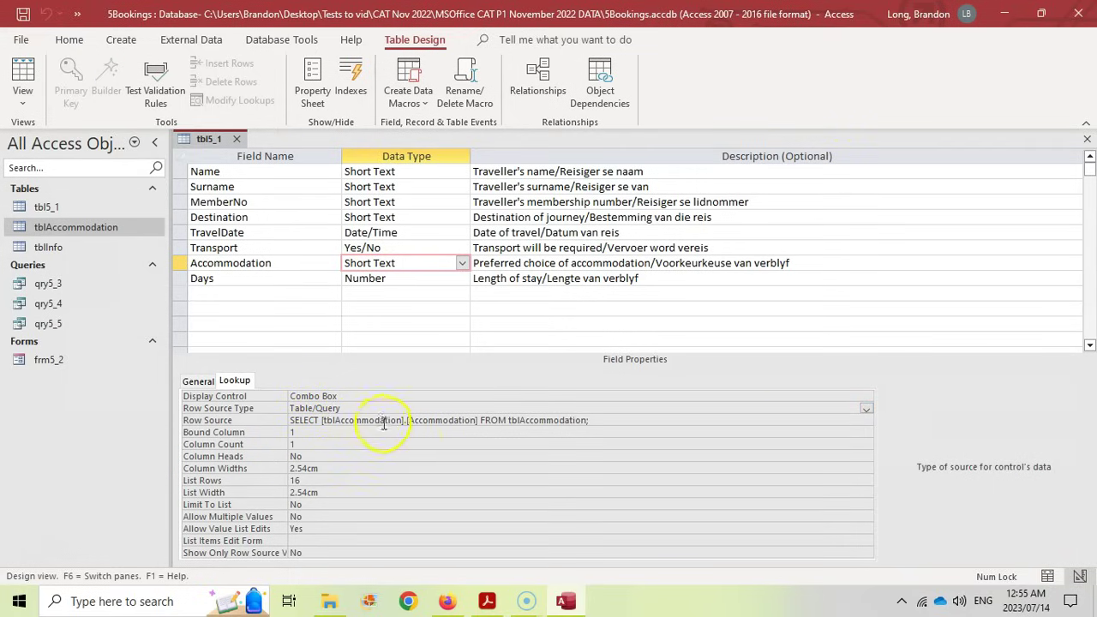
{"action": "left_click", "coordinate": [866, 409]}
{"action": "left_click", "coordinate": [866, 408]}
Consult question 5.1.5 in the exam PDF and insert a field named IDCopy below the Surname field in Access
{"action": "key", "text": "alt+Tab"}
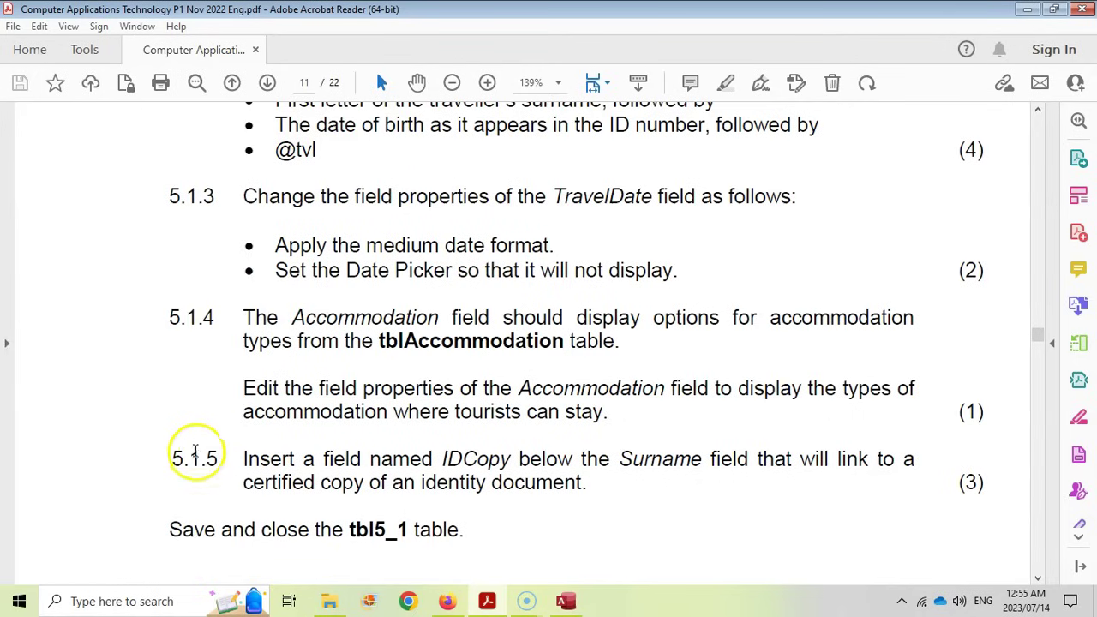
{"action": "left_click", "coordinate": [567, 601]}
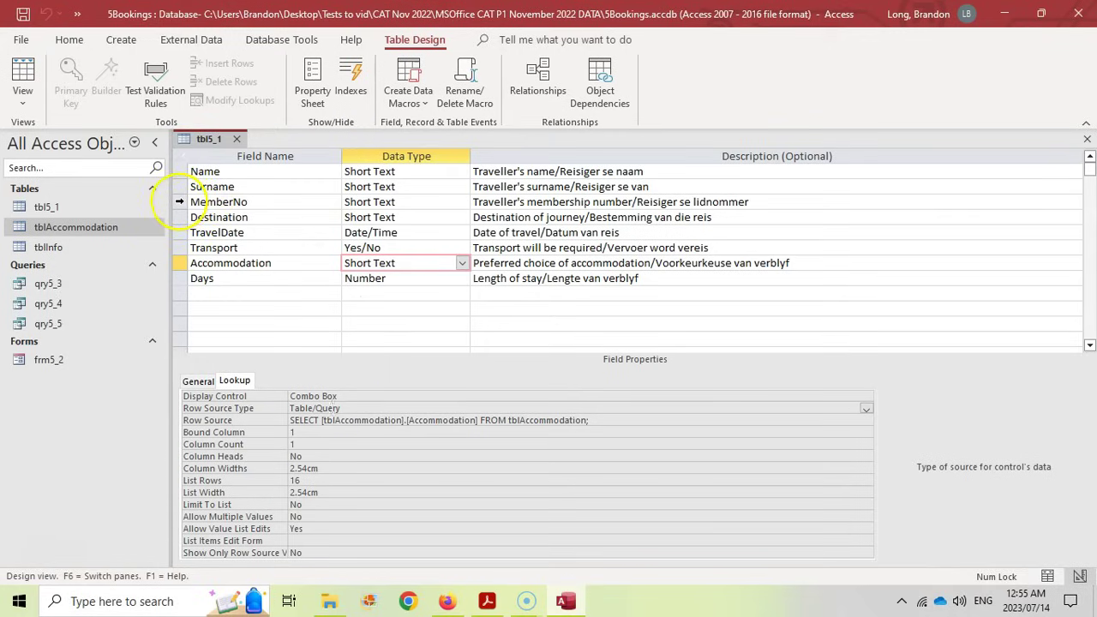
{"action": "left_click", "coordinate": [179, 202]}
{"action": "right_click", "coordinate": [180, 203]}
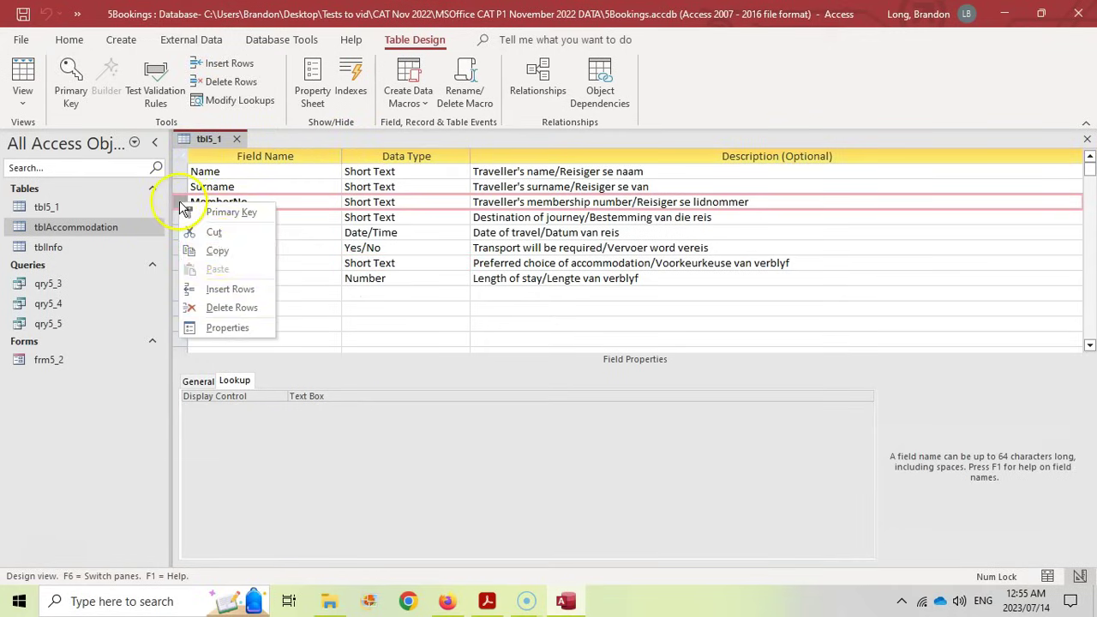
{"action": "left_click", "coordinate": [230, 289]}
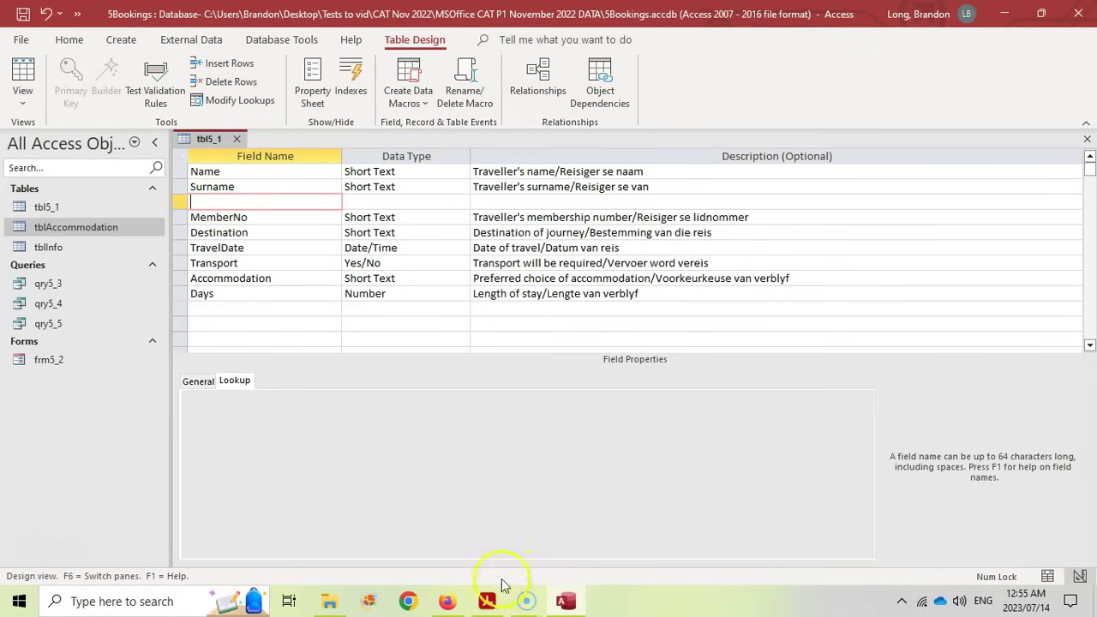
{"action": "left_click", "coordinate": [488, 601]}
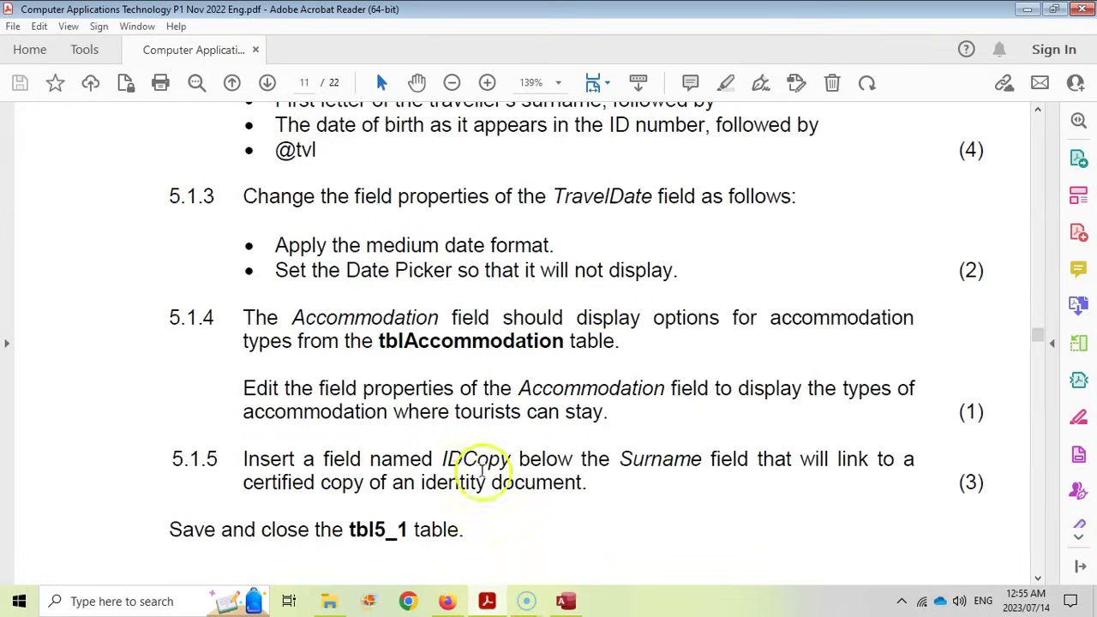
{"action": "left_click", "coordinate": [565, 600]}
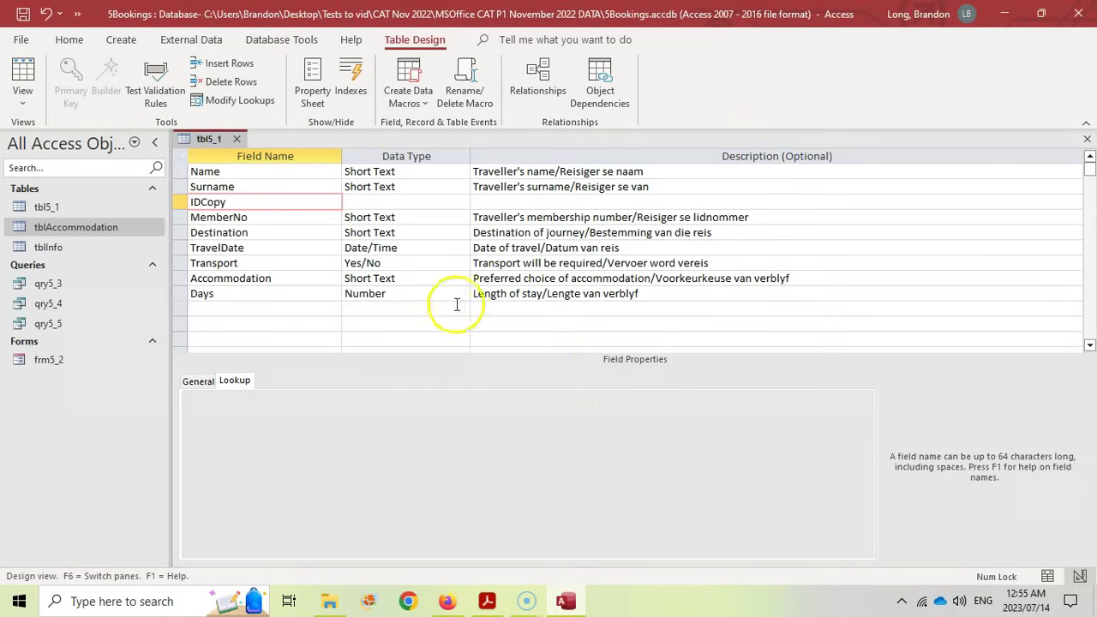
Recheck question 5.1.5 in the exam PDF and set the IDCopy field's data type to OLE Object in Access
{"action": "left_click", "coordinate": [434, 201]}
{"action": "left_click", "coordinate": [487, 600]}
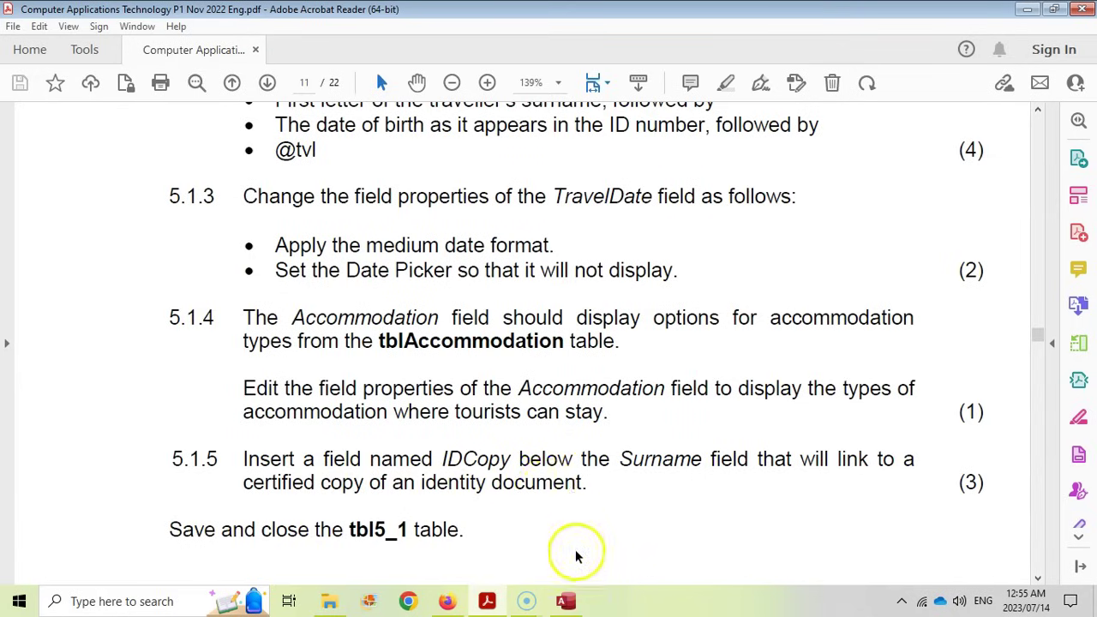
{"action": "left_click", "coordinate": [565, 601]}
{"action": "left_click", "coordinate": [462, 202]}
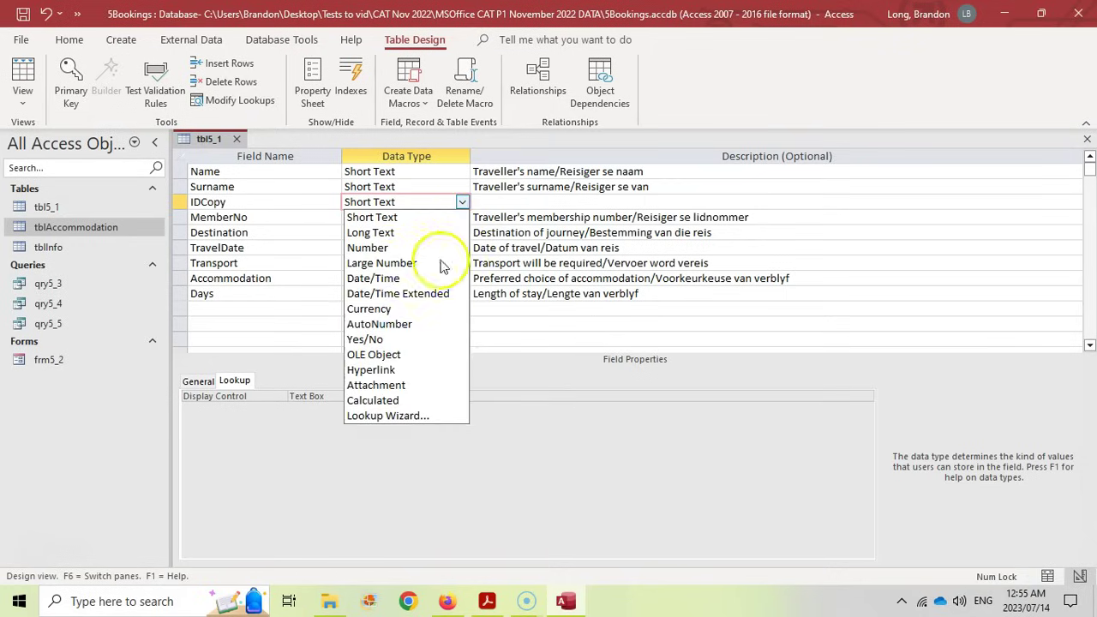
{"action": "left_click", "coordinate": [420, 355]}
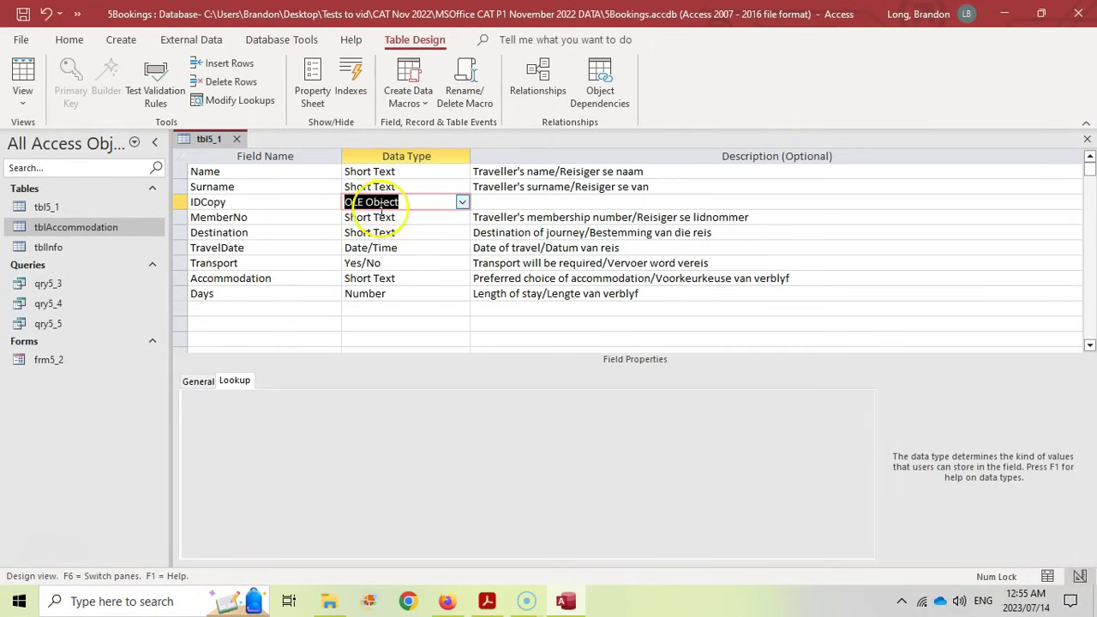
Recheck question 5.1.5 in the exam PDF and review the data type options for the IDCopy field in Access
{"action": "left_click", "coordinate": [487, 603]}
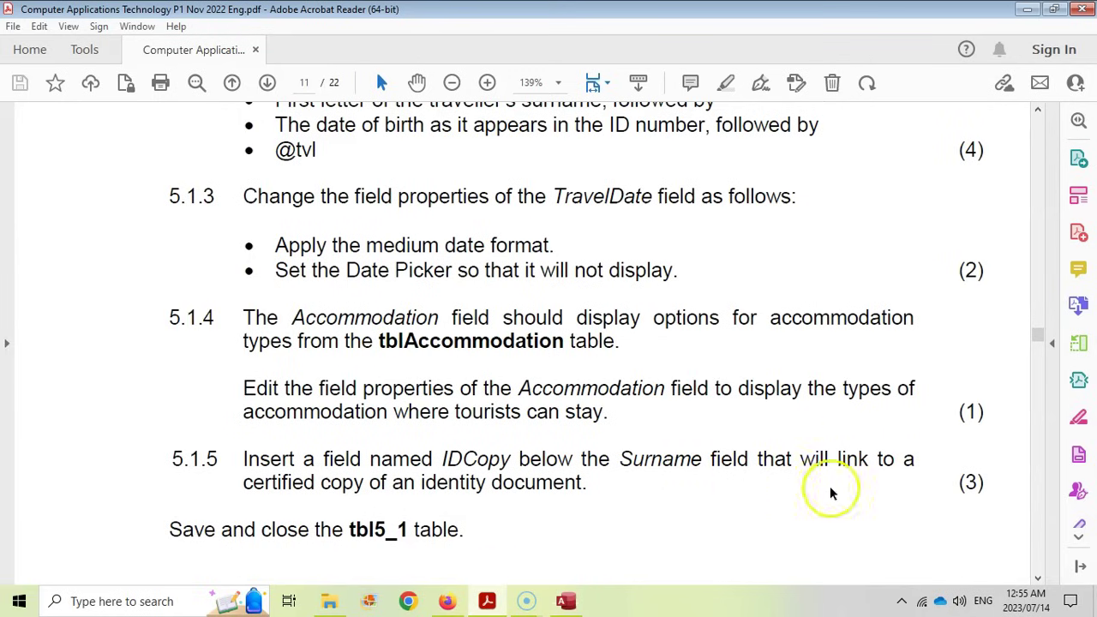
{"action": "left_click", "coordinate": [583, 603]}
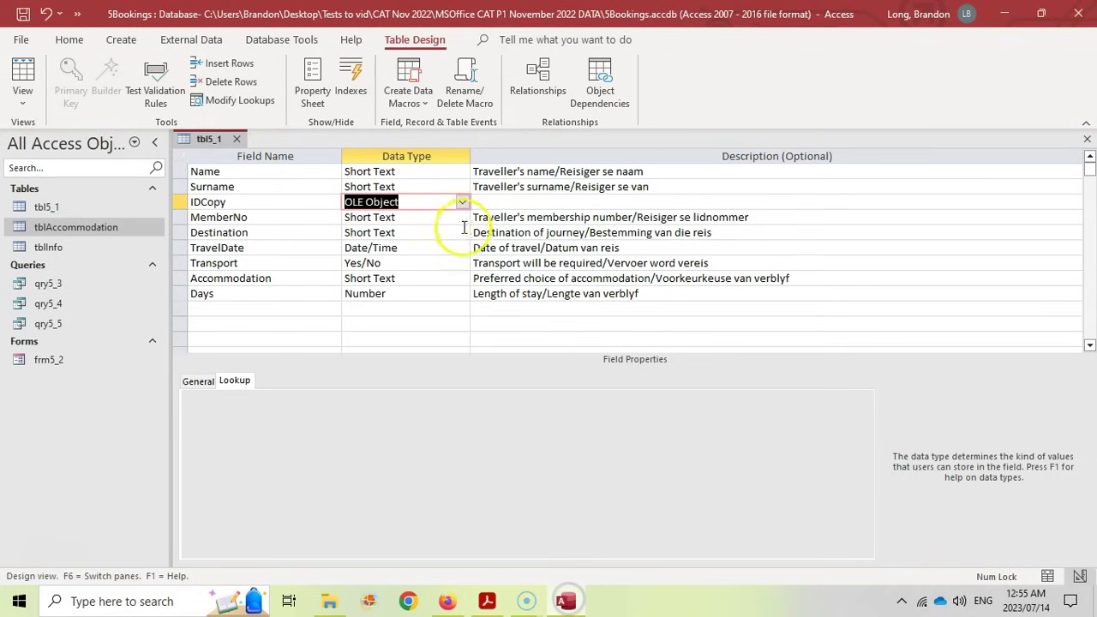
{"action": "left_click", "coordinate": [463, 203]}
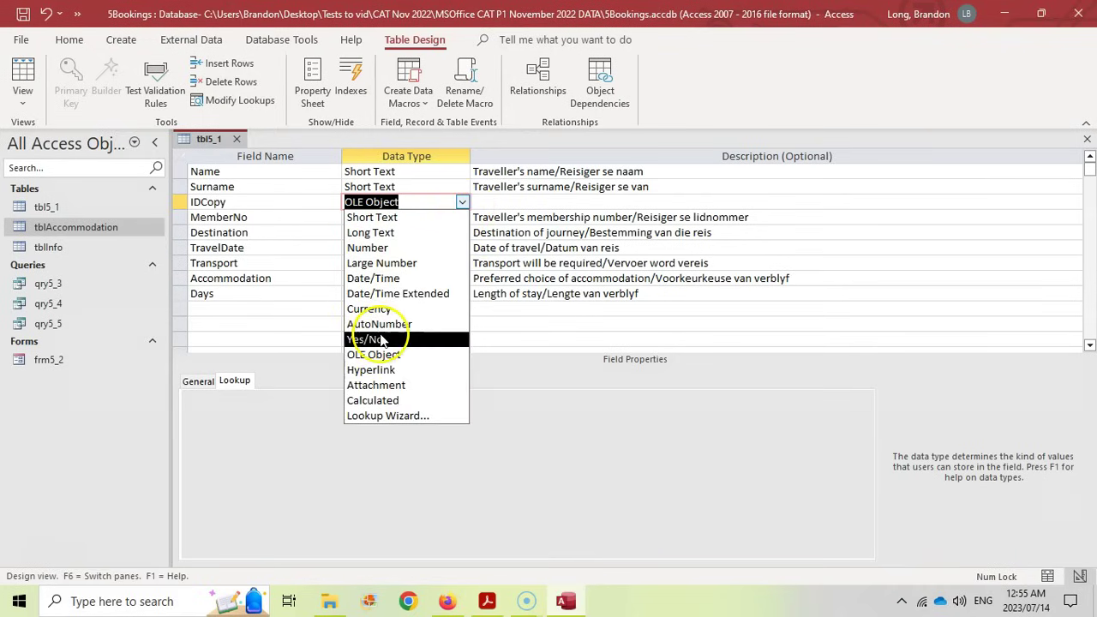
{"action": "left_click", "coordinate": [549, 322]}
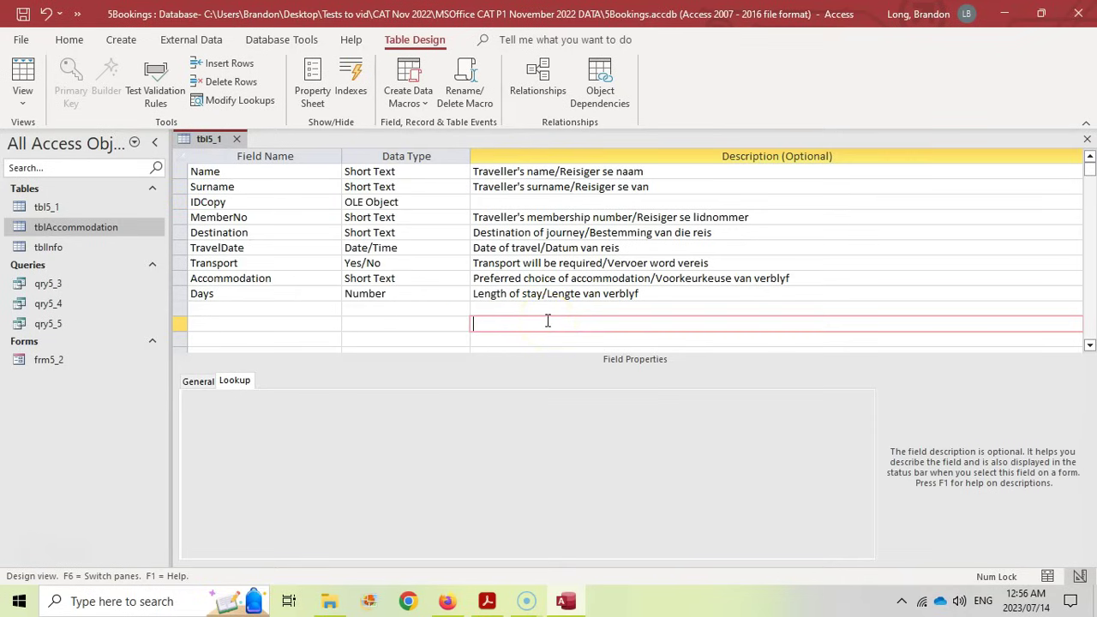
Save and close the tbl5_1 table and go to question 5.2 in the exam PDF
{"action": "left_click", "coordinate": [23, 13]}
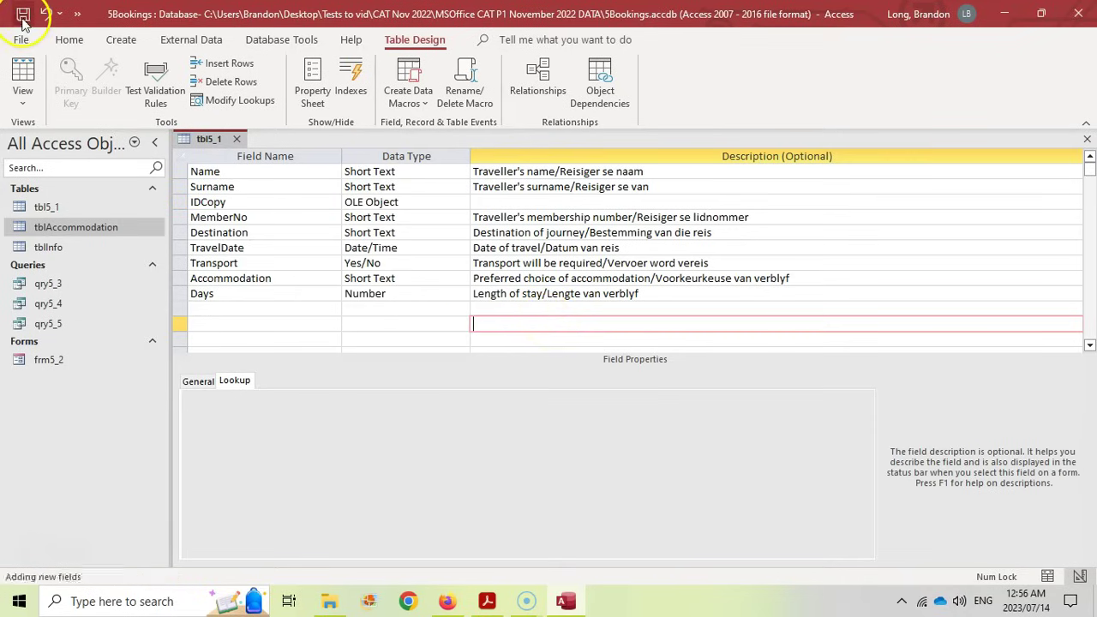
{"action": "left_click", "coordinate": [238, 140]}
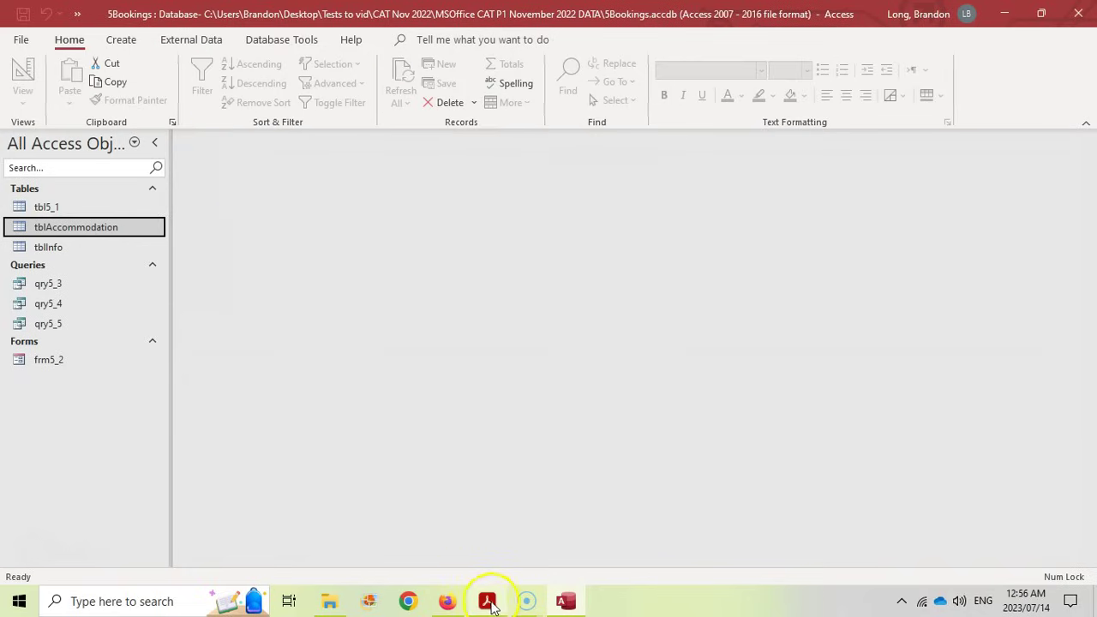
{"action": "left_click", "coordinate": [487, 600]}
{"action": "scroll", "coordinate": [417, 420], "scroll_direction": "down", "scroll_amount": 2}
{"action": "scroll", "coordinate": [416, 421], "scroll_direction": "down", "scroll_amount": 12}
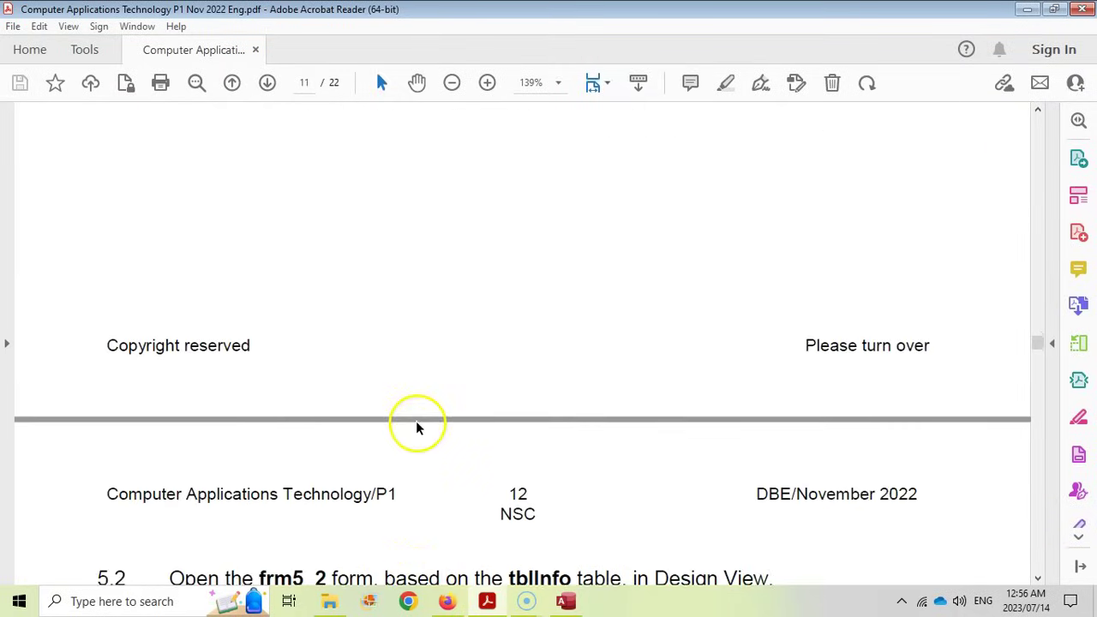
{"action": "scroll", "coordinate": [330, 381], "scroll_direction": "down", "scroll_amount": 3}
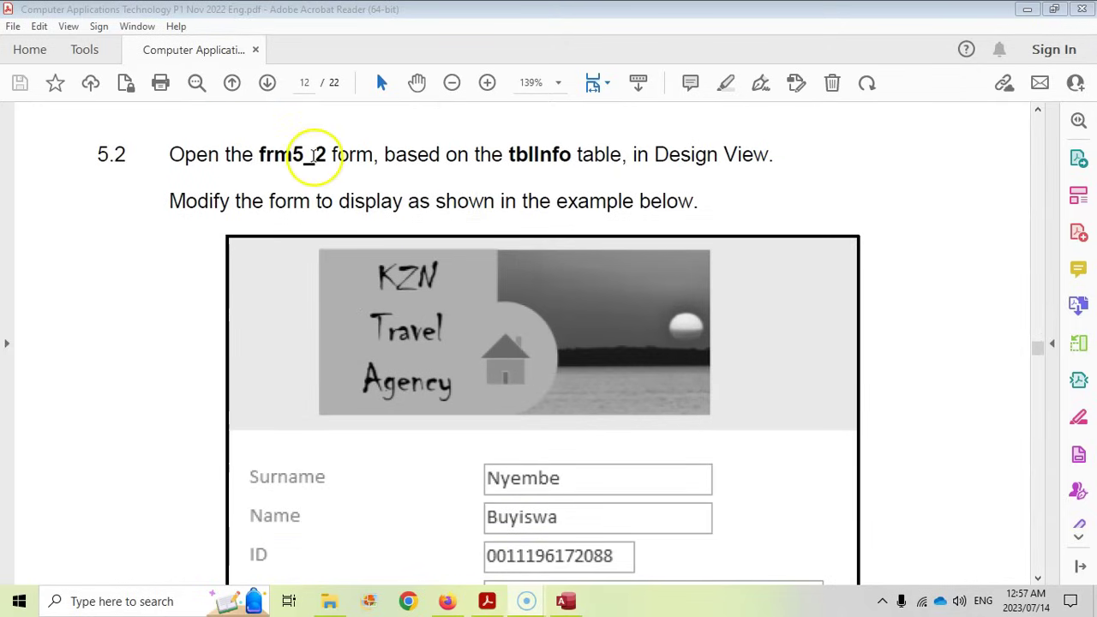
Switch to Access and open the frm5_2 form in Design View
{"action": "left_click", "coordinate": [565, 603]}
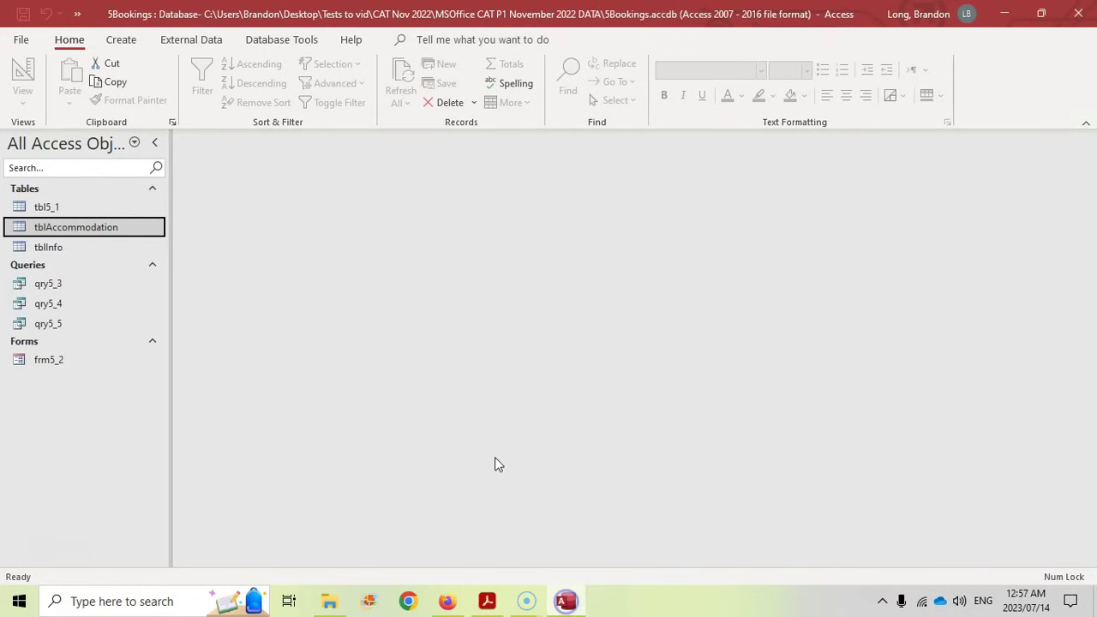
{"action": "double_click", "coordinate": [51, 360]}
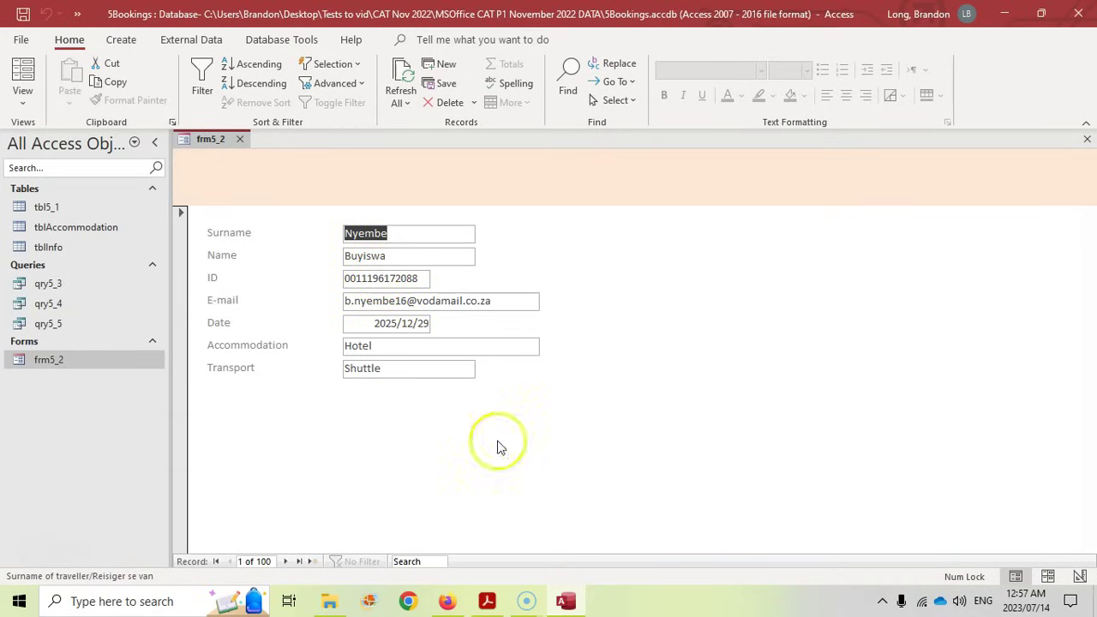
{"action": "left_click", "coordinate": [23, 94]}
{"action": "left_click", "coordinate": [58, 212]}
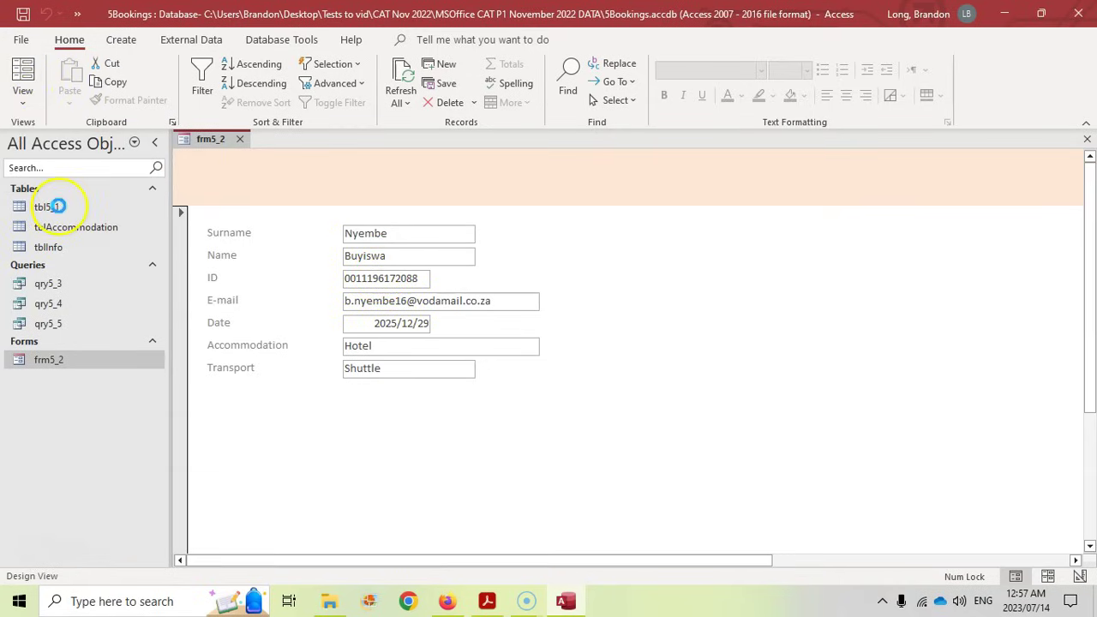
Read question 5.2 in the exam PDF, examining the example form and the notes on the logo and the Date field
{"action": "key", "text": "alt+Tab"}
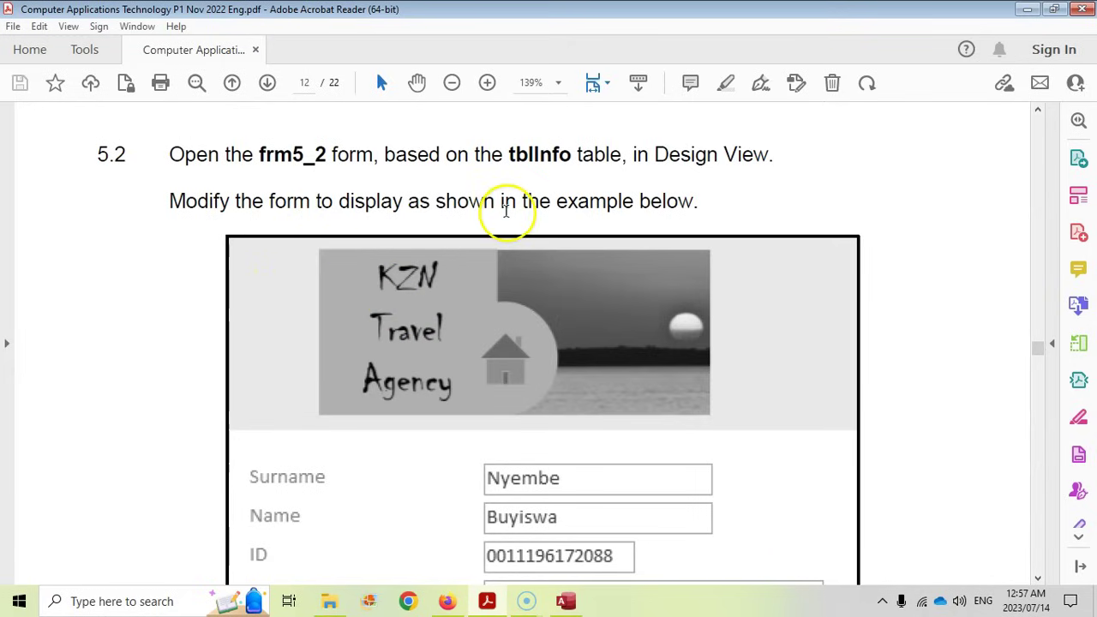
{"action": "scroll", "coordinate": [543, 208], "scroll_direction": "down", "scroll_amount": 5}
{"action": "scroll", "coordinate": [544, 206], "scroll_direction": "up", "scroll_amount": 3}
{"action": "scroll", "coordinate": [488, 208], "scroll_direction": "down", "scroll_amount": 3}
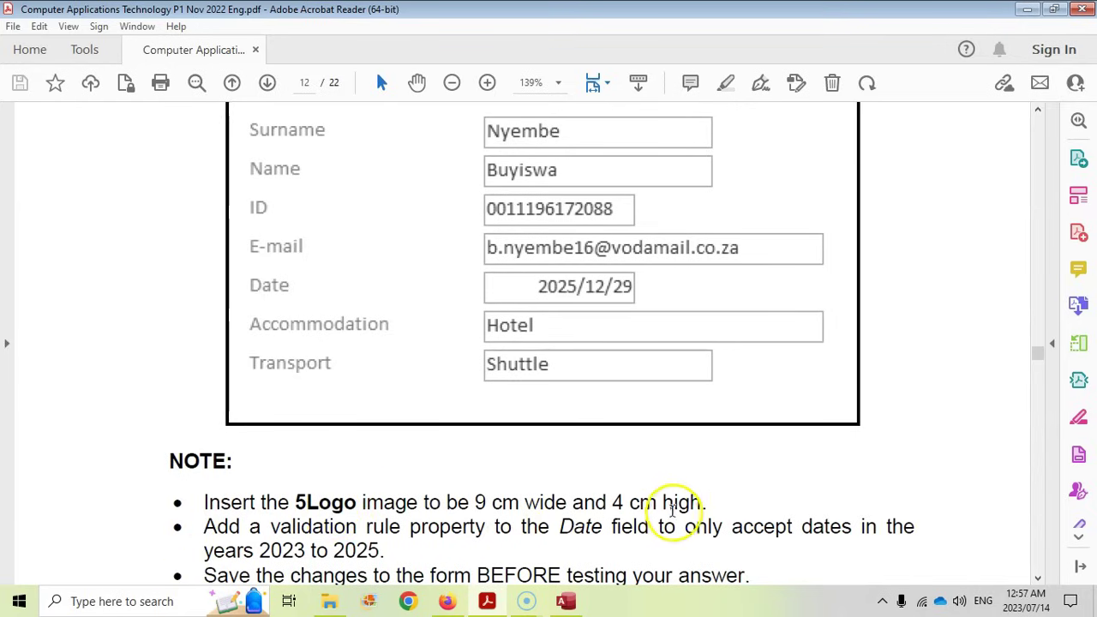
{"action": "scroll", "coordinate": [686, 509], "scroll_direction": "up", "scroll_amount": 5}
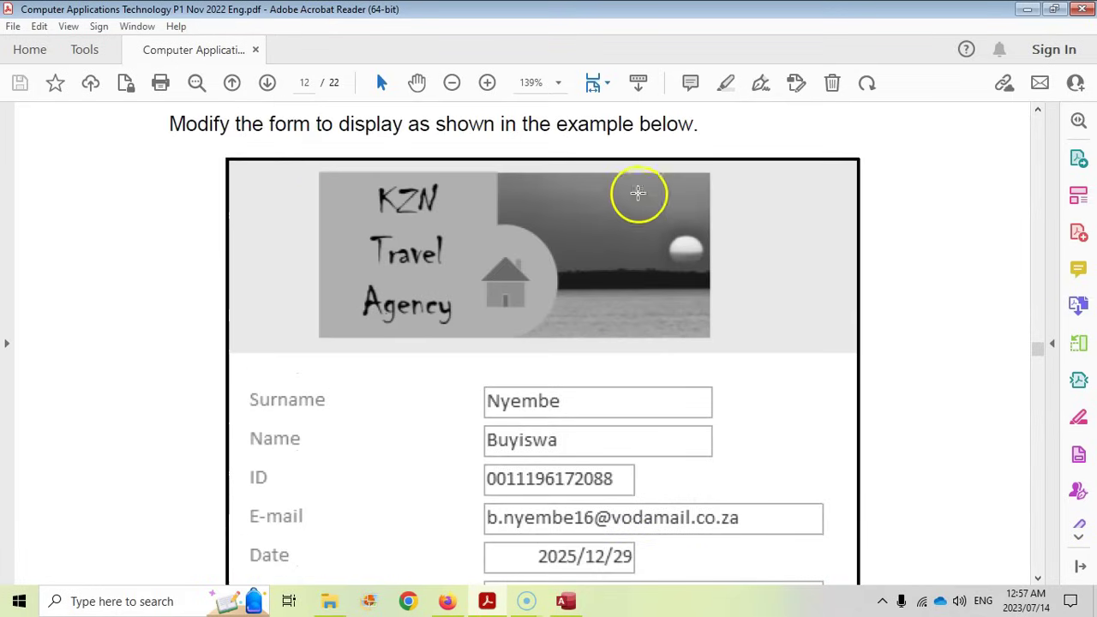
In Access, enlarge the Form Header to about 3.5 cm high and insert 5Logo.png in it, about 8.7 cm by 2.4 cm
{"action": "left_click", "coordinate": [564, 601]}
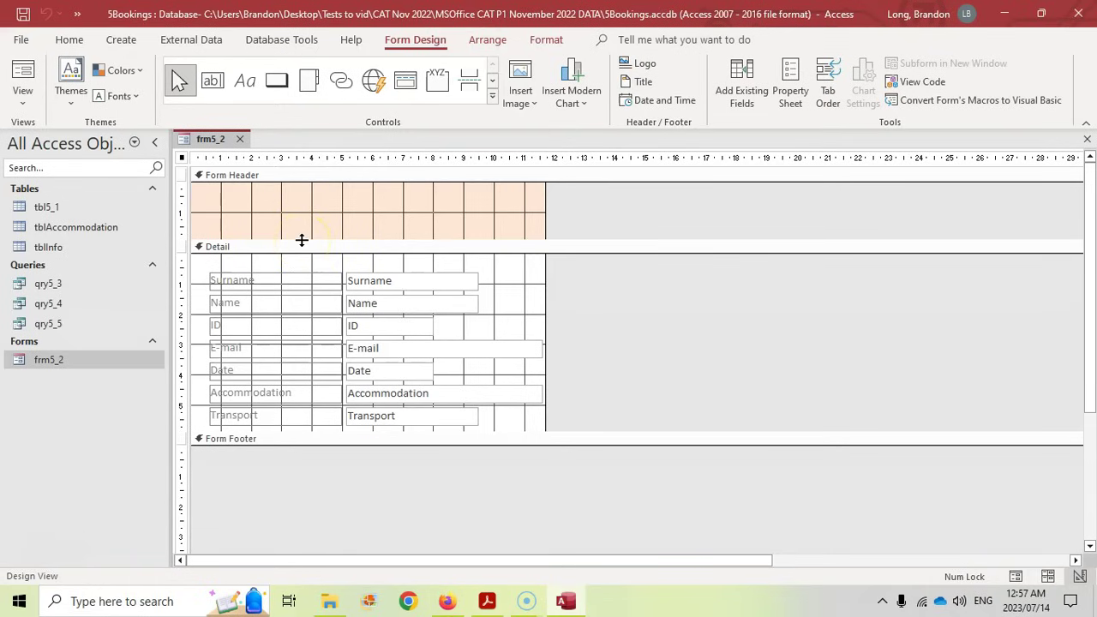
{"action": "left_click_drag", "start_coordinate": [301, 240], "coordinate": [301, 288]}
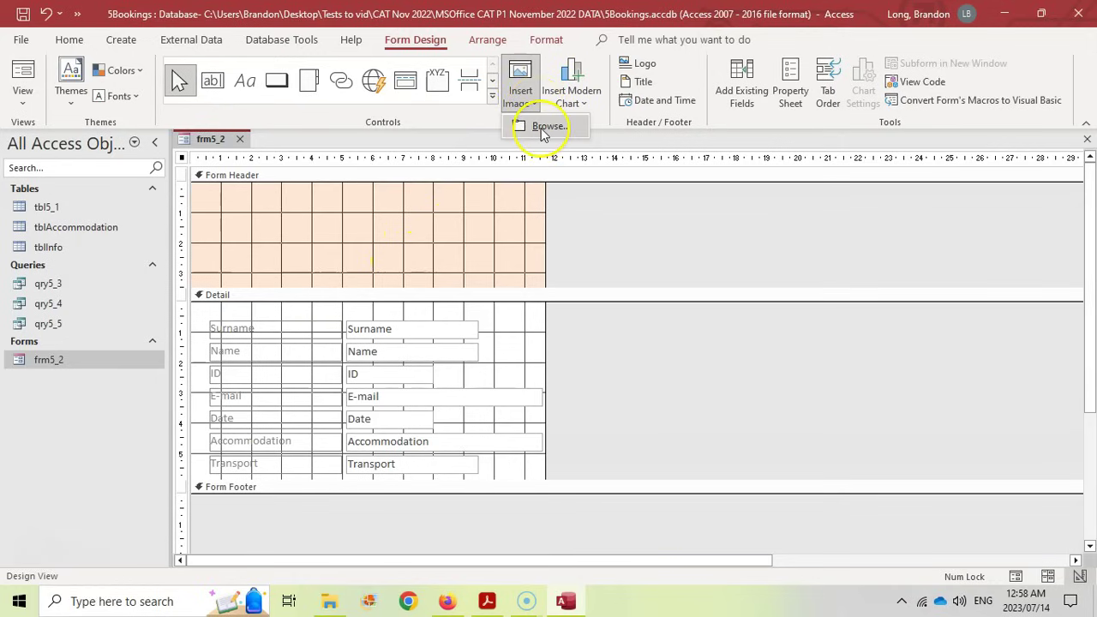
{"action": "left_click", "coordinate": [541, 127]}
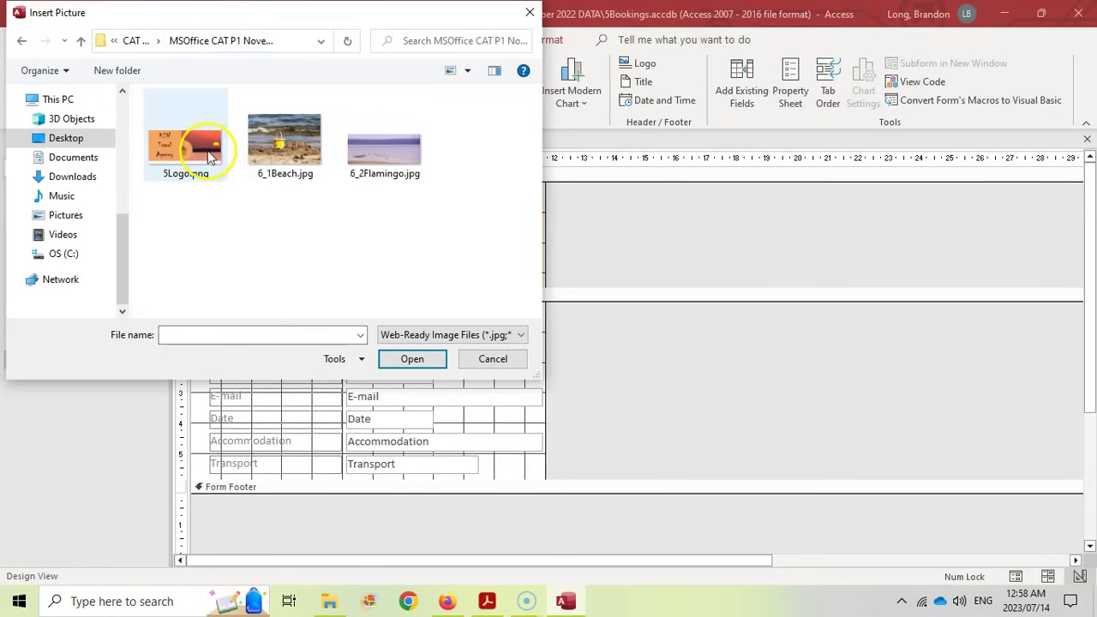
{"action": "left_click", "coordinate": [194, 142]}
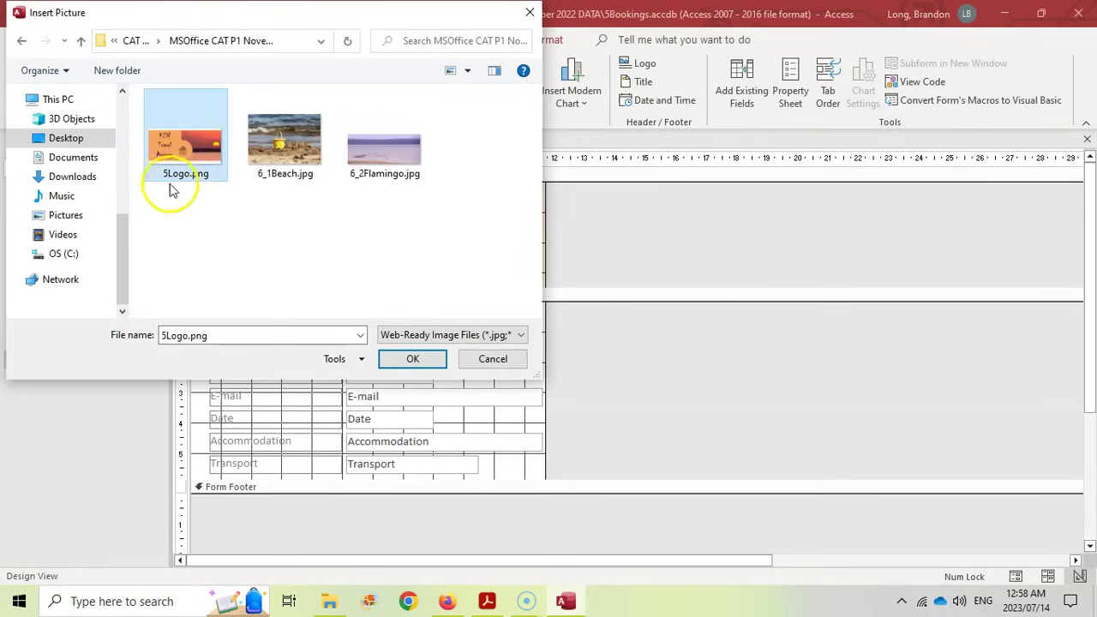
{"action": "left_click", "coordinate": [424, 360]}
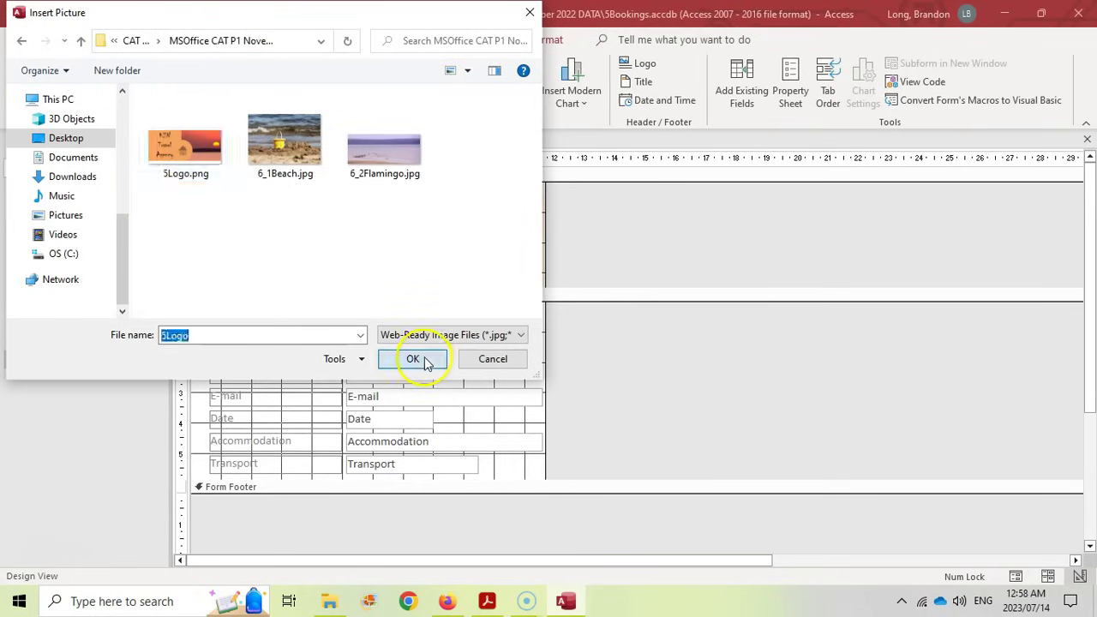
{"action": "left_click_drag", "start_coordinate": [234, 199], "coordinate": [499, 273]}
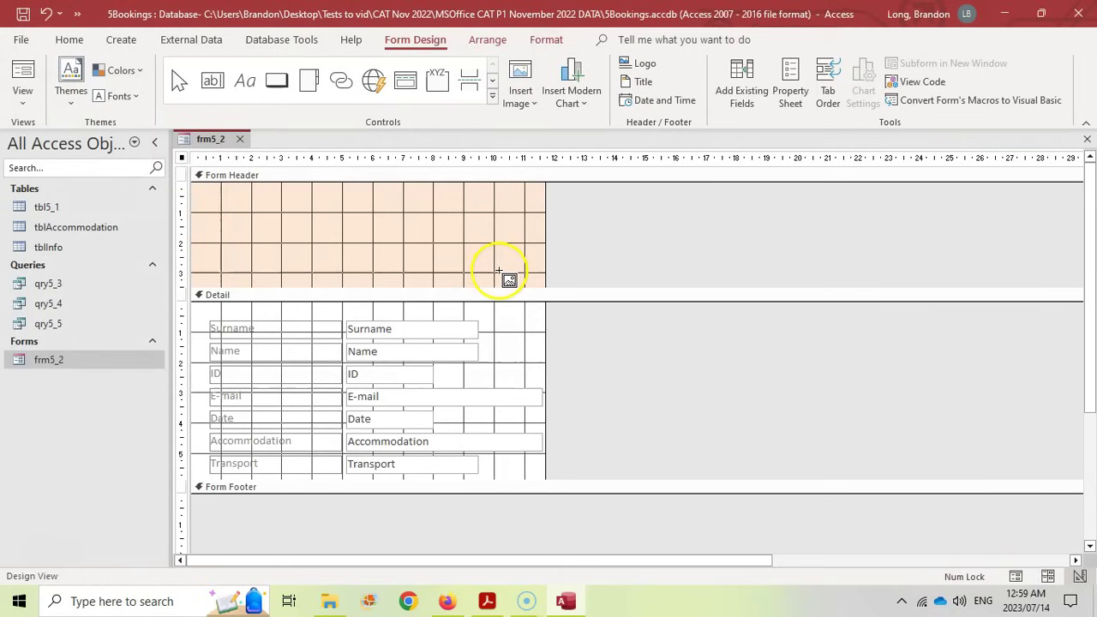
Review the file type options for inserting a picture and the available form controls without adding anything
{"action": "left_click", "coordinate": [531, 110]}
{"action": "left_click", "coordinate": [553, 205]}
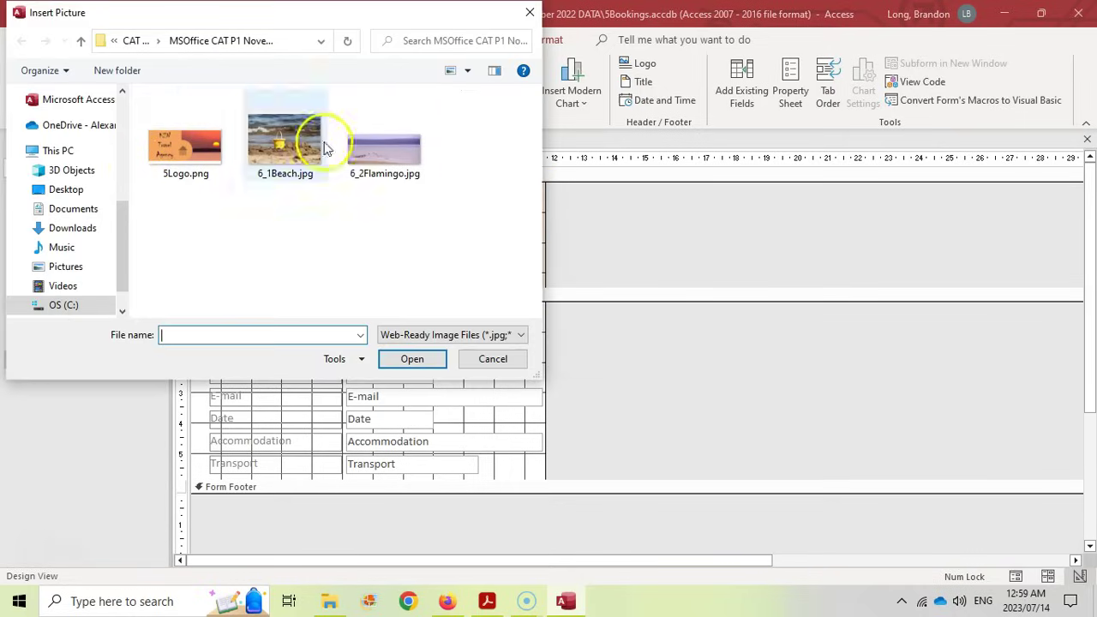
{"action": "left_click", "coordinate": [521, 334]}
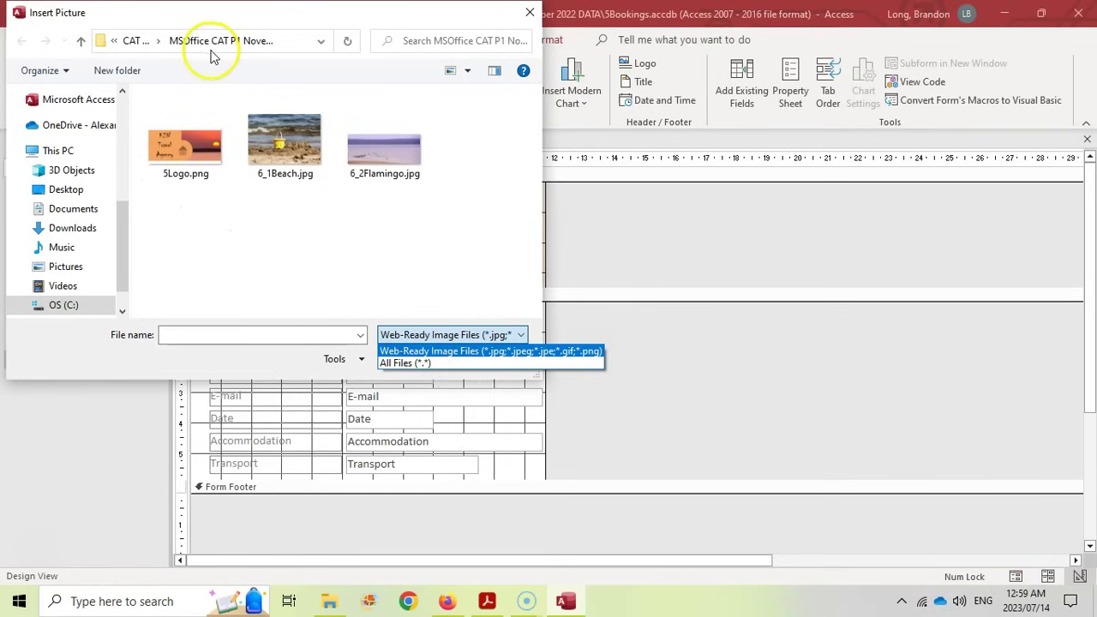
{"action": "left_click", "coordinate": [530, 15]}
{"action": "left_click", "coordinate": [529, 16]}
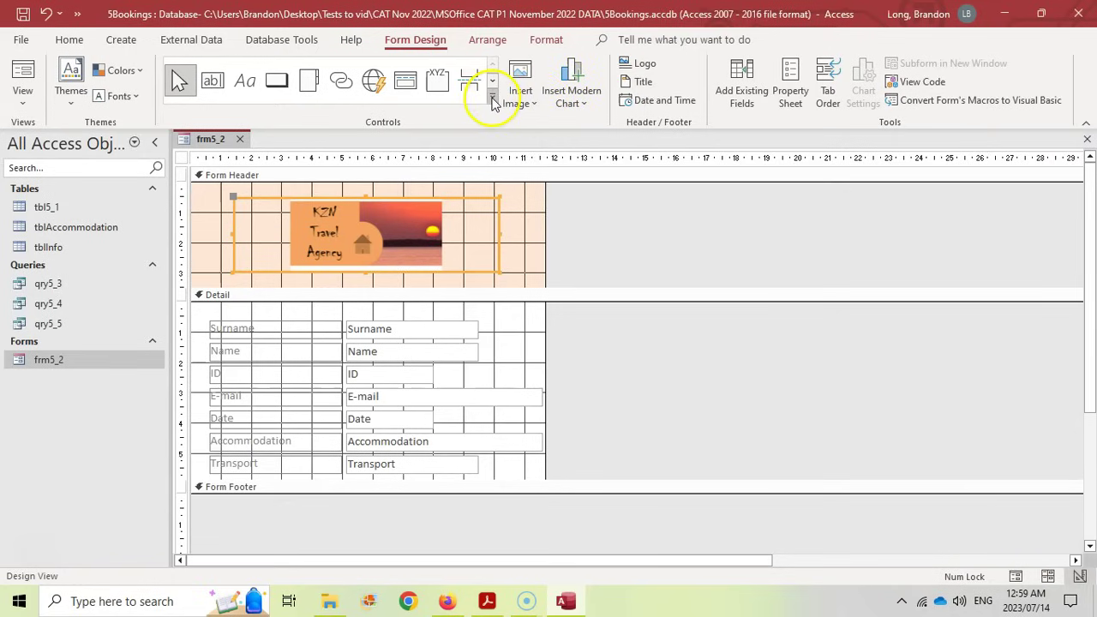
{"action": "left_click", "coordinate": [493, 100]}
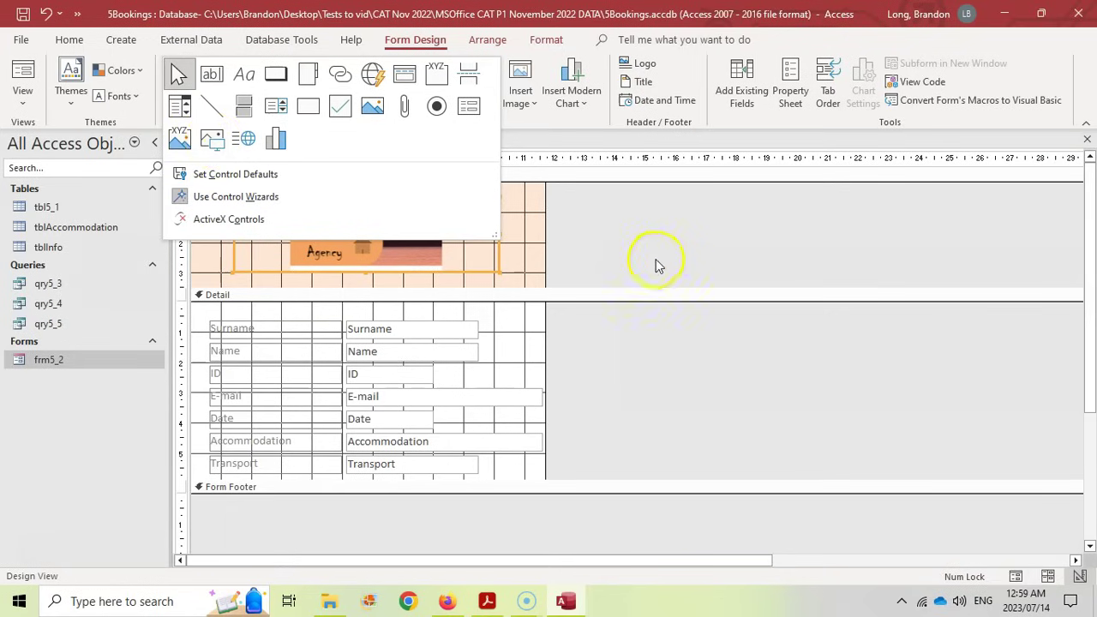
{"action": "left_click", "coordinate": [638, 239]}
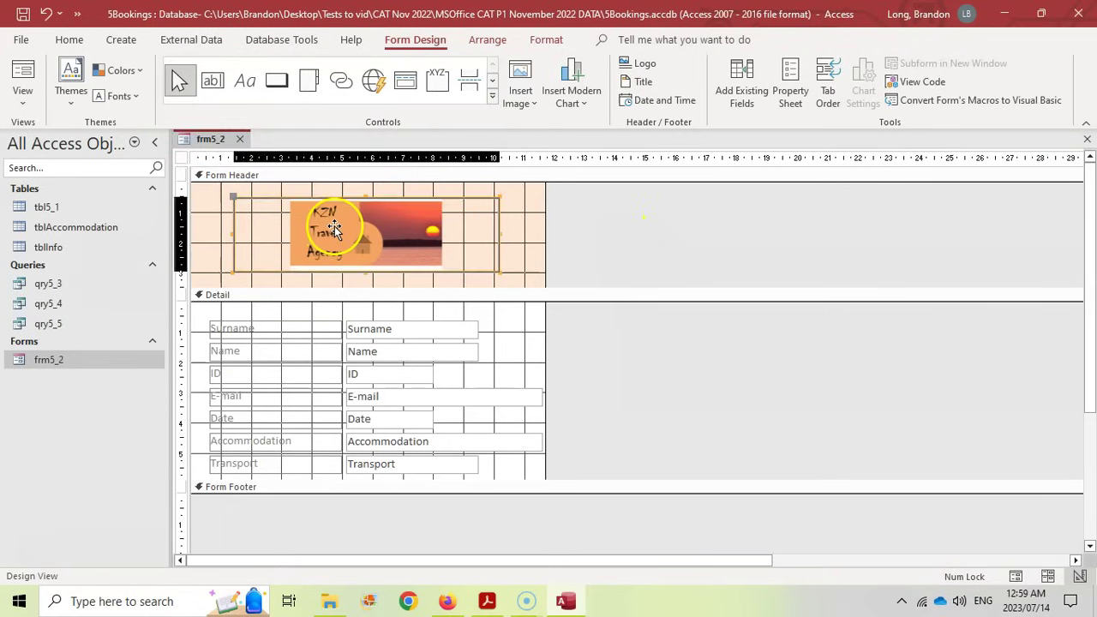
Check the required logo size in the exam PDF and show the logo image's properties in Access
{"action": "left_click", "coordinate": [486, 601]}
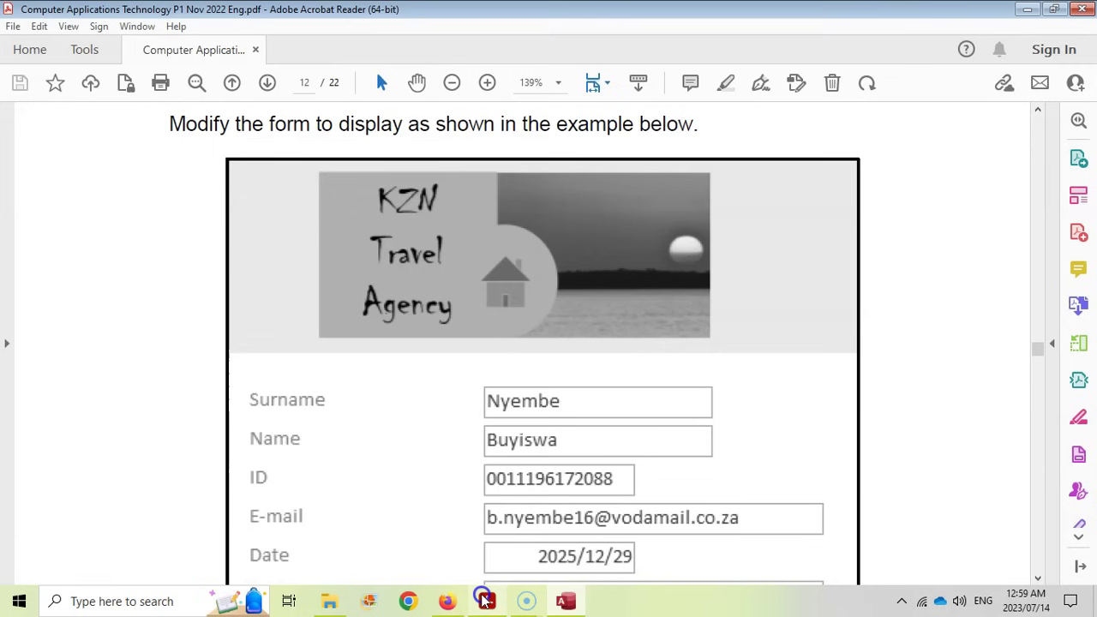
{"action": "scroll", "coordinate": [519, 445], "scroll_direction": "down", "scroll_amount": 5}
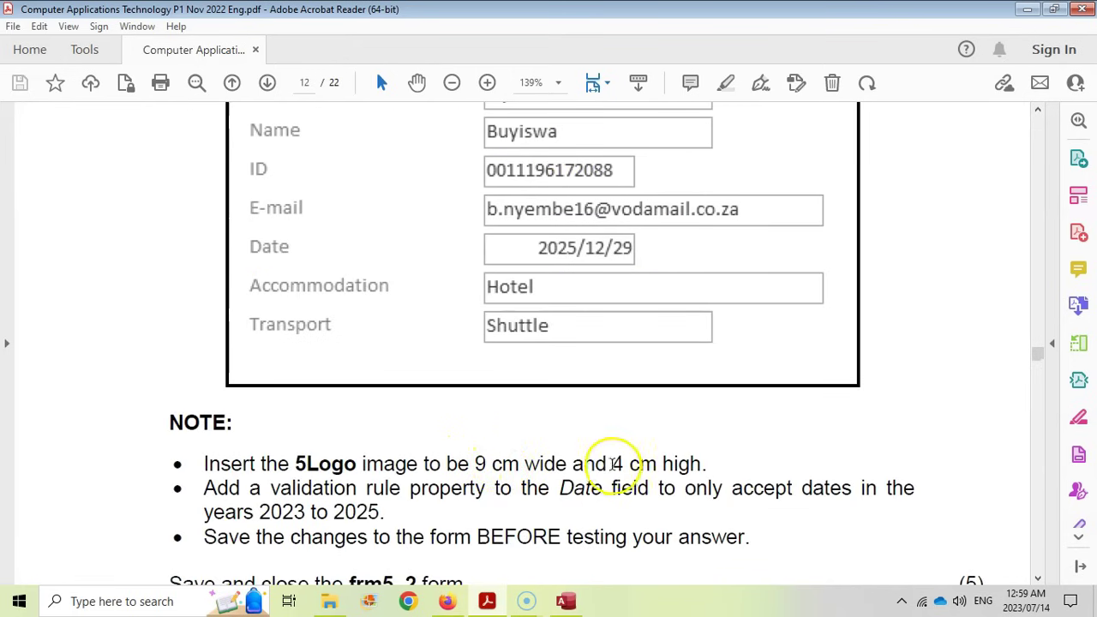
{"action": "left_click", "coordinate": [566, 601]}
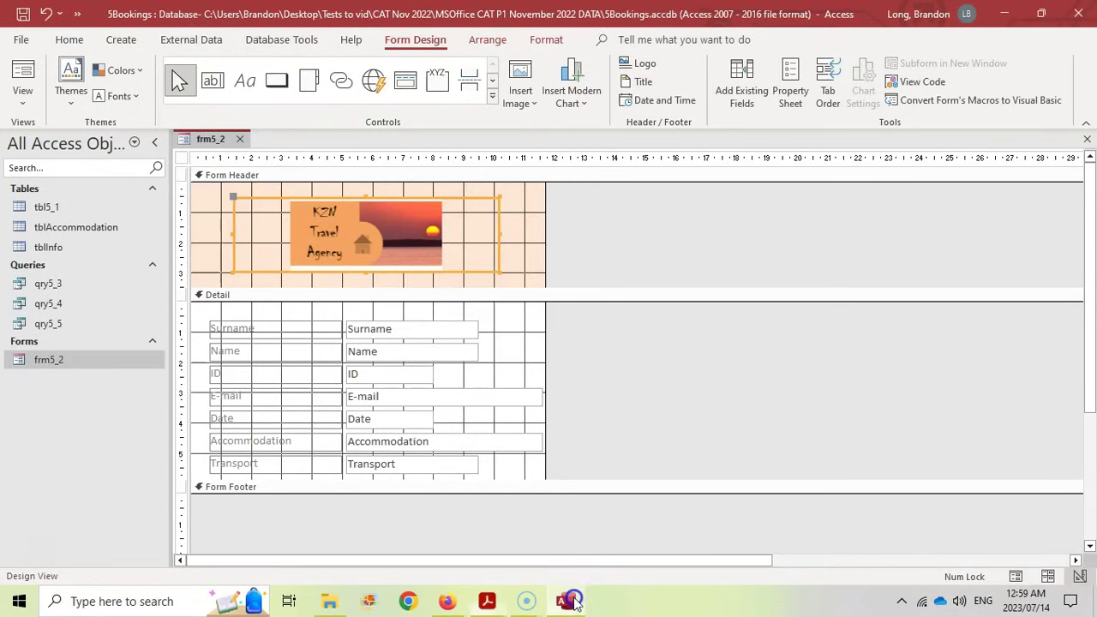
{"action": "right_click", "coordinate": [381, 222]}
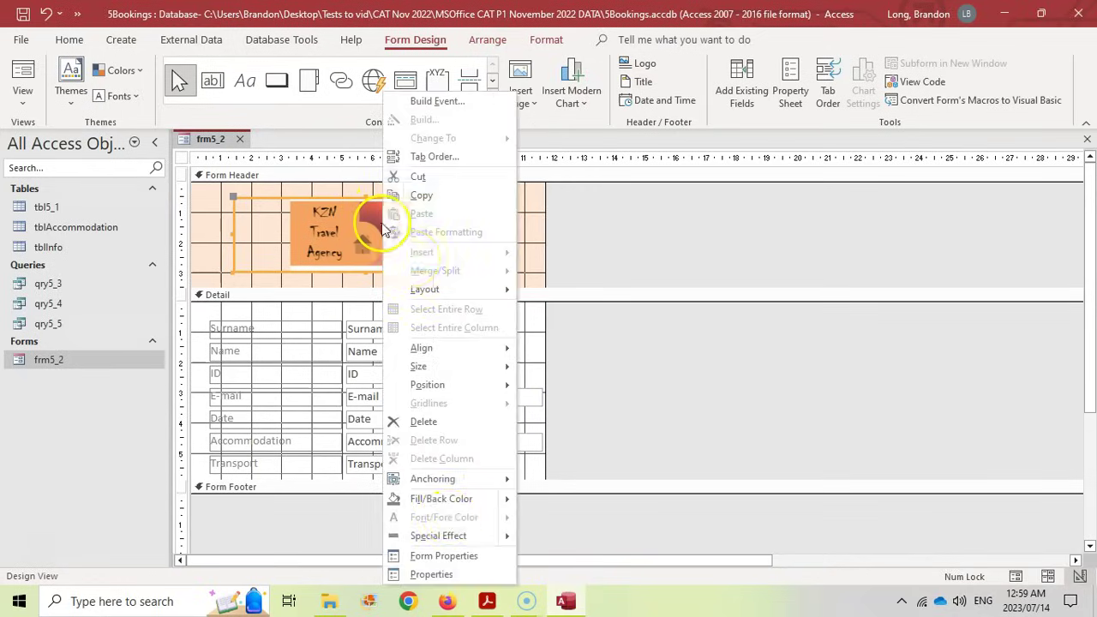
{"action": "left_click", "coordinate": [432, 573]}
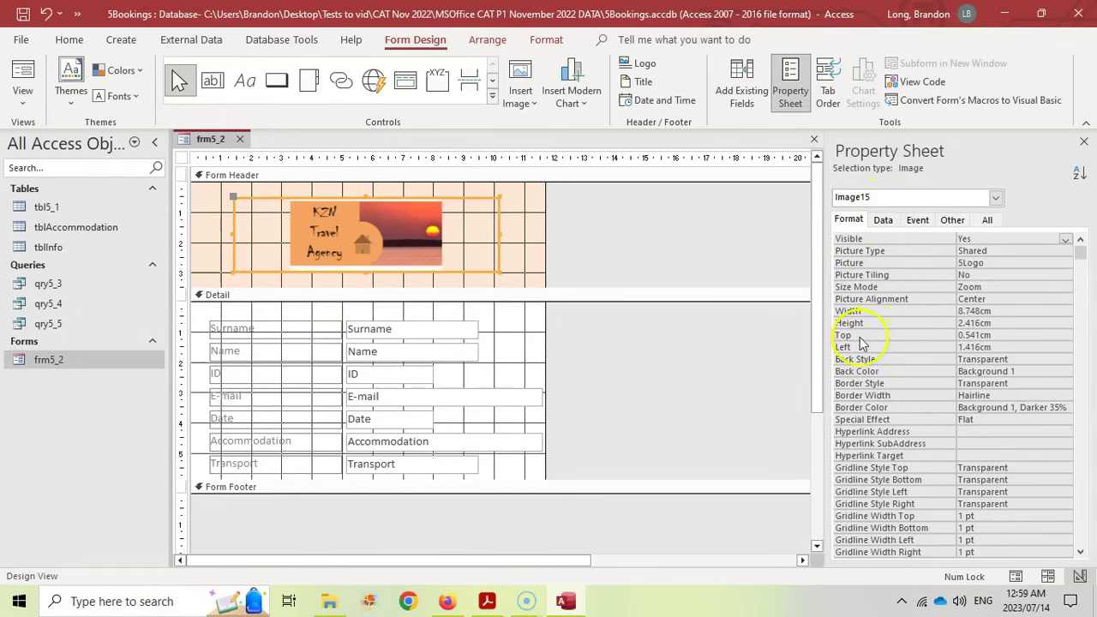
Set the logo's width to 9 cm and height to 4 cm, and move it to about 0.2 cm below the header's top edge
{"action": "left_click", "coordinate": [990, 312]}
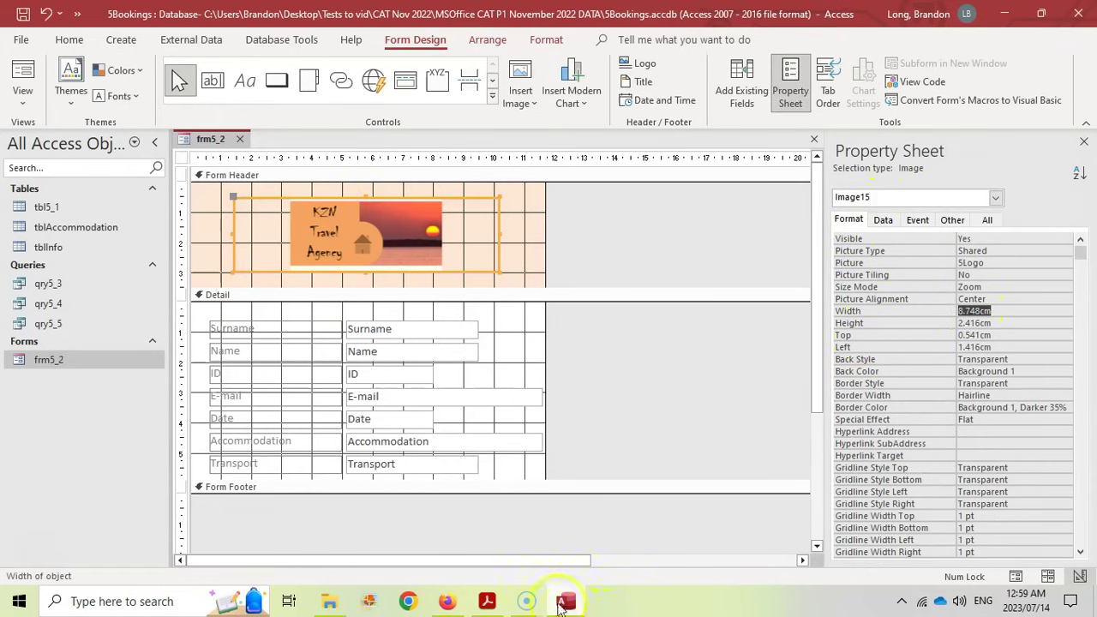
{"action": "left_click", "coordinate": [487, 600]}
{"action": "left_click", "coordinate": [565, 600]}
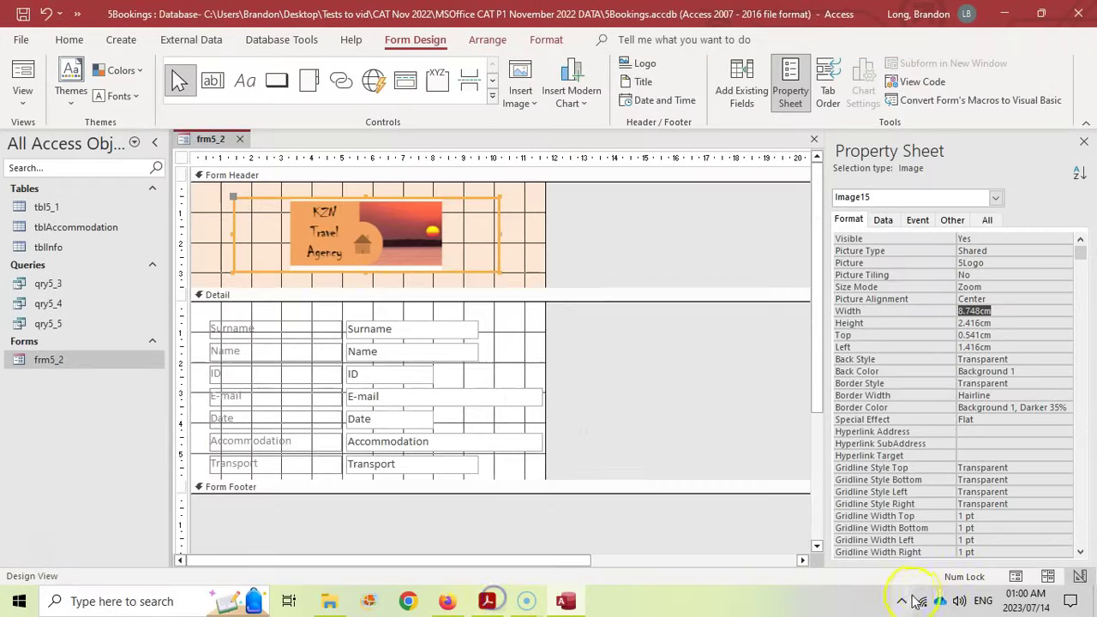
{"action": "type", "text": "9"}
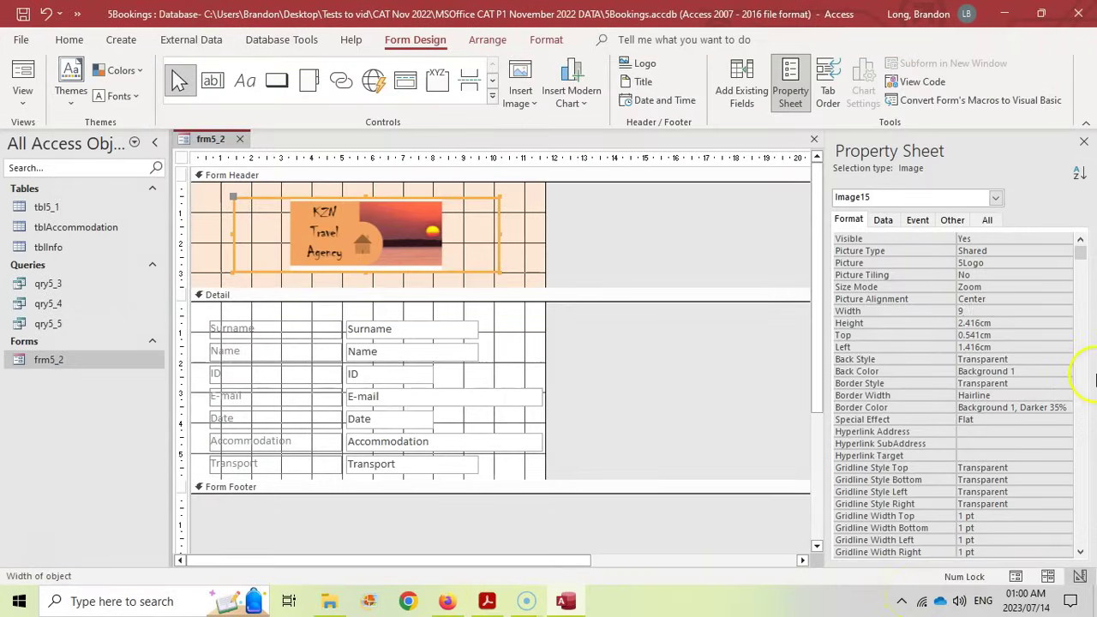
{"action": "left_click", "coordinate": [972, 323]}
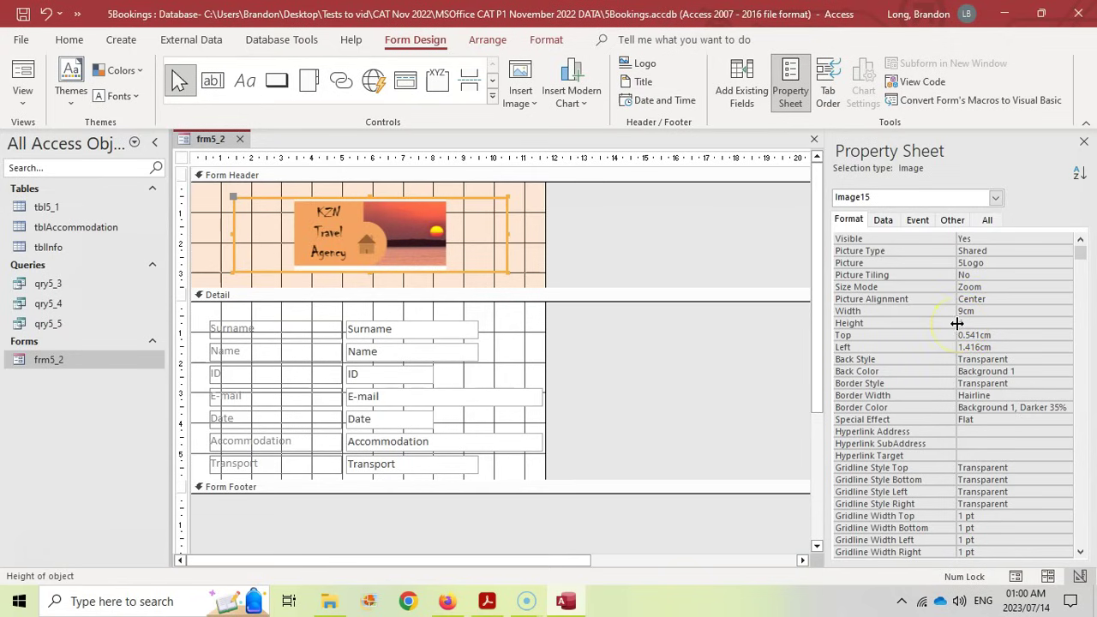
{"action": "type", "text": "4"}
{"action": "key", "text": "Return"}
{"action": "left_click_drag", "start_coordinate": [407, 256], "coordinate": [397, 247]}
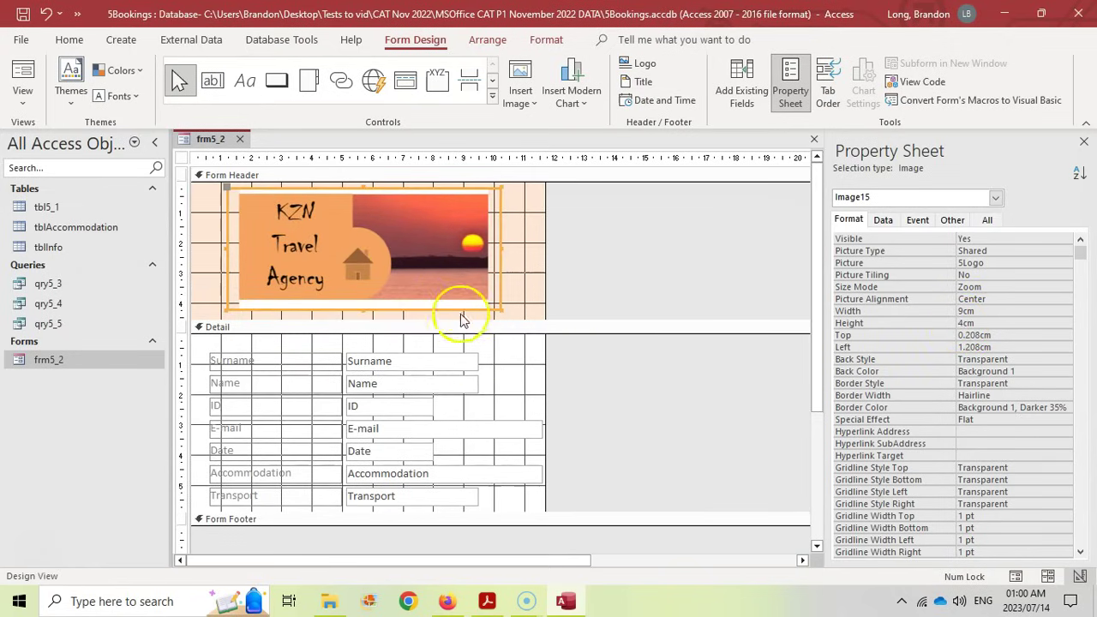
Switch to the exam PDF and review the form example and the validation rule requirement for the Date field
{"action": "left_click", "coordinate": [487, 601]}
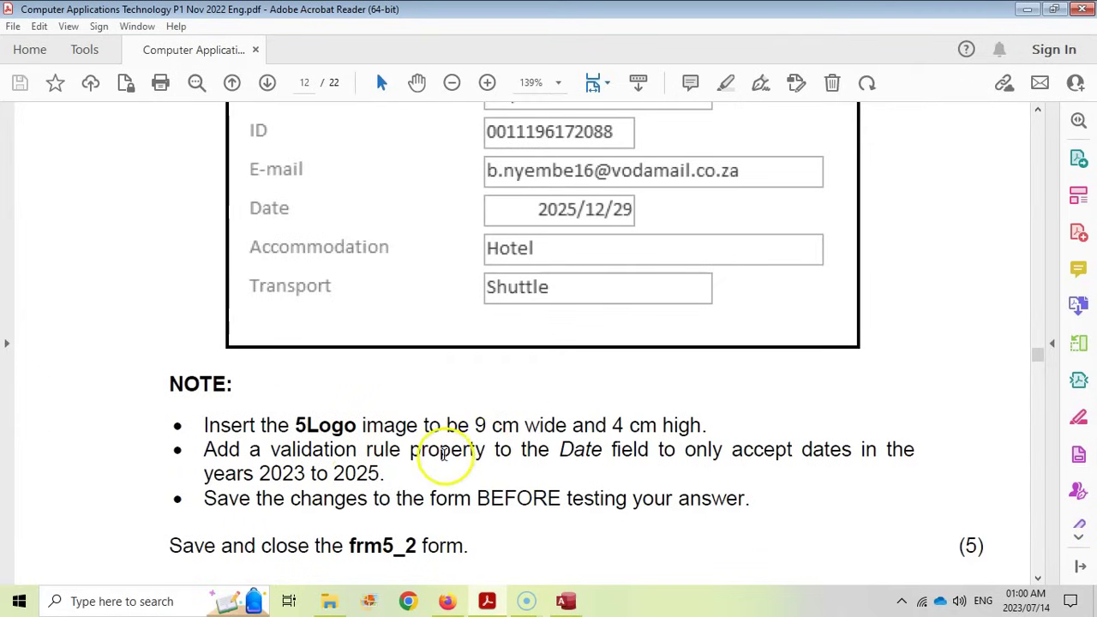
{"action": "scroll", "coordinate": [626, 452], "scroll_direction": "up", "scroll_amount": 3}
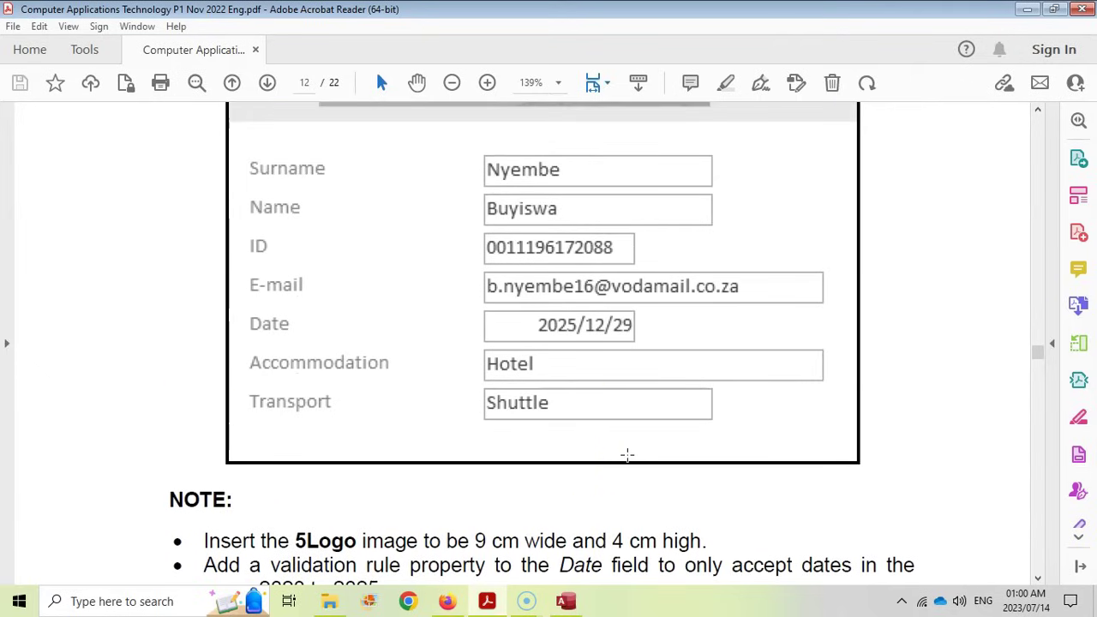
{"action": "scroll", "coordinate": [608, 351], "scroll_direction": "down", "scroll_amount": 3}
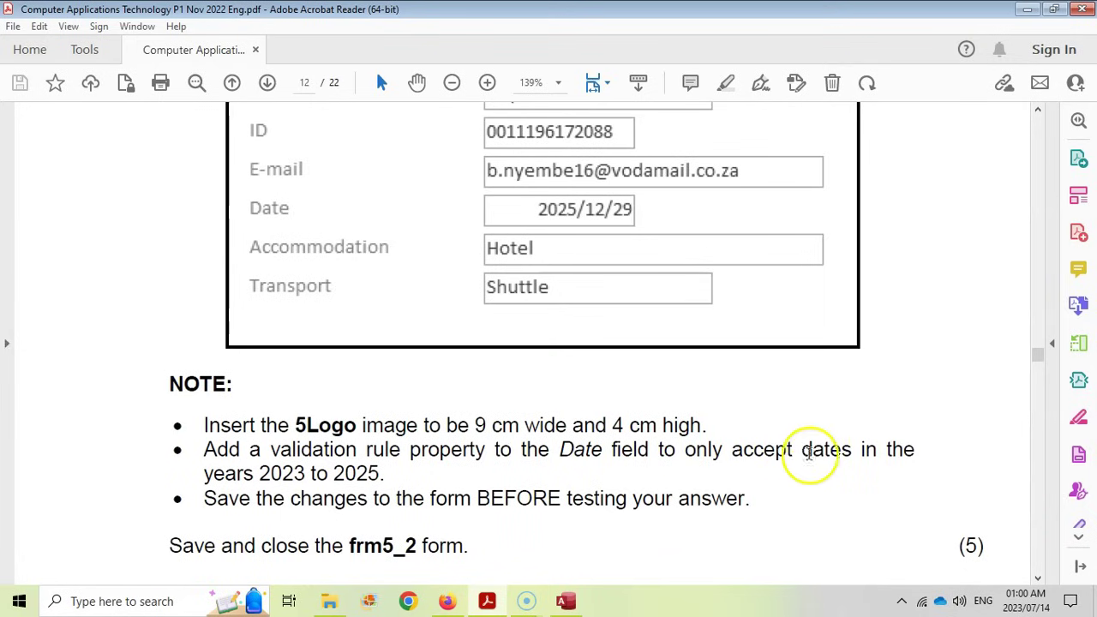
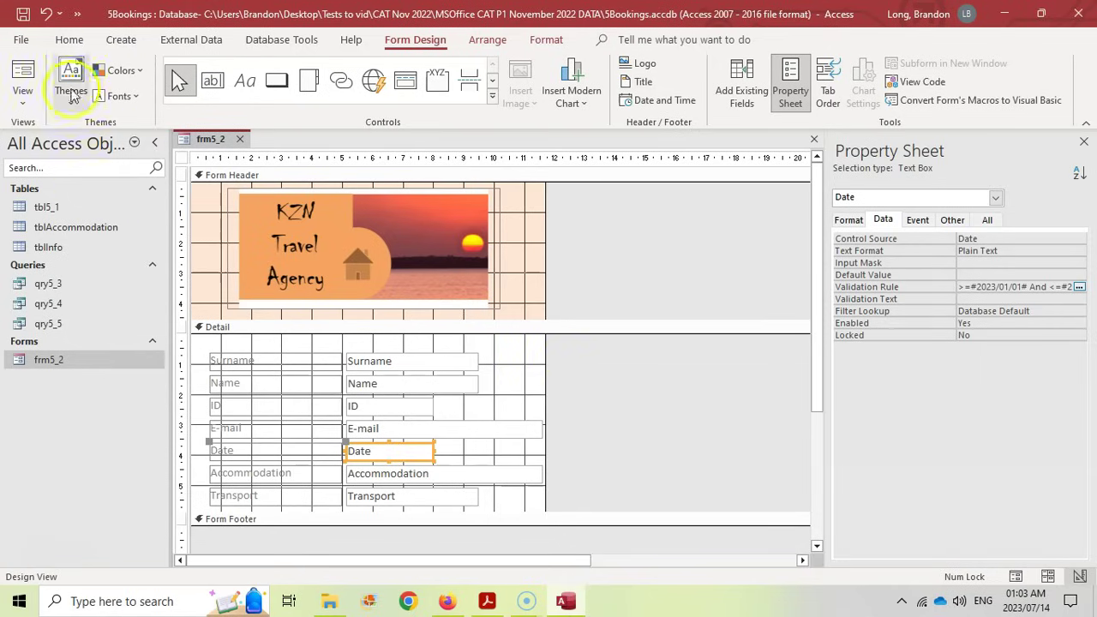
Test the Date validation rule in Form View by changing the first record's year to 2026, revert the entry and close frm5_2
{"action": "left_click", "coordinate": [23, 74]}
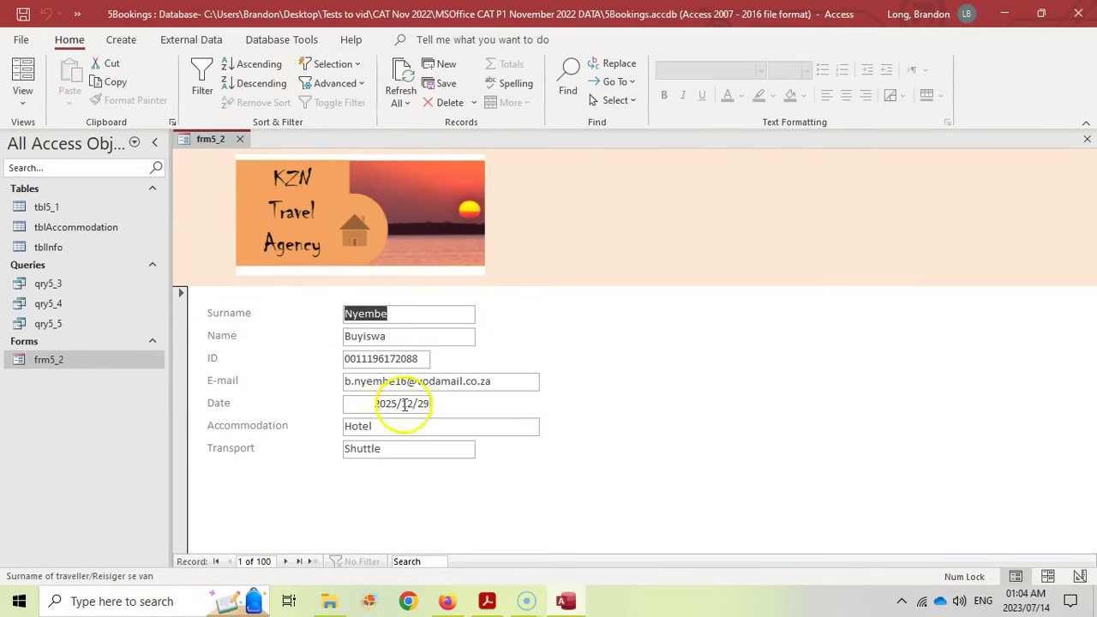
{"action": "left_click", "coordinate": [392, 404]}
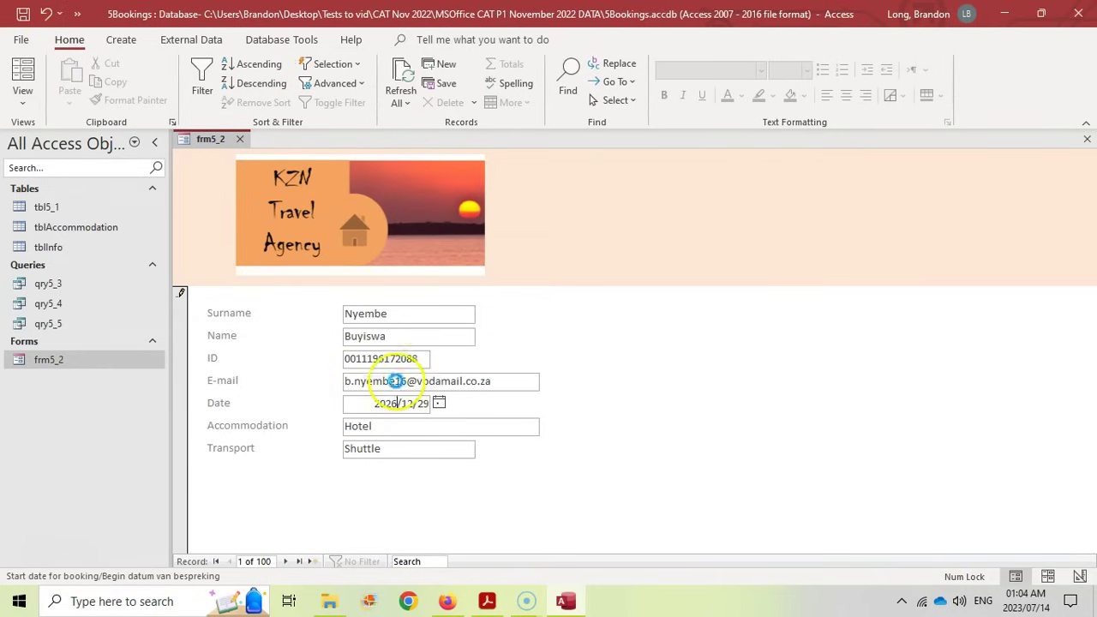
{"action": "left_click", "coordinate": [396, 382]}
{"action": "left_click", "coordinate": [554, 366]}
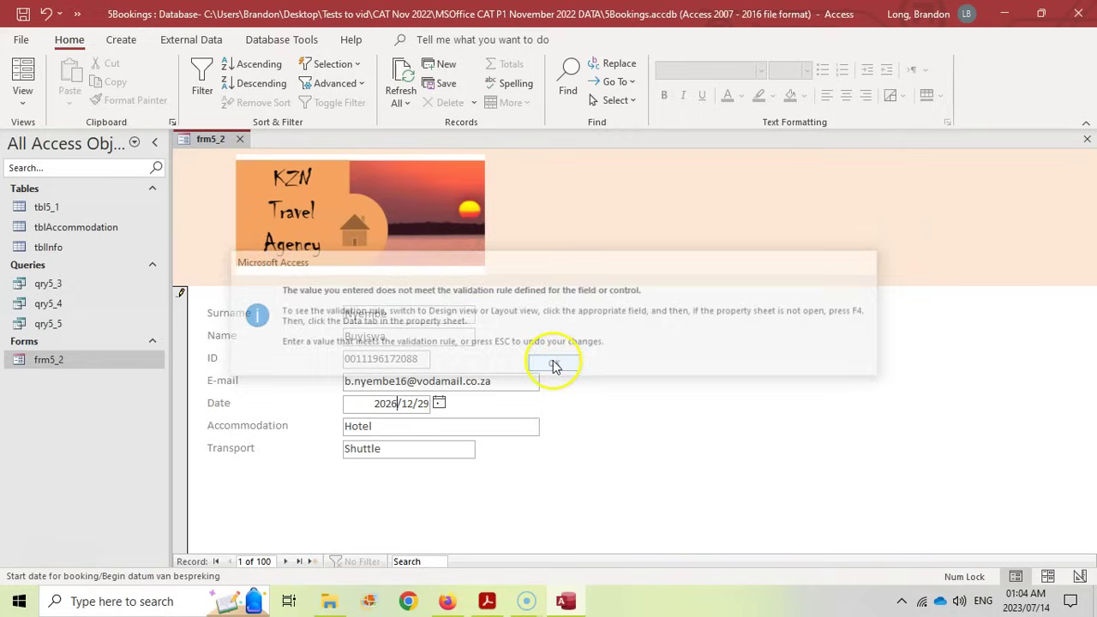
{"action": "key", "text": "Escape"}
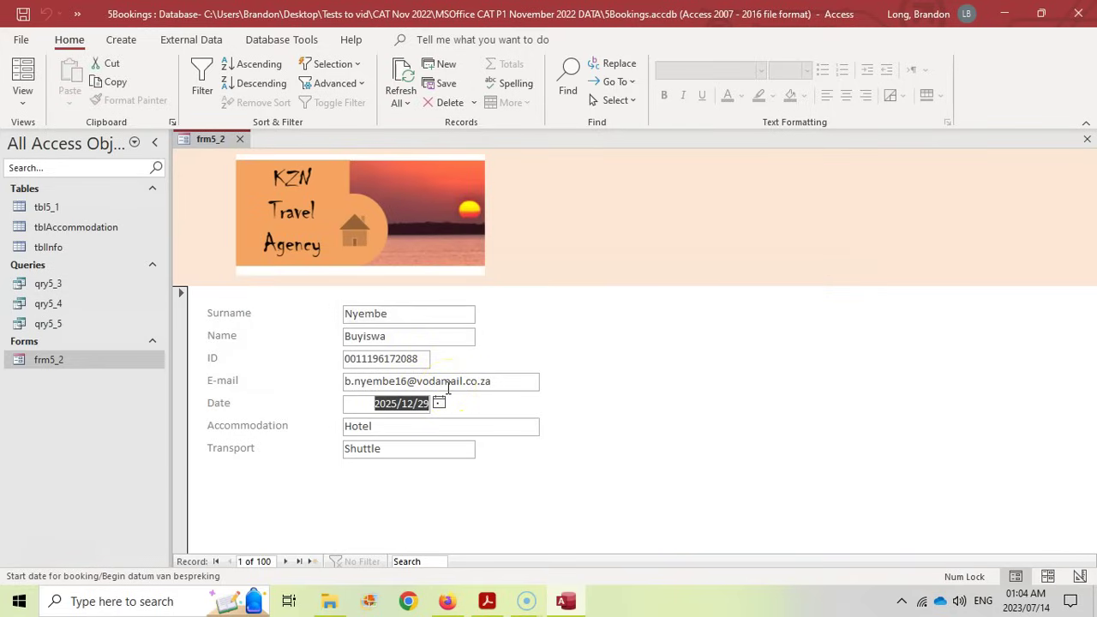
{"action": "left_click", "coordinate": [420, 336]}
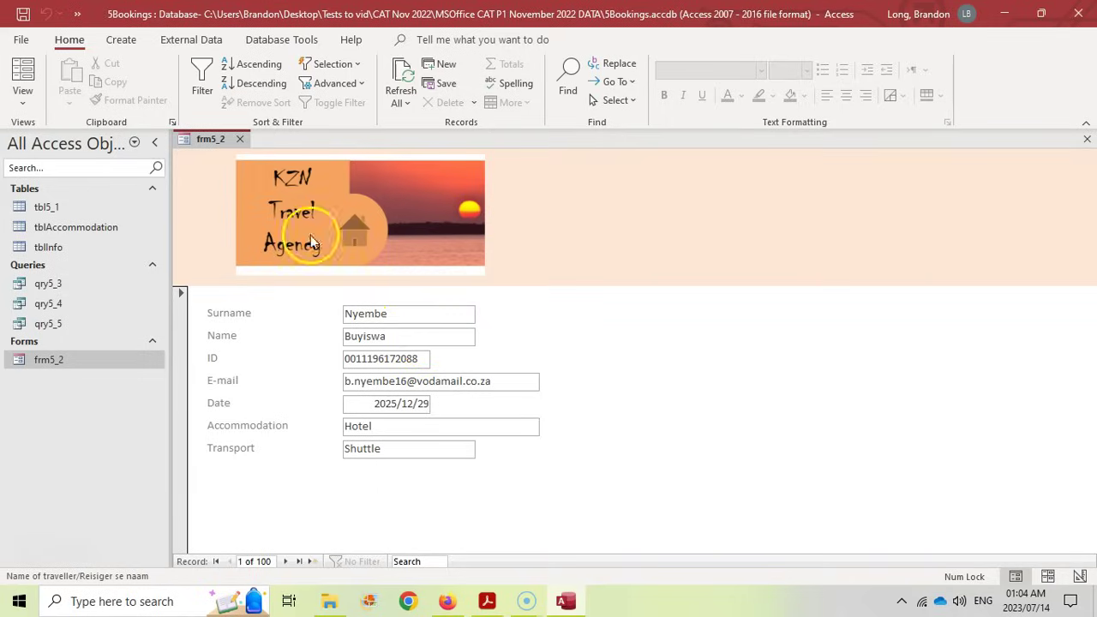
{"action": "left_click", "coordinate": [240, 141]}
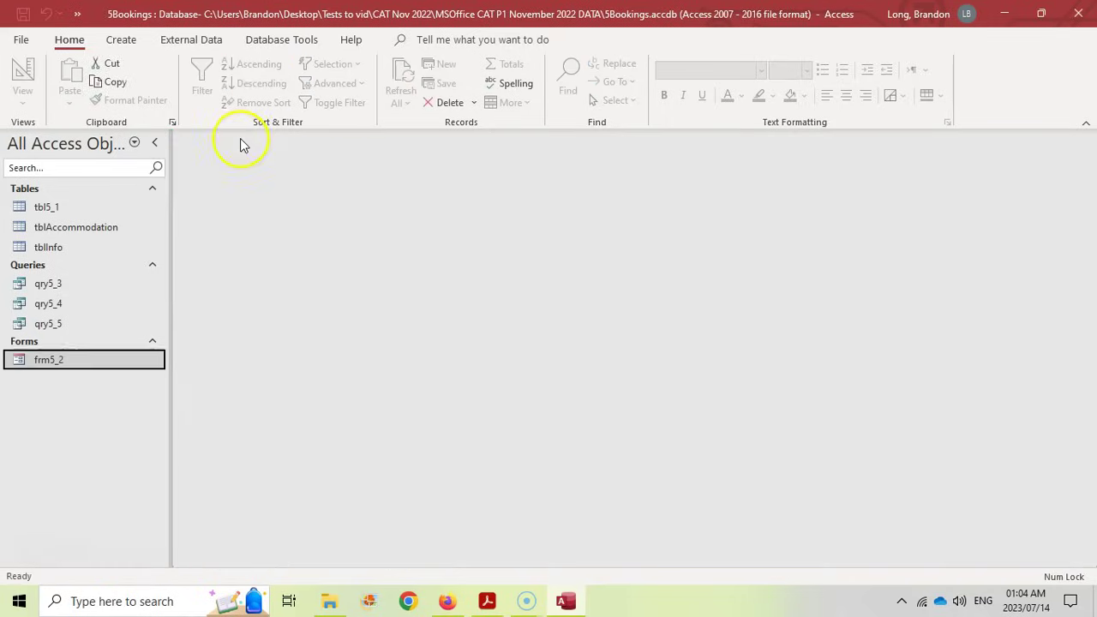
Switch to the exam PDF and read the instructions for Question 5.3
{"action": "left_click", "coordinate": [497, 605]}
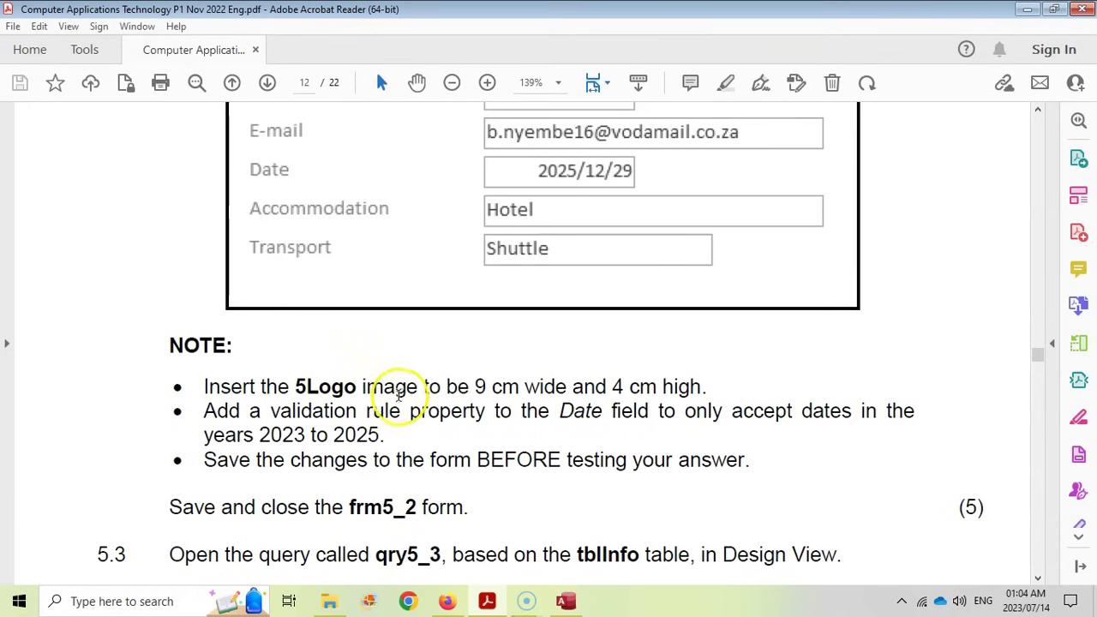
{"action": "scroll", "coordinate": [386, 403], "scroll_direction": "down", "scroll_amount": 3}
{"action": "scroll", "coordinate": [402, 394], "scroll_direction": "down", "scroll_amount": 2}
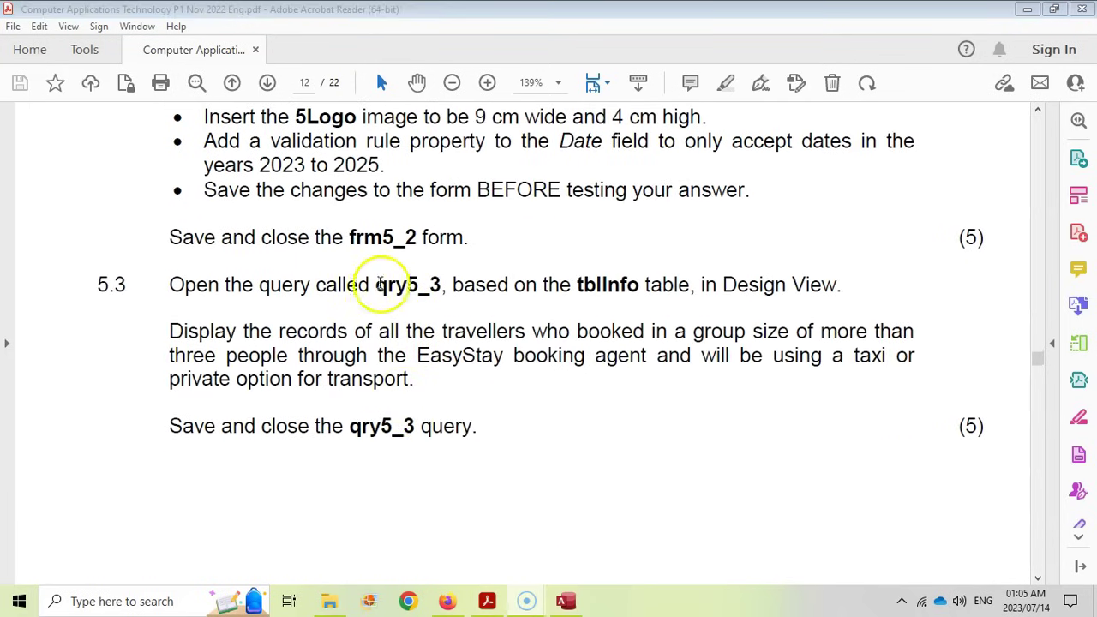
Return to Access and open the qry5_3 query in Design View
{"action": "left_click", "coordinate": [566, 602]}
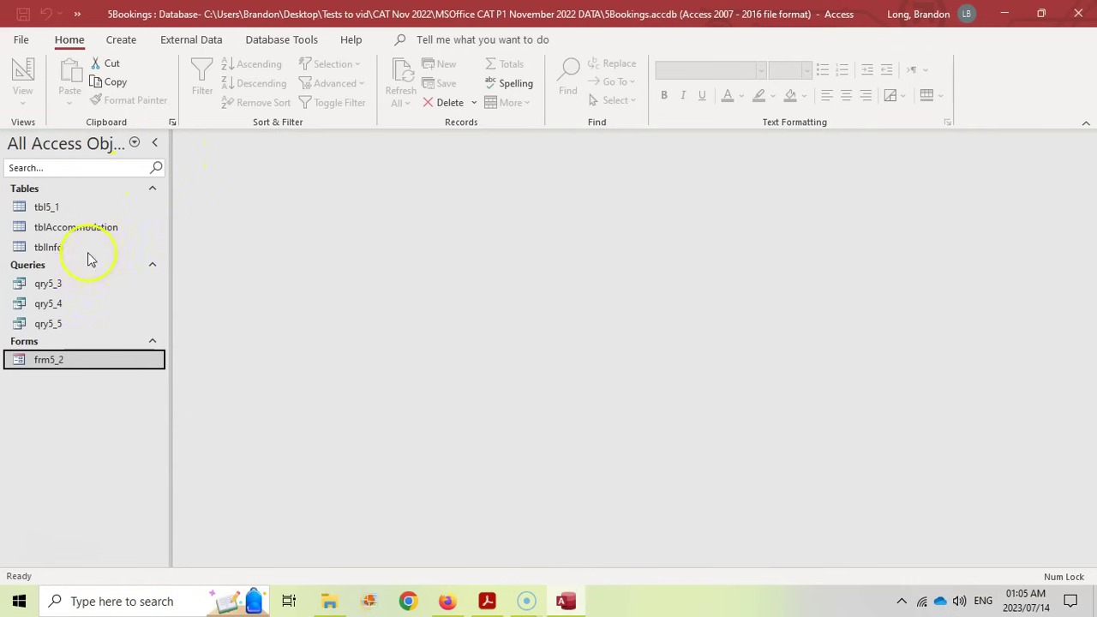
{"action": "left_click", "coordinate": [52, 286]}
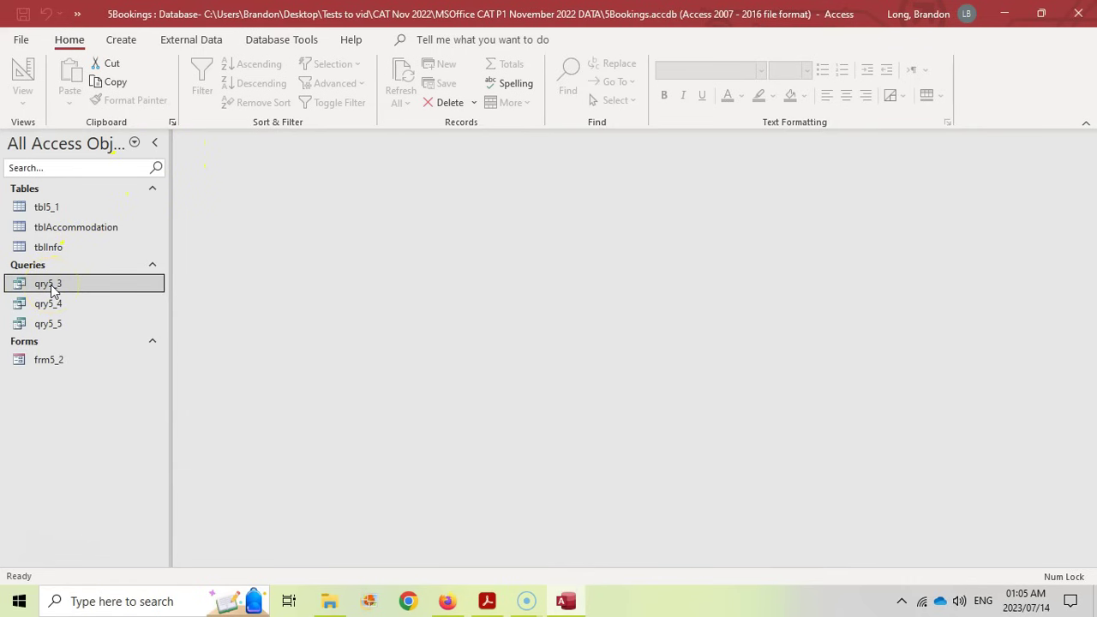
{"action": "double_click", "coordinate": [52, 290]}
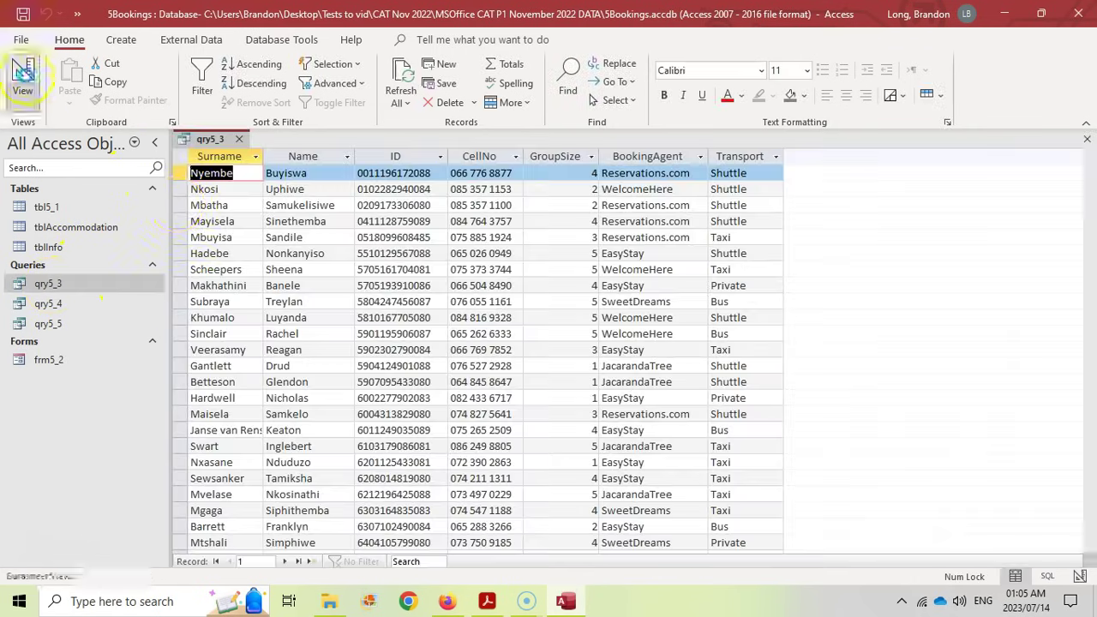
{"action": "left_click", "coordinate": [23, 77]}
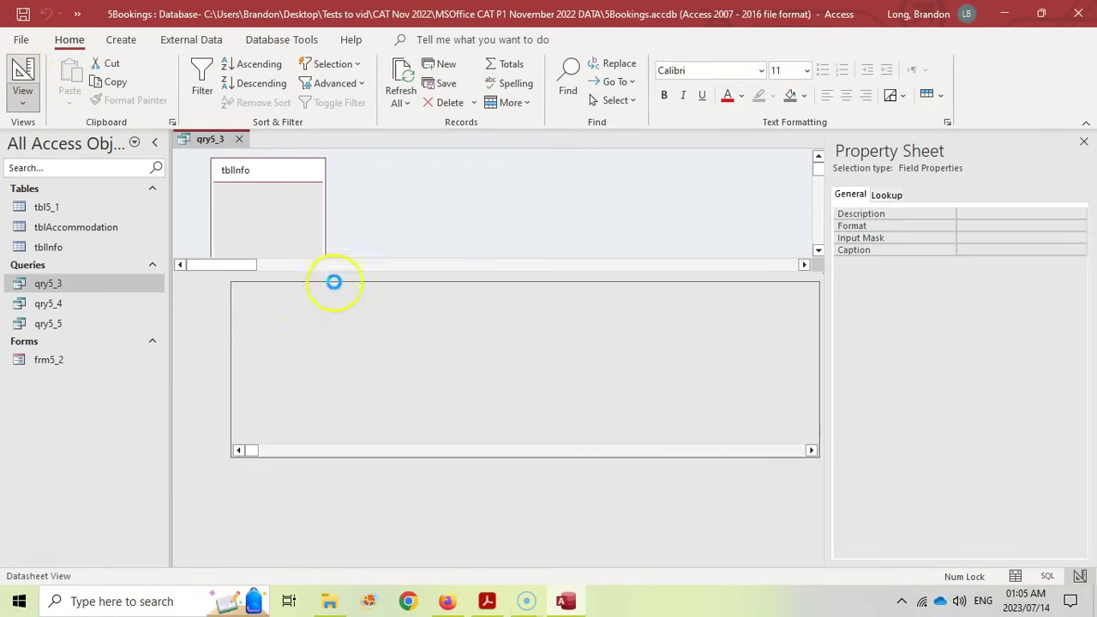
Reread the Question 5.3 criteria in the exam PDF and examine the matching fields in qry5_3's records in Access
{"action": "left_click", "coordinate": [487, 602]}
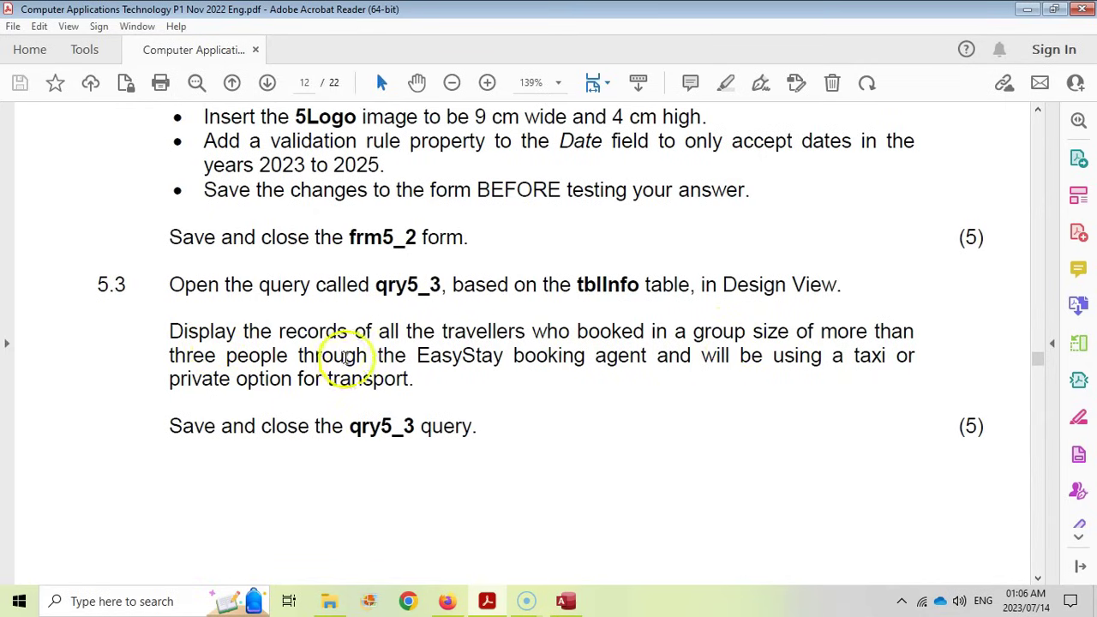
{"action": "key", "text": "alt+Tab"}
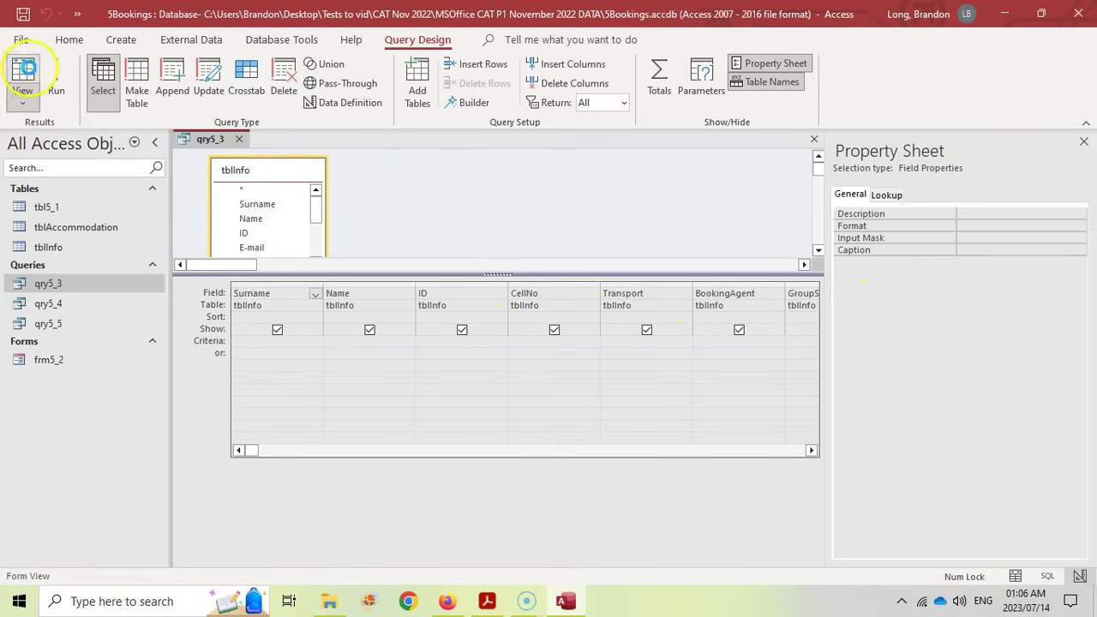
{"action": "left_click", "coordinate": [26, 76]}
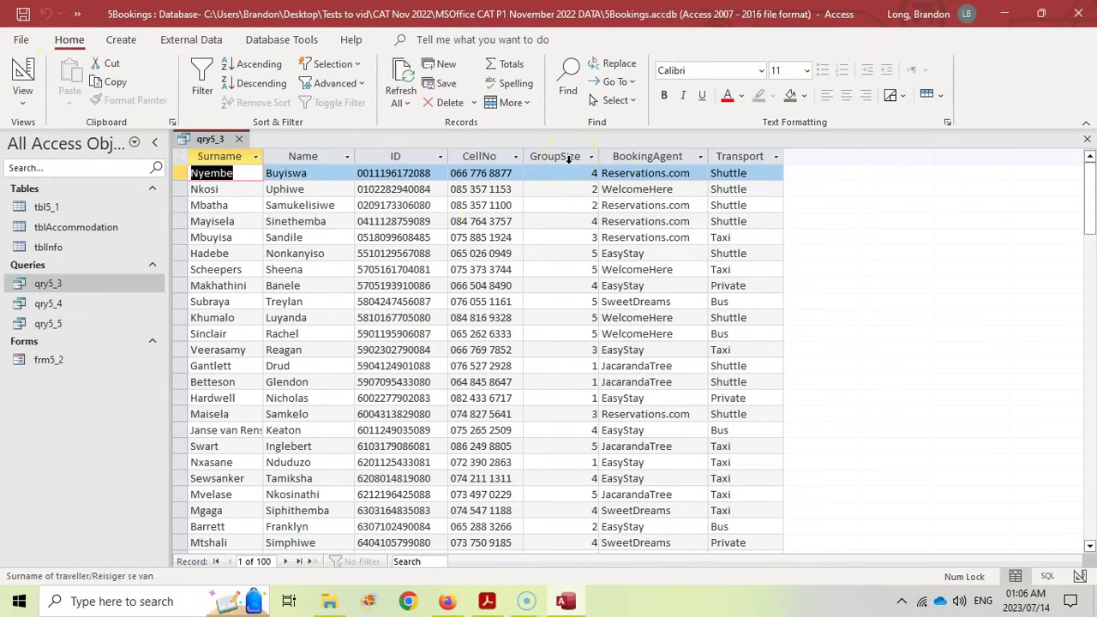
{"action": "left_click", "coordinate": [23, 75]}
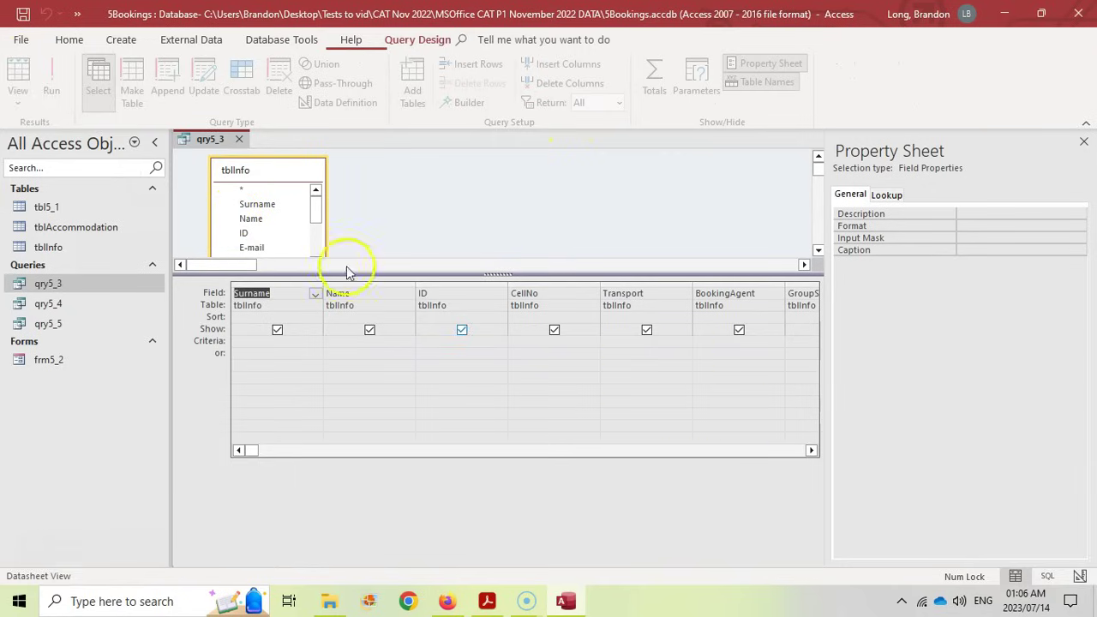
Set the GroupSize criterion to >3, check the query's records and return to Design View
{"action": "left_click", "coordinate": [810, 451]}
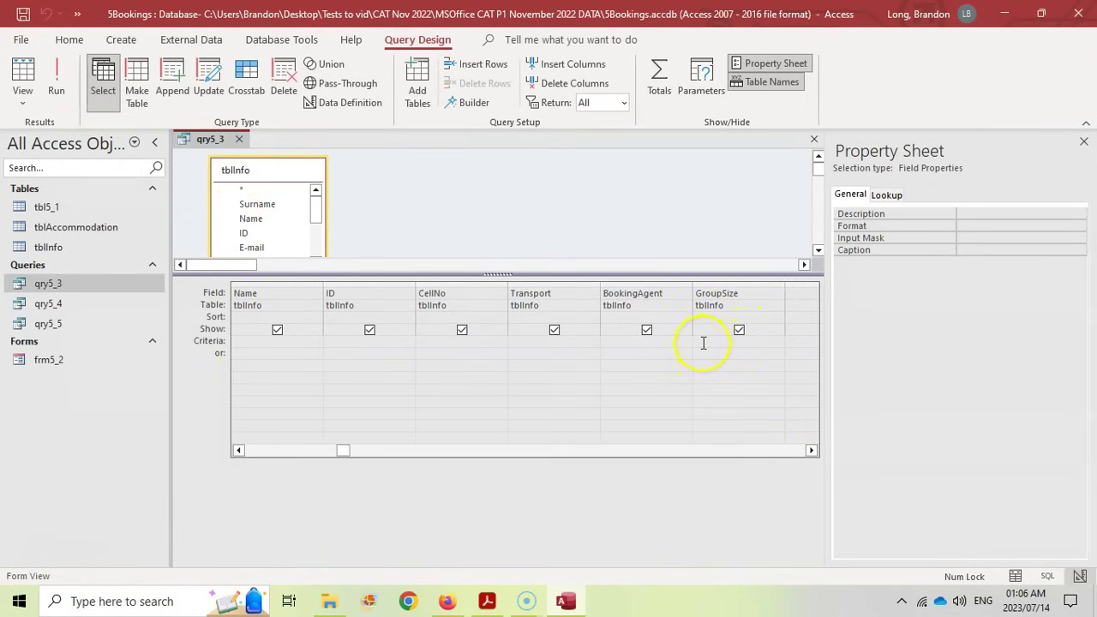
{"action": "left_click", "coordinate": [703, 343]}
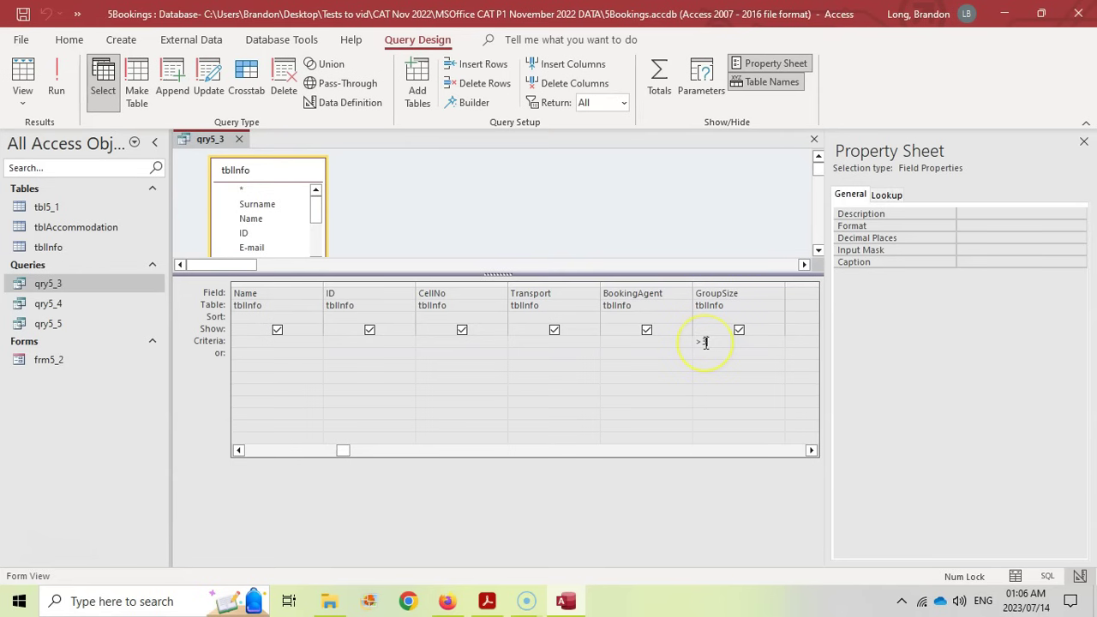
{"action": "left_click", "coordinate": [22, 86]}
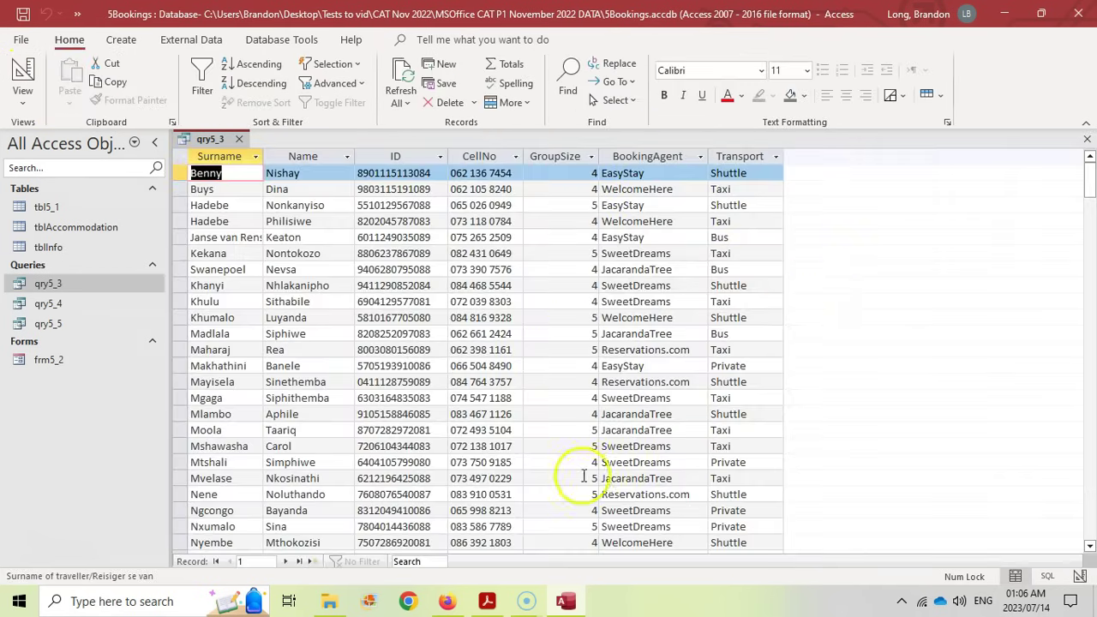
{"action": "left_click", "coordinate": [22, 86]}
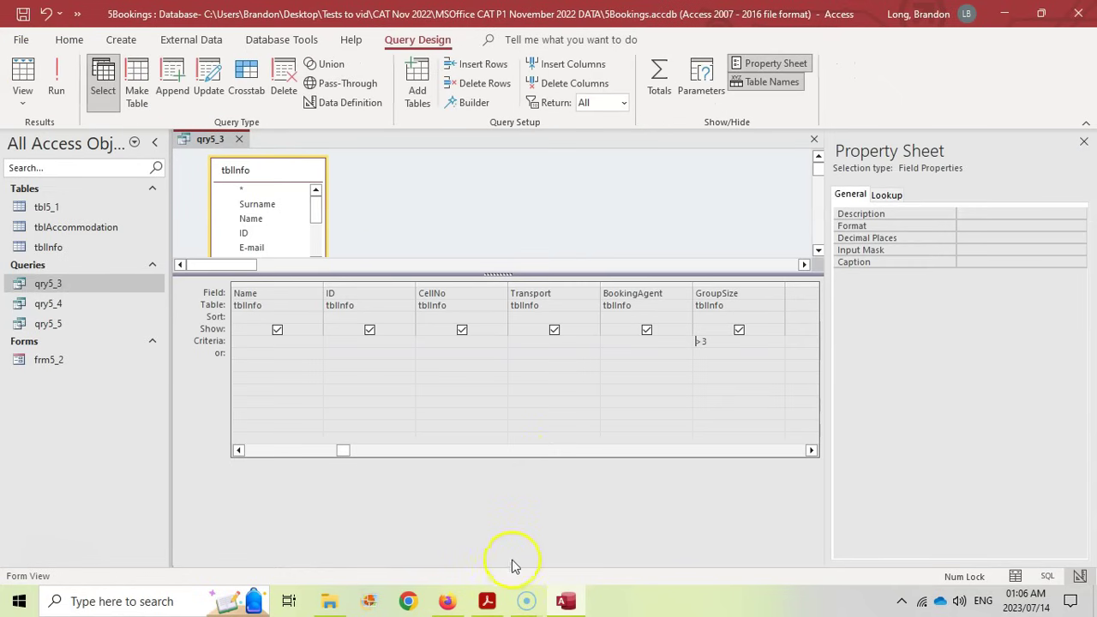
Check the booking agent requirement in the exam PDF and how the agent is written in the qry5_3 records in Access
{"action": "left_click", "coordinate": [487, 600]}
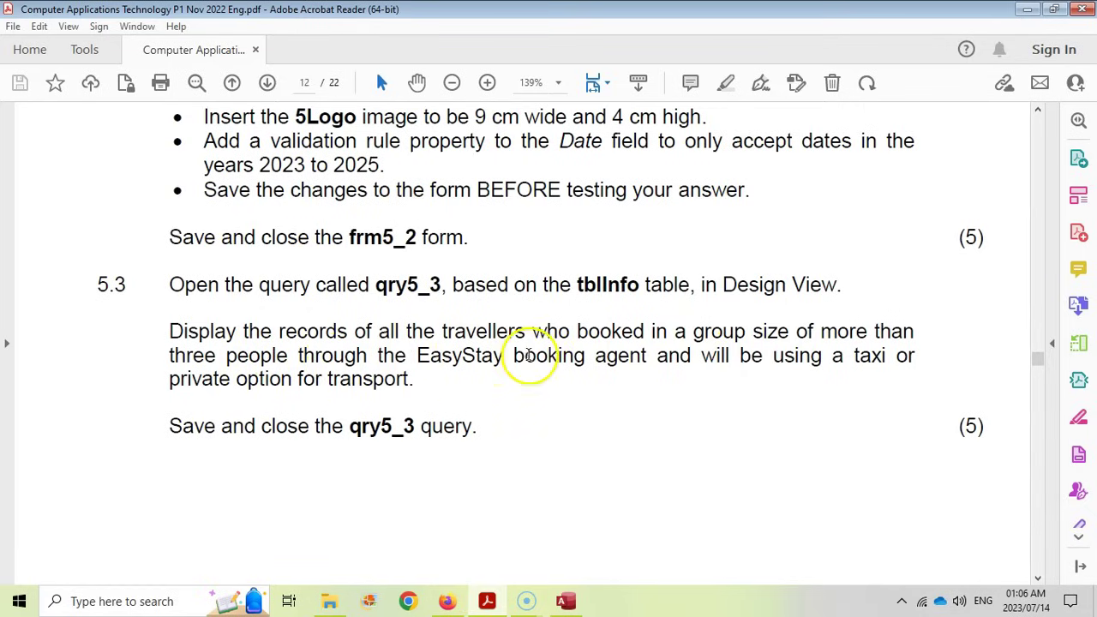
{"action": "left_click", "coordinate": [487, 600]}
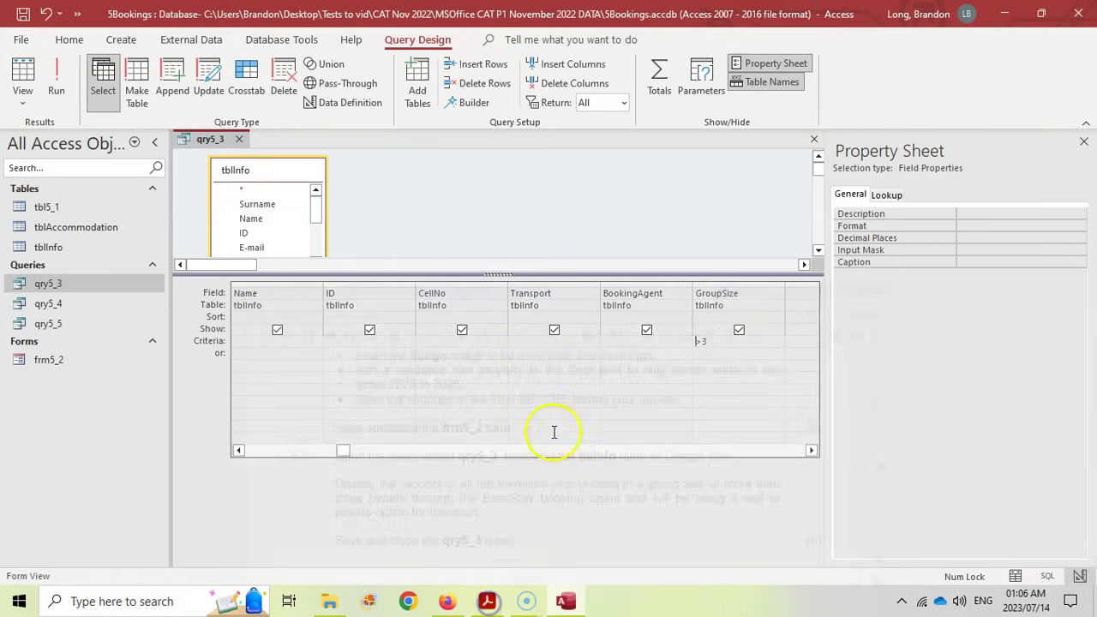
{"action": "left_click", "coordinate": [23, 85]}
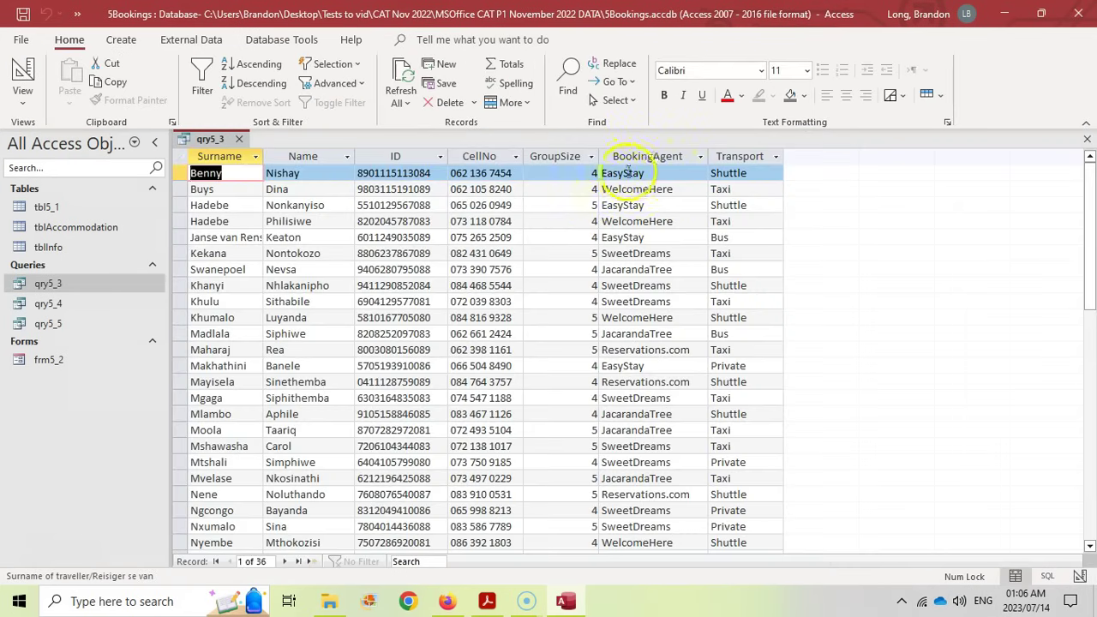
{"action": "left_click", "coordinate": [24, 76]}
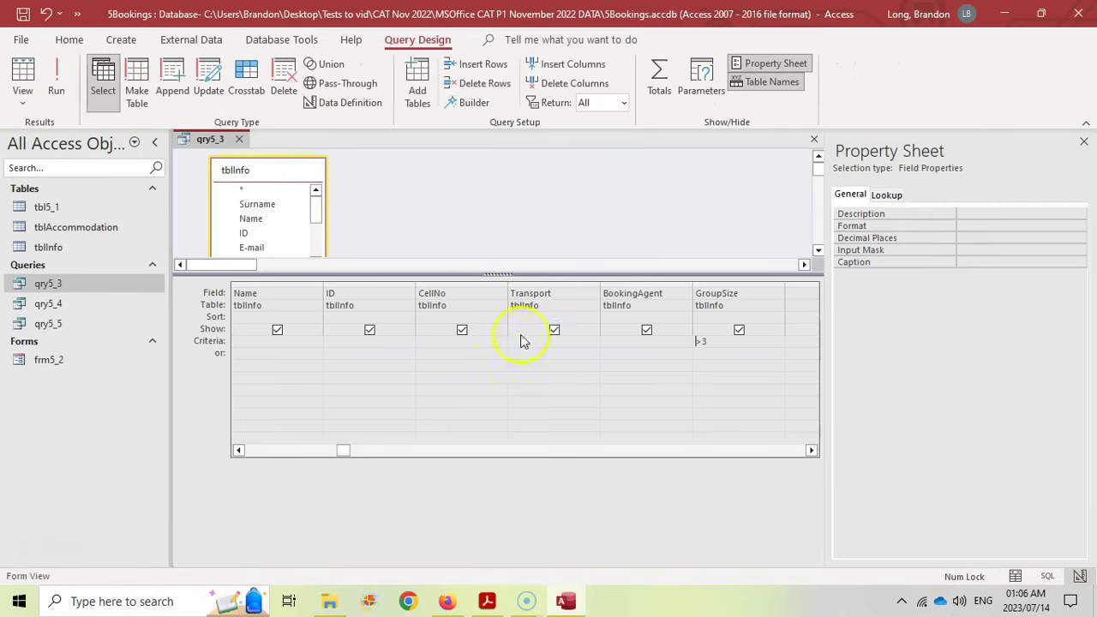
Set the BookingAgent criterion to EasyStay, check the query's records and return to Design View
{"action": "left_click", "coordinate": [620, 343]}
{"action": "type", "text": "E"}
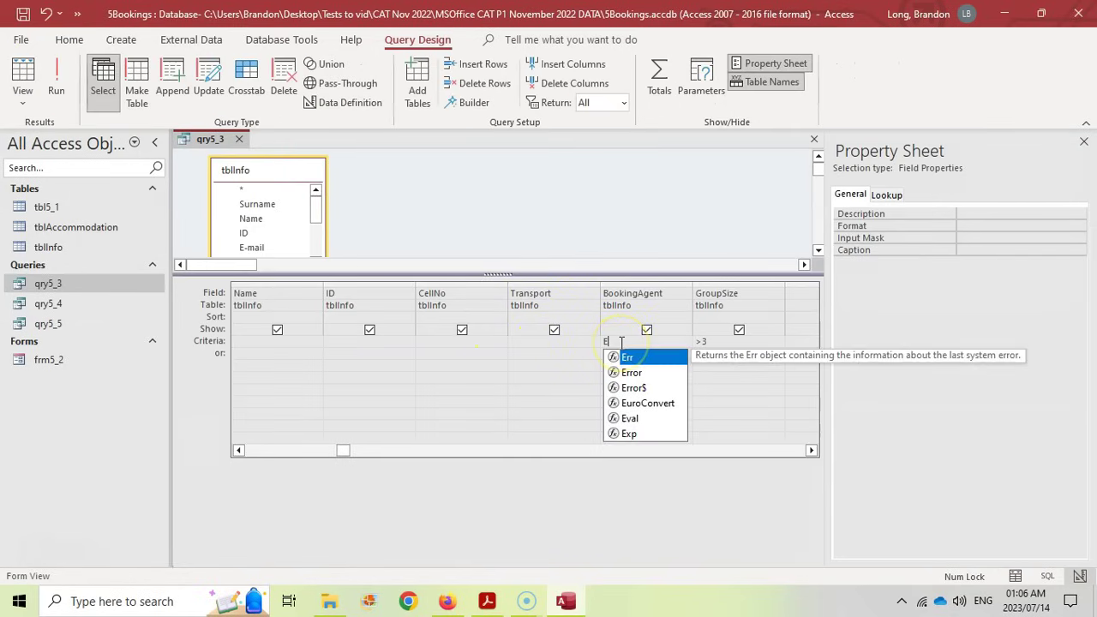
{"action": "type", "text": "asy"}
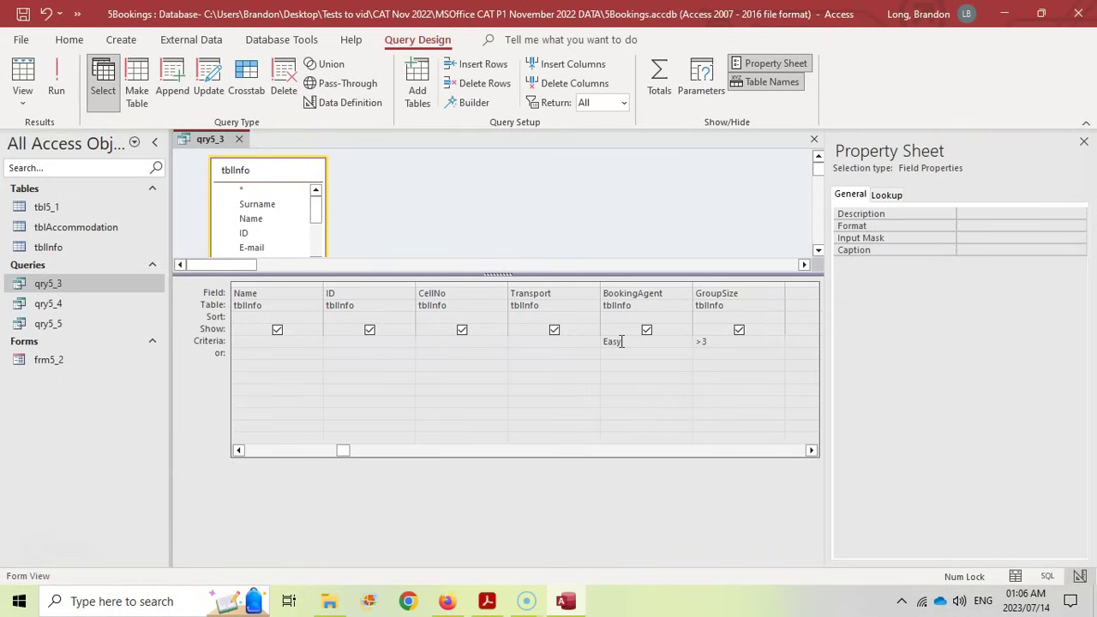
{"action": "type", "text": "star"}
{"action": "left_click", "coordinate": [22, 78]}
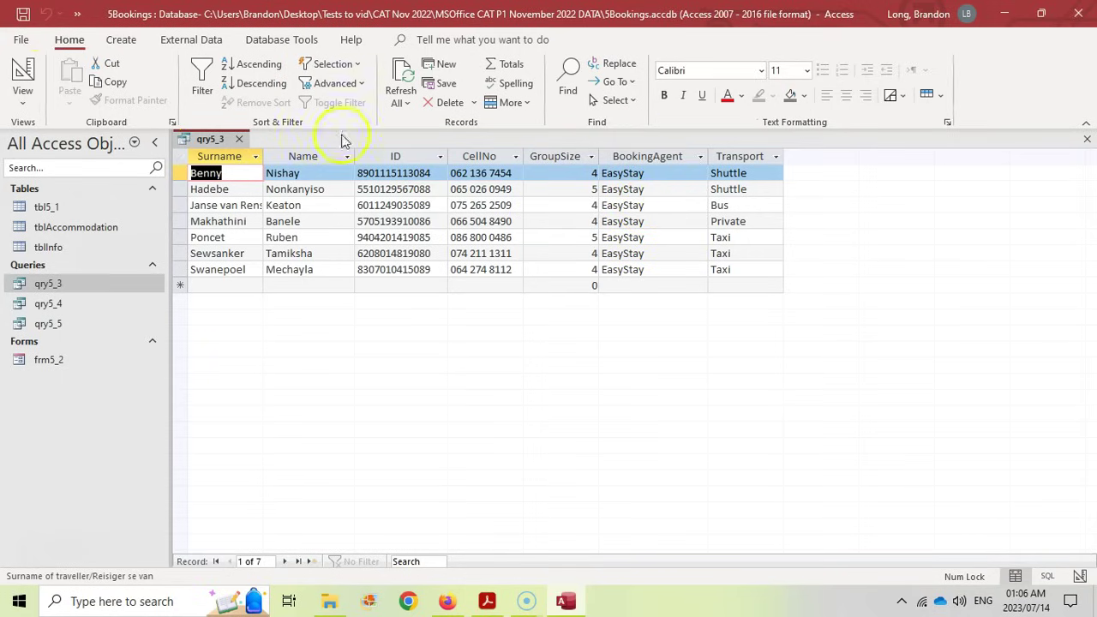
{"action": "left_click", "coordinate": [22, 77]}
Check the transport requirement in the exam PDF and the Transport values in the qry5_3 records in Access
{"action": "left_click", "coordinate": [487, 601]}
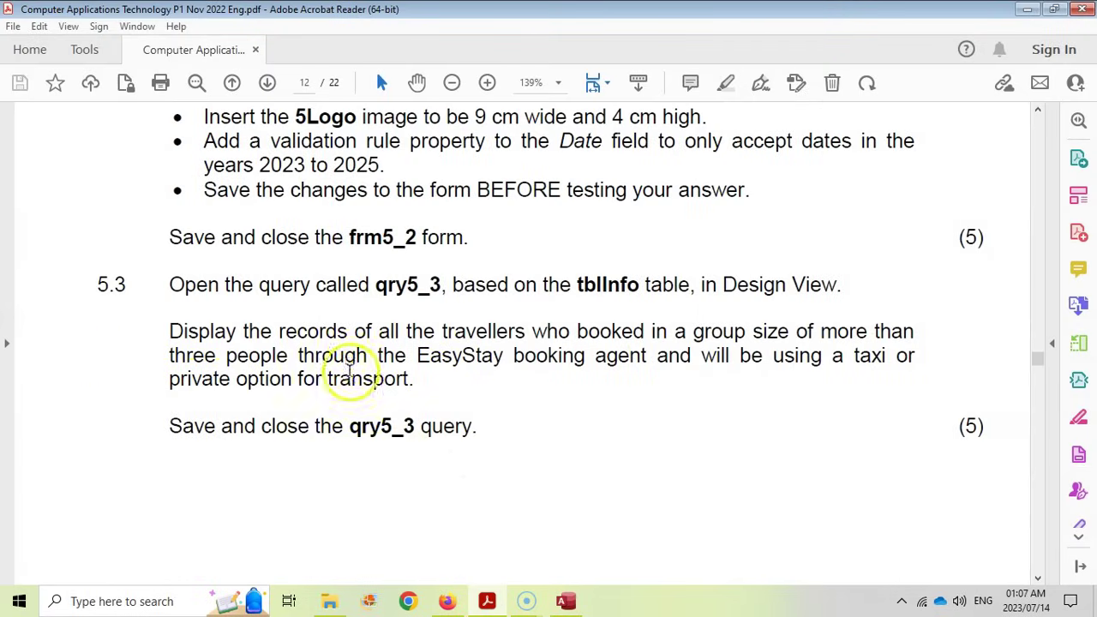
{"action": "left_click", "coordinate": [566, 603]}
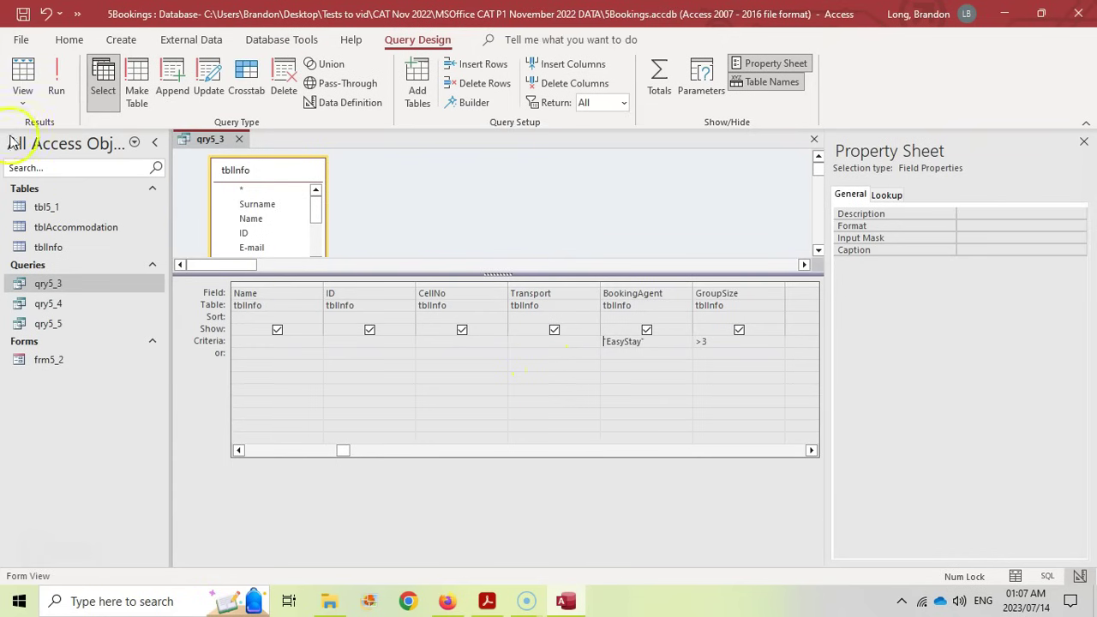
{"action": "left_click", "coordinate": [21, 76]}
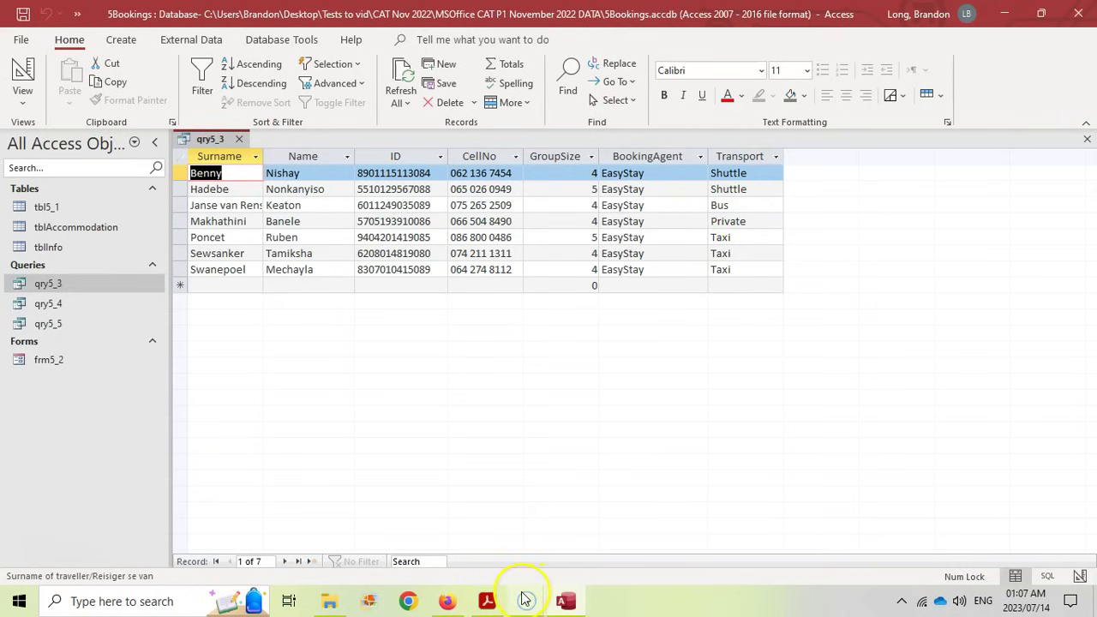
{"action": "left_click", "coordinate": [23, 82]}
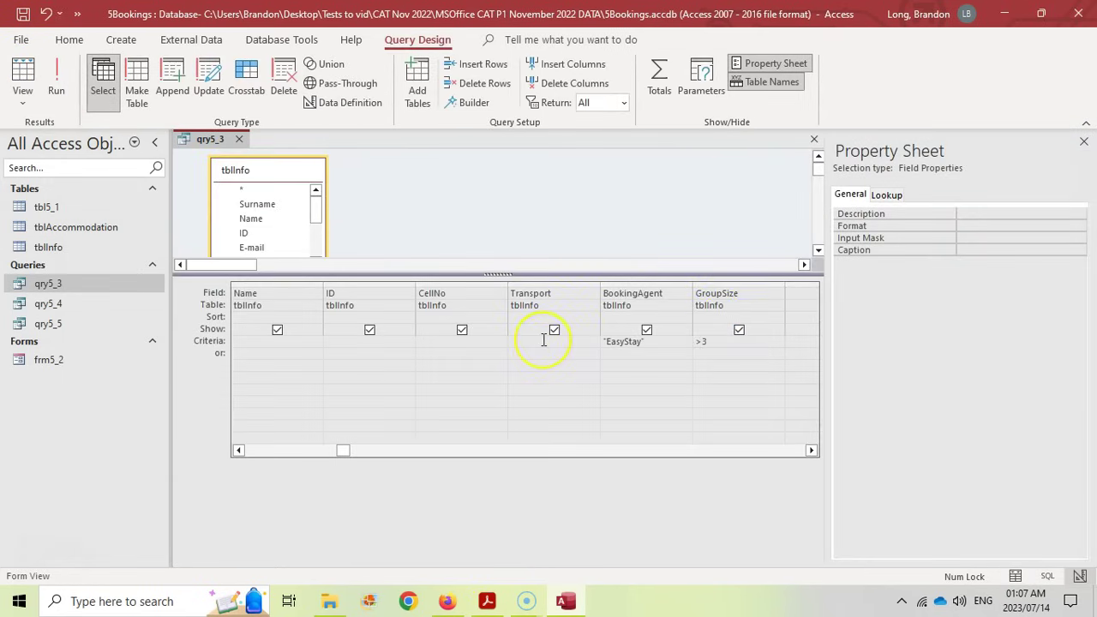
Set the Transport criterion of qry5_3 to Taxi OR Private, check the records, then save and close the query
{"action": "type", "text": "Ta"}
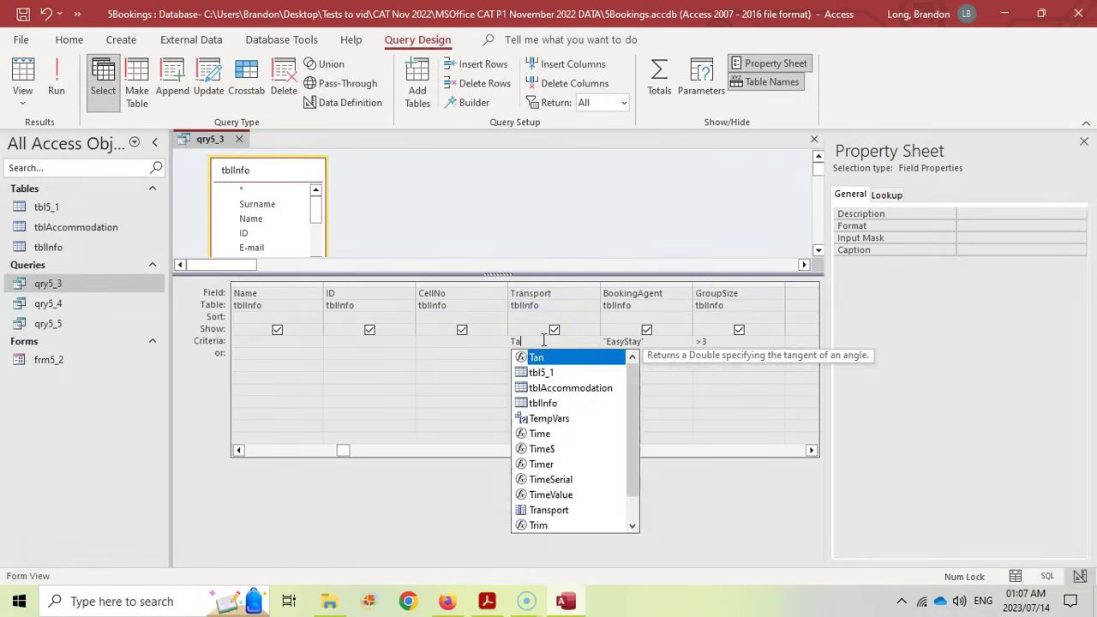
{"action": "type", "text": "xi OR Privay"}
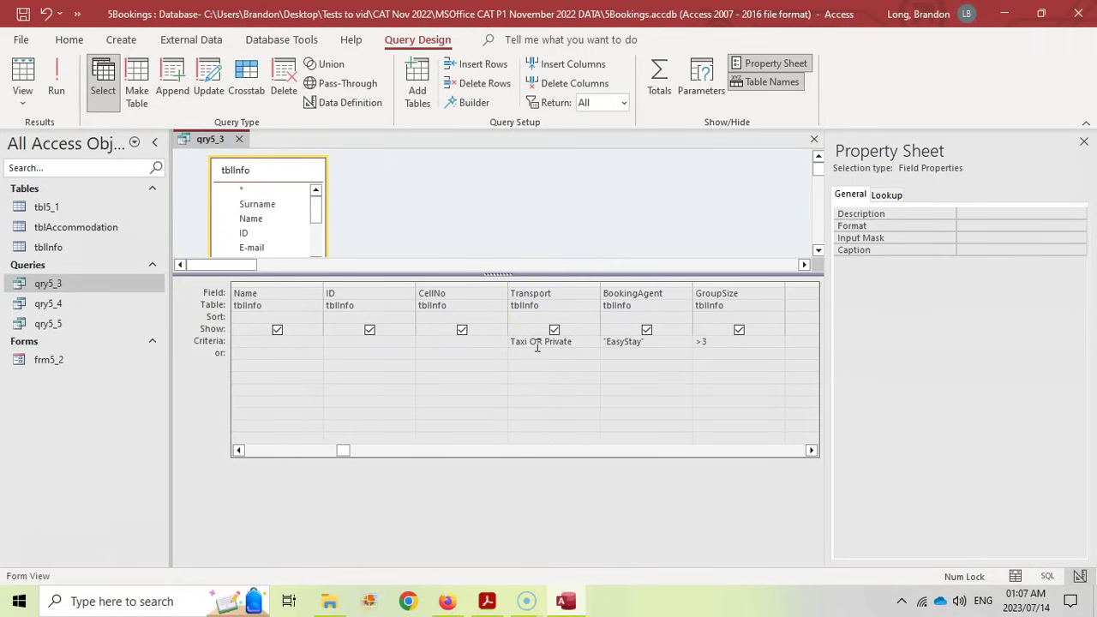
{"action": "left_click", "coordinate": [480, 335]}
{"action": "left_click", "coordinate": [23, 81]}
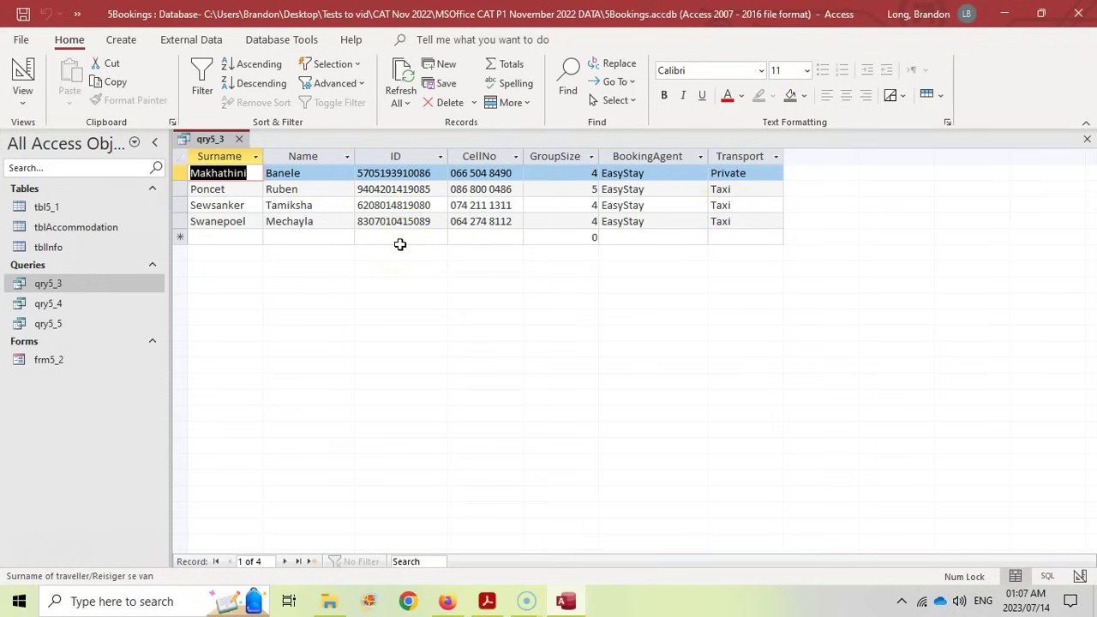
{"action": "left_click", "coordinate": [23, 14]}
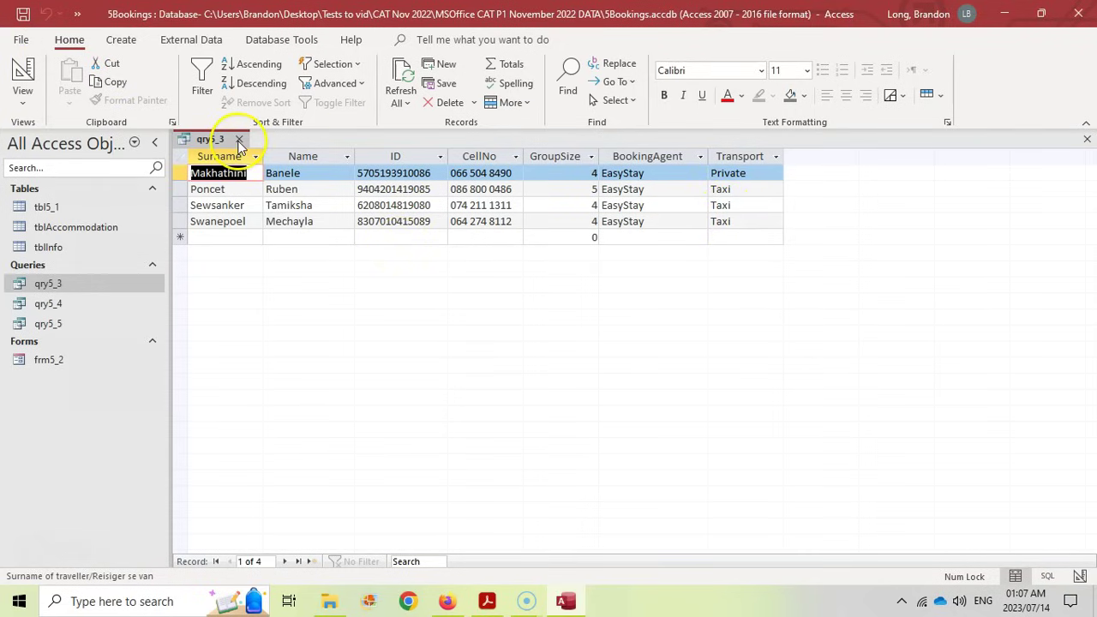
Read Question 5.4 in the exam PDF, then open the qry5_4 query in Access and switch it to Design View
{"action": "key", "text": "alt+Tab"}
{"action": "scroll", "coordinate": [392, 392], "scroll_direction": "down", "scroll_amount": 10}
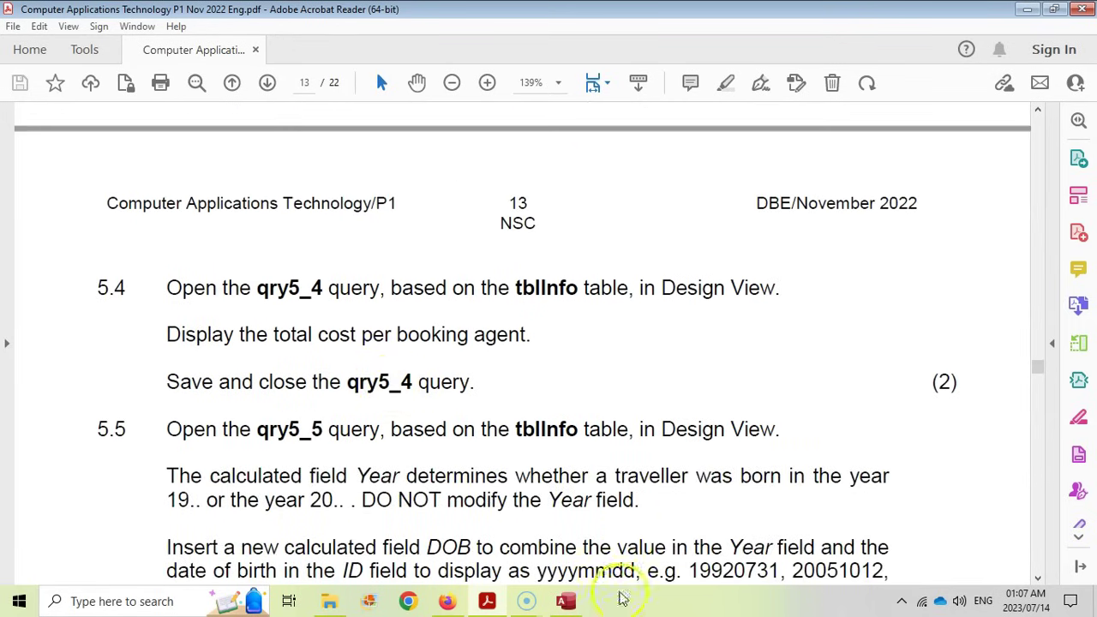
{"action": "left_click", "coordinate": [566, 603]}
{"action": "double_click", "coordinate": [78, 303]}
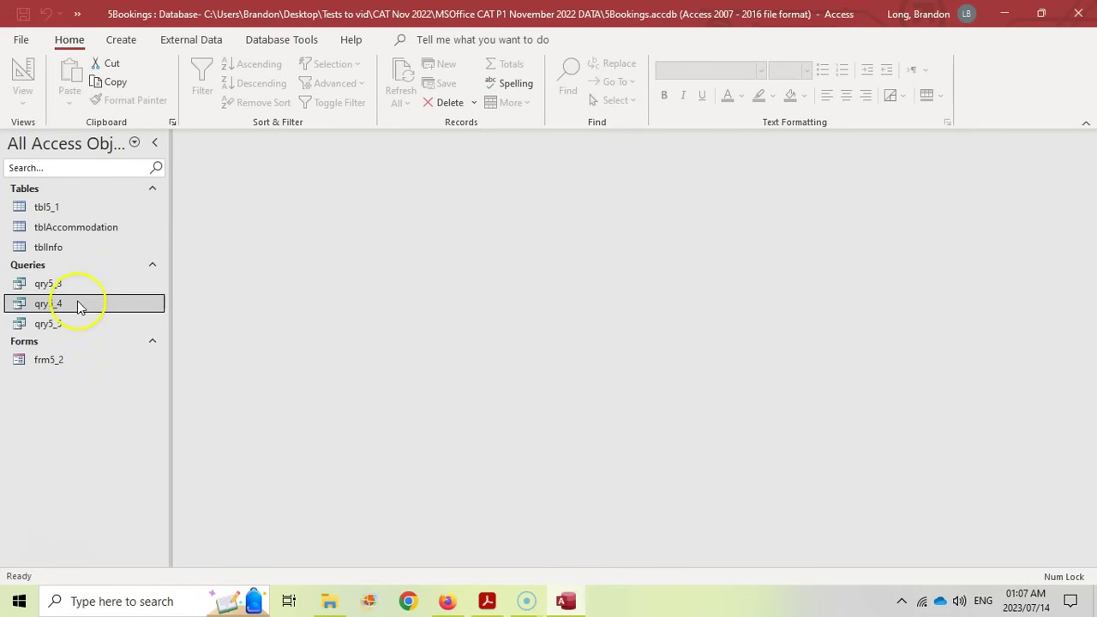
{"action": "key", "text": "alt+Tab"}
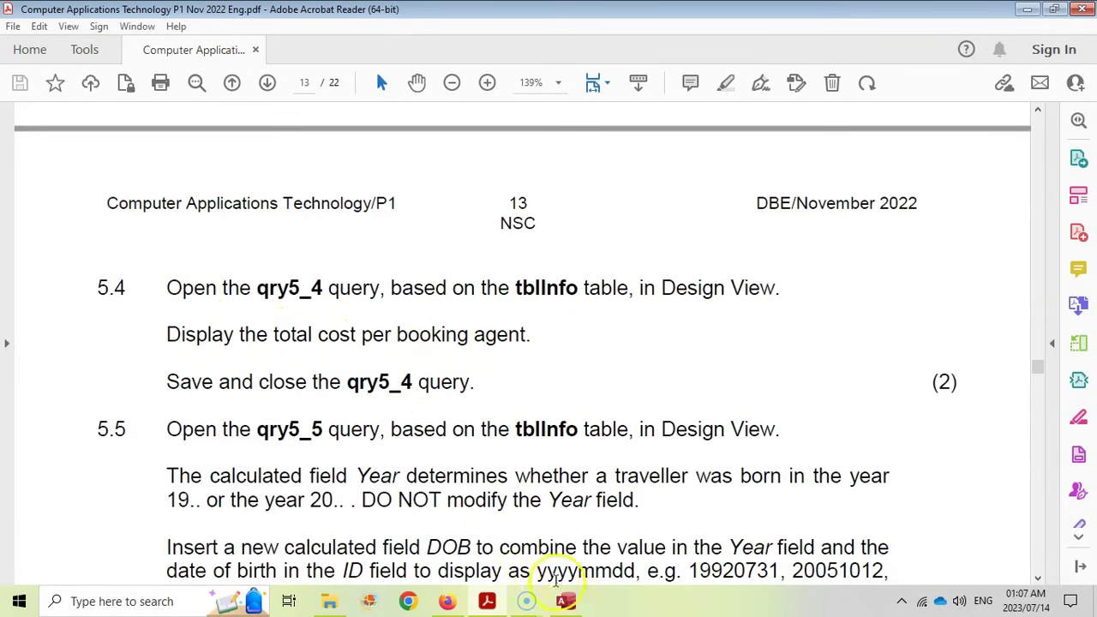
{"action": "left_click", "coordinate": [566, 603]}
{"action": "left_click", "coordinate": [23, 75]}
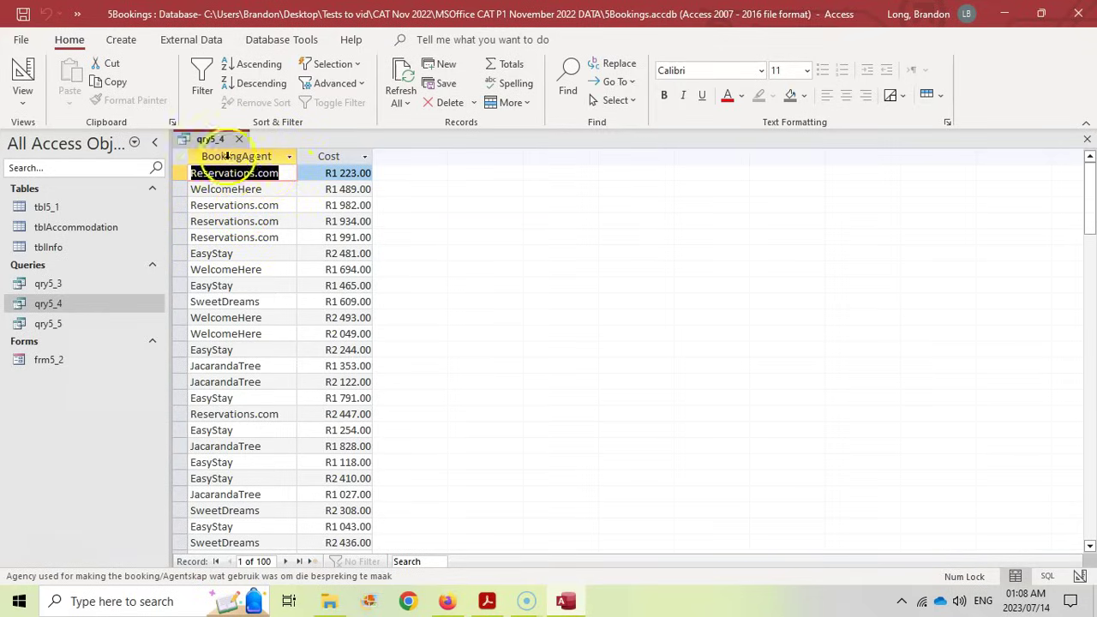
{"action": "left_click", "coordinate": [22, 77]}
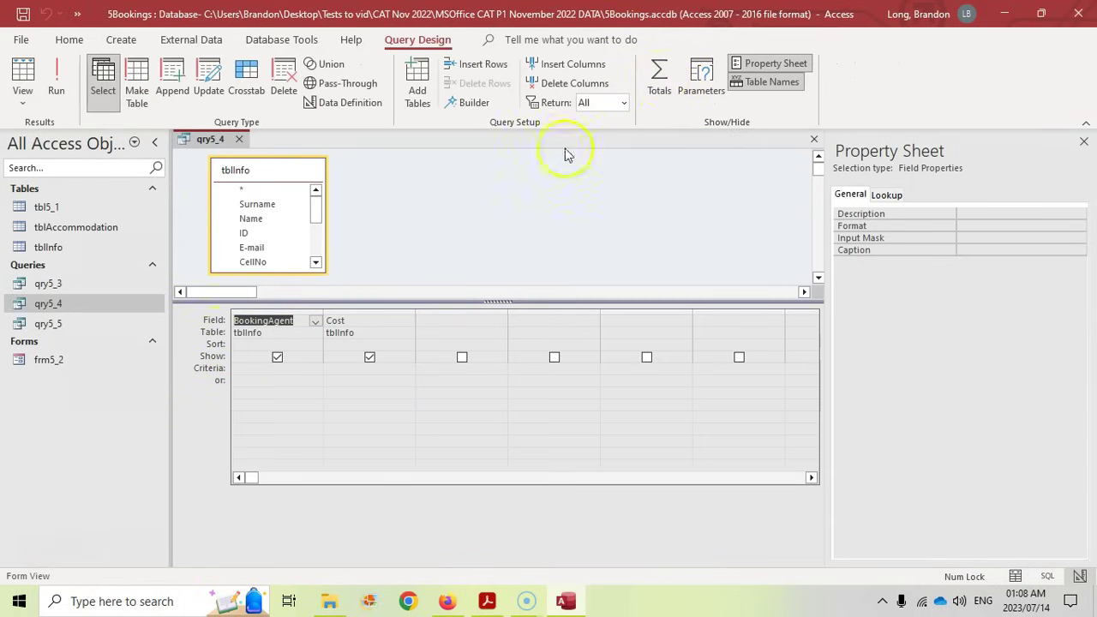
Add totals to qry5_4 with Cost set to Sum per BookingAgent, check the records and close the query
{"action": "left_click", "coordinate": [658, 79]}
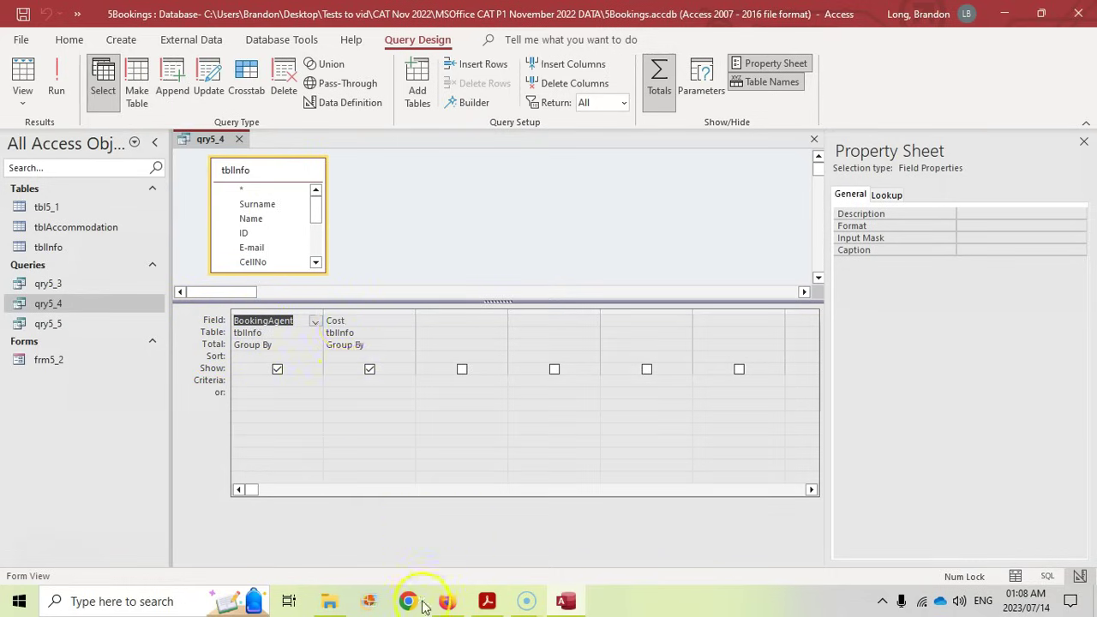
{"action": "left_click", "coordinate": [487, 601]}
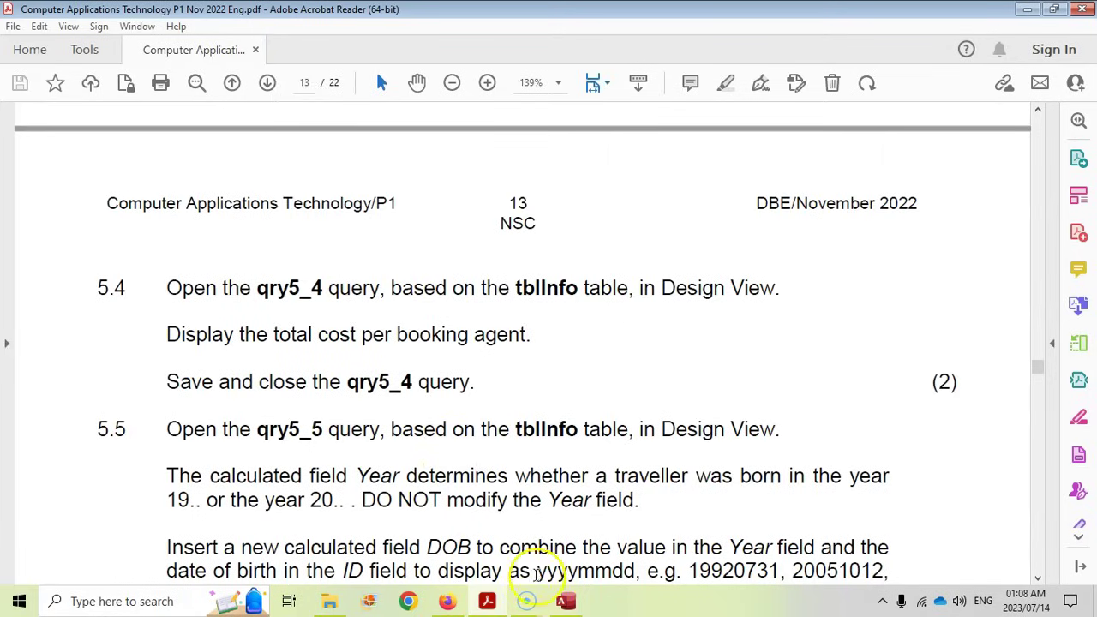
{"action": "left_click", "coordinate": [585, 604]}
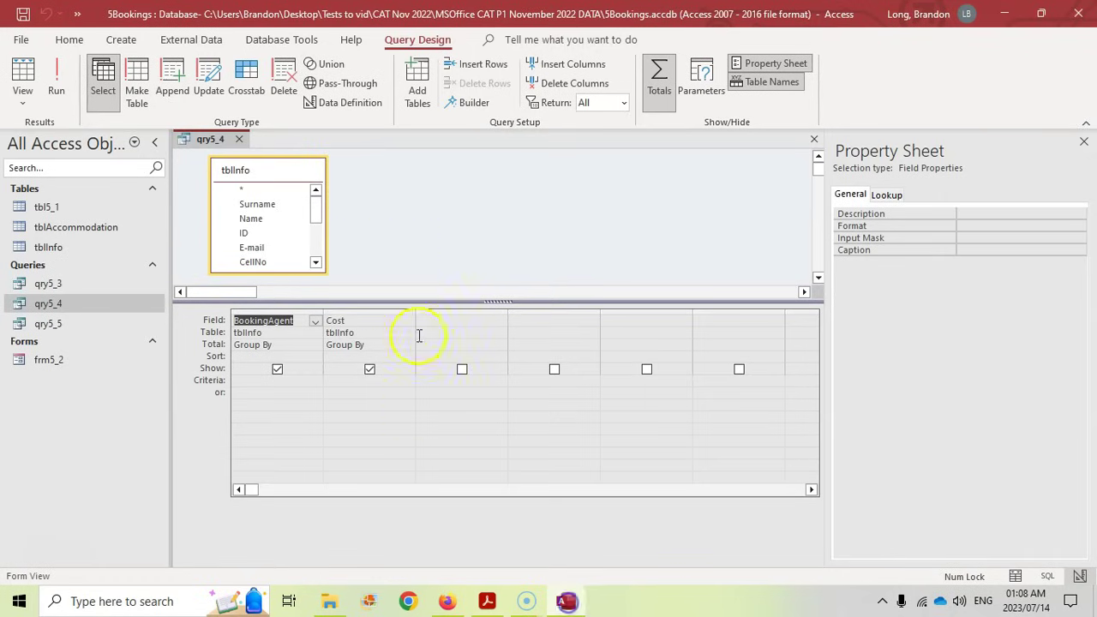
{"action": "left_click", "coordinate": [377, 344]}
{"action": "left_click", "coordinate": [409, 346]}
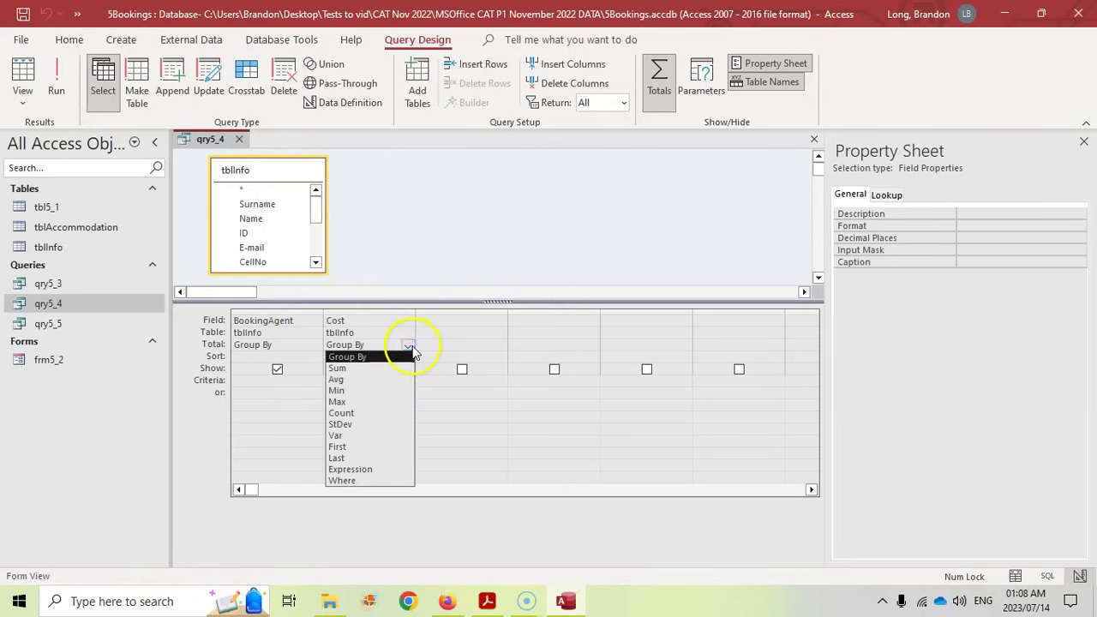
{"action": "left_click", "coordinate": [356, 369]}
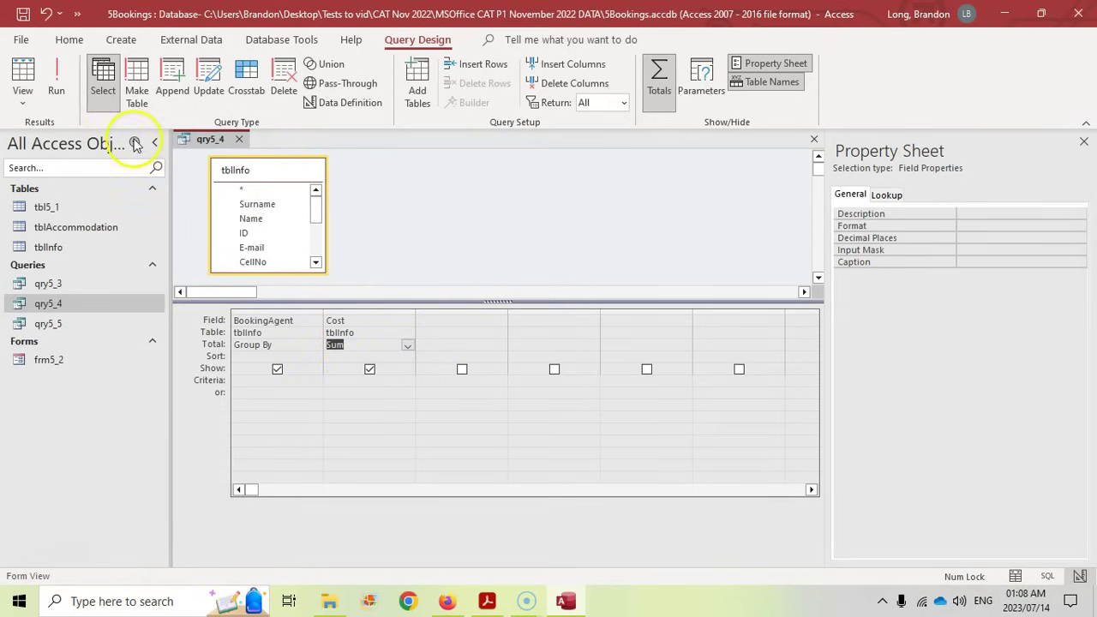
{"action": "left_click", "coordinate": [23, 75]}
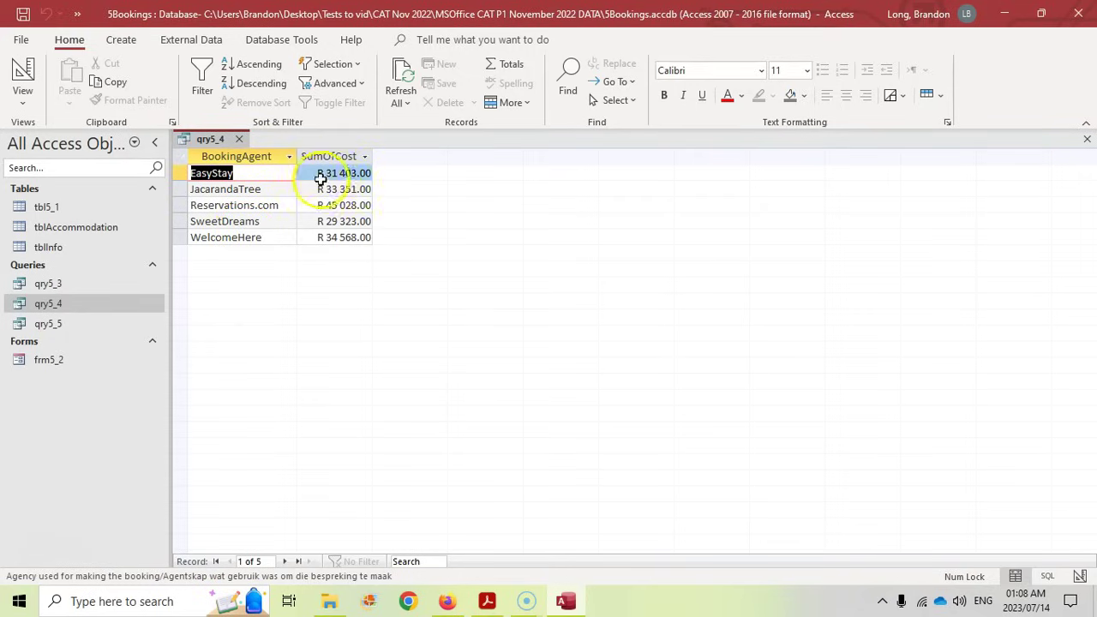
{"action": "left_click", "coordinate": [27, 79]}
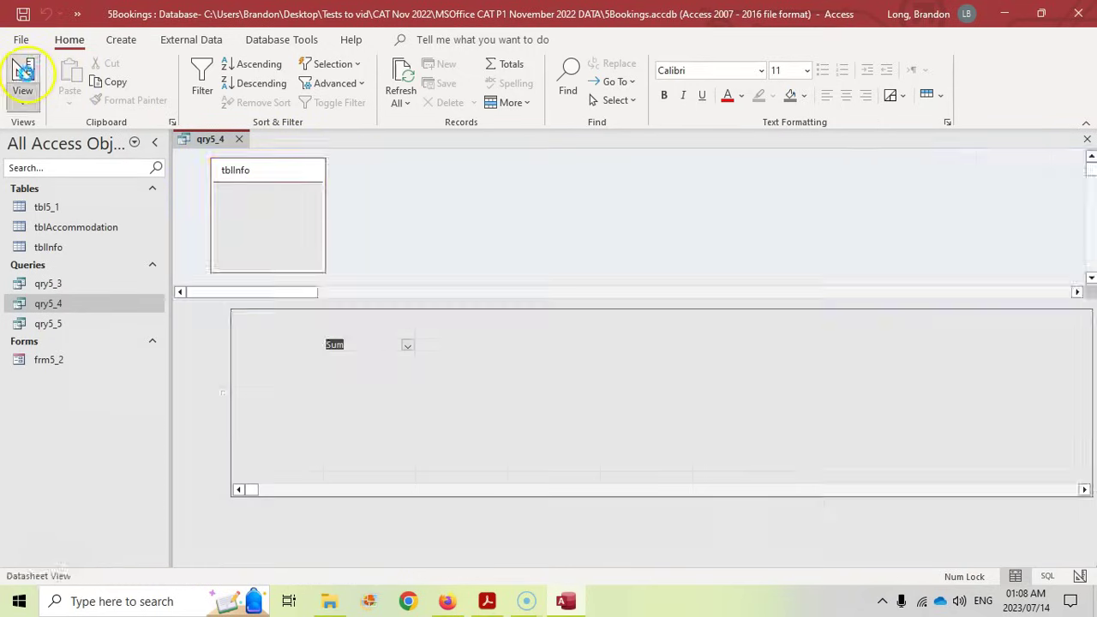
{"action": "left_click", "coordinate": [240, 138]}
Read Question 5.5 in the exam PDF, then open the qry5_5 query in Access in Design View
{"action": "key", "text": "alt+Tab"}
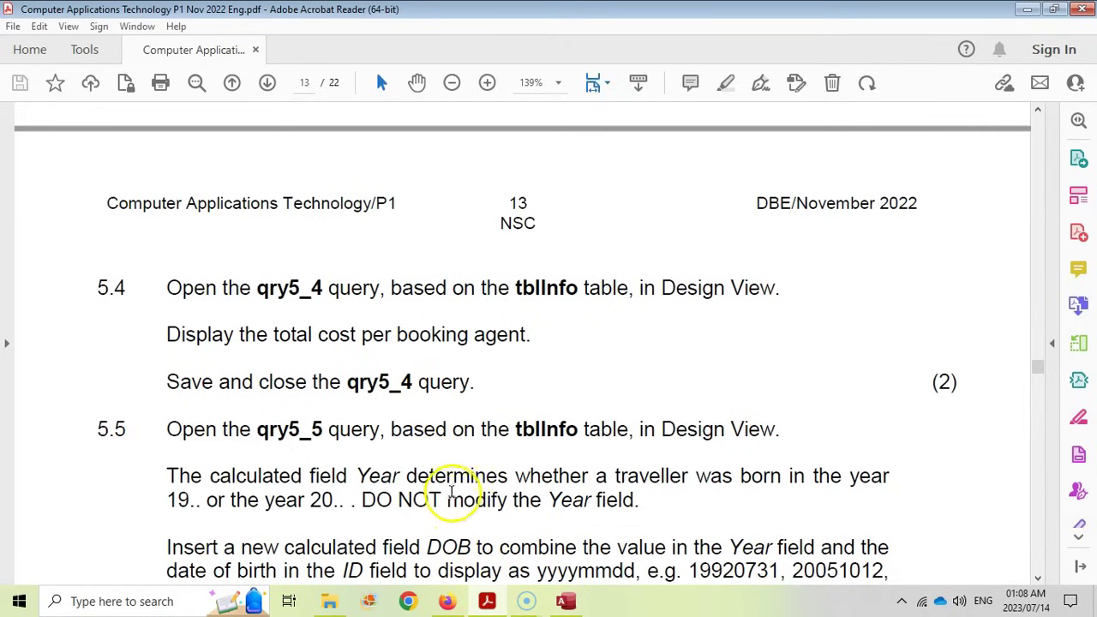
{"action": "scroll", "coordinate": [449, 486], "scroll_direction": "down", "scroll_amount": 3}
{"action": "scroll", "coordinate": [450, 486], "scroll_direction": "down", "scroll_amount": 2}
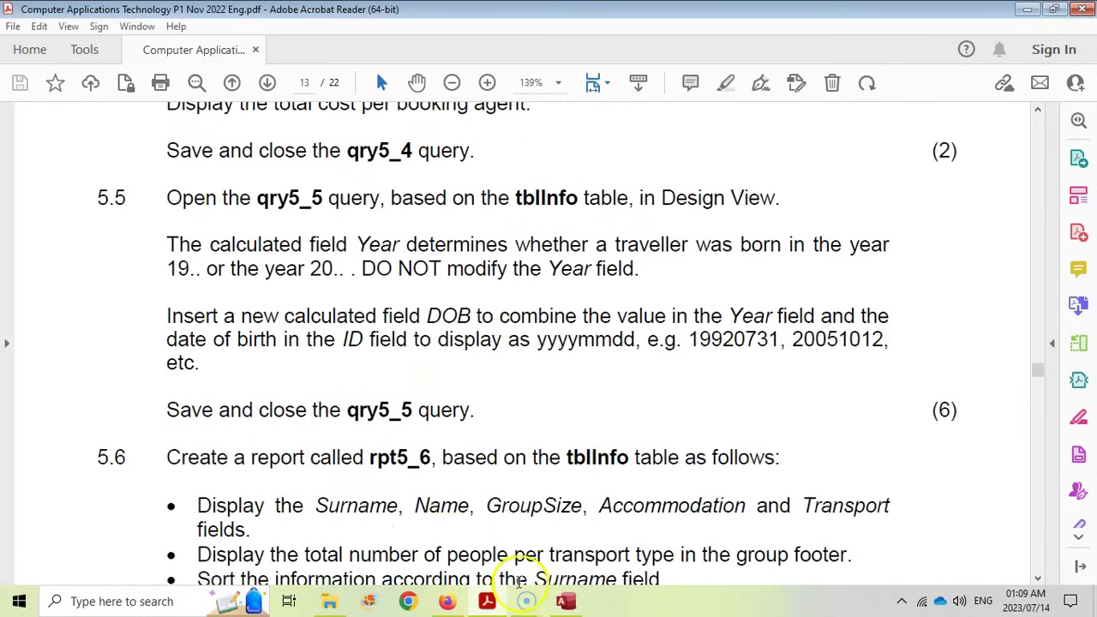
{"action": "left_click", "coordinate": [564, 601]}
{"action": "left_click", "coordinate": [61, 325]}
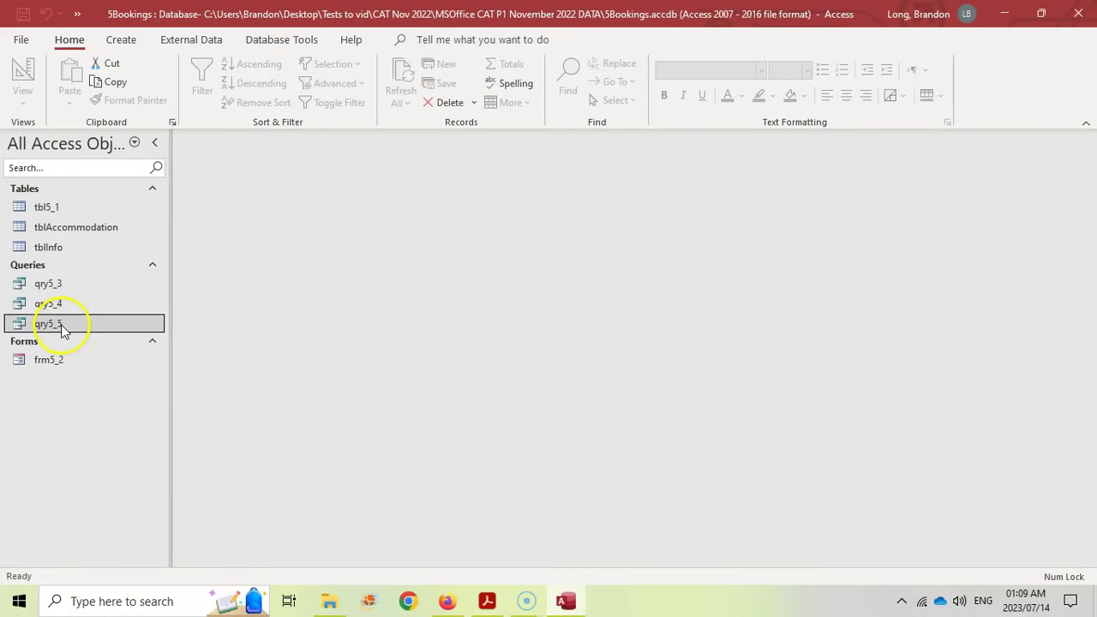
{"action": "double_click", "coordinate": [62, 326]}
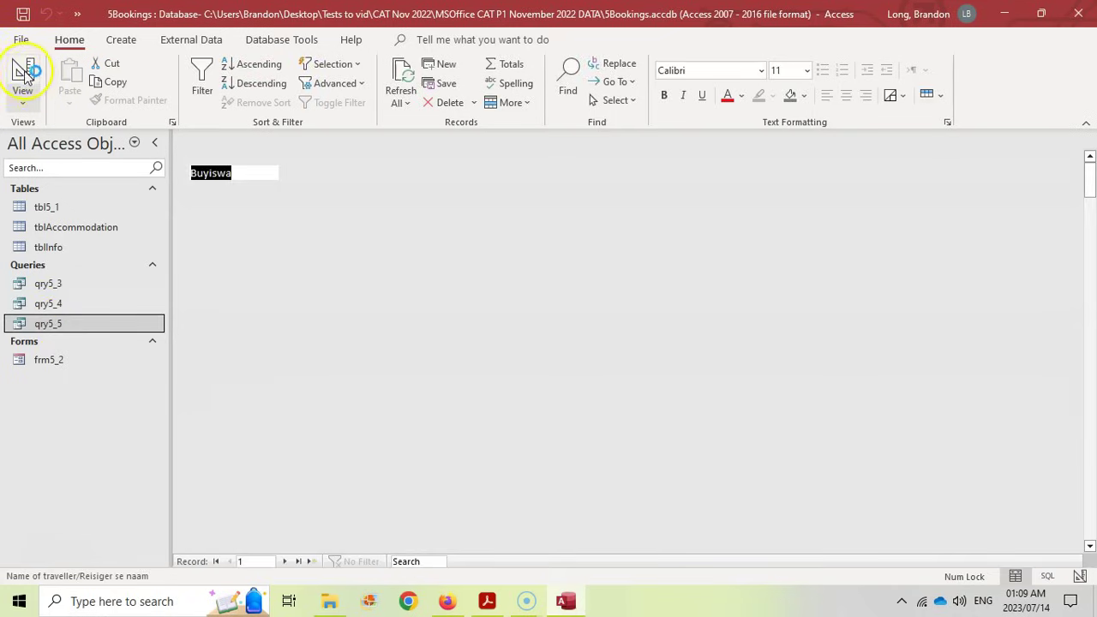
Study the Question 5.5 requirements in the exam PDF for the DOB field's yyyymmdd format and the Year and ID fields
{"action": "key", "text": "alt+Tab"}
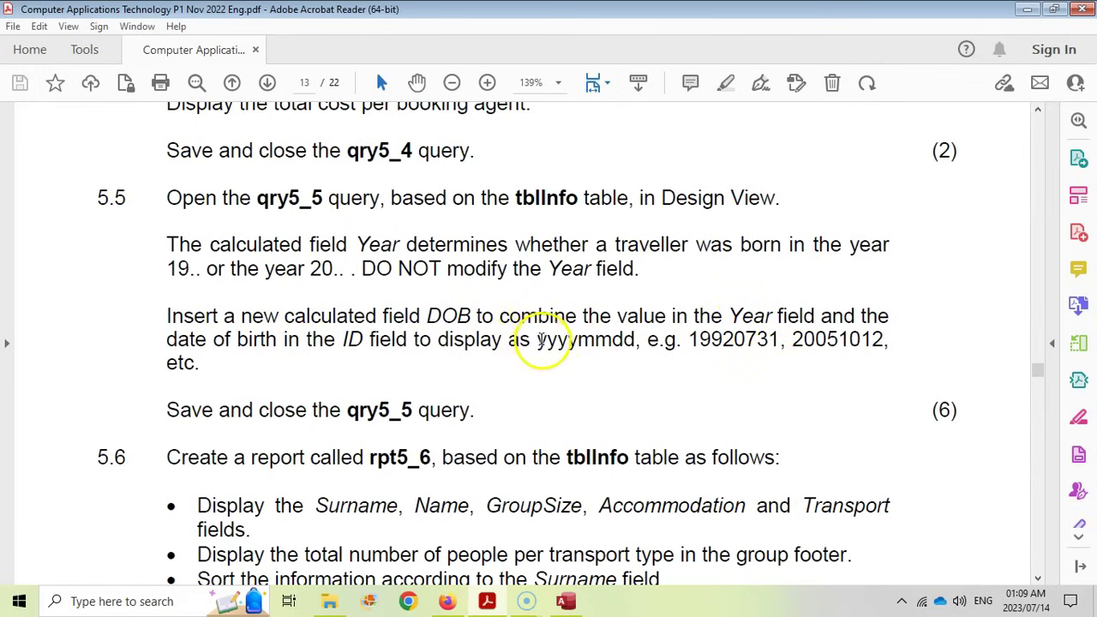
{"action": "left_click_drag", "start_coordinate": [543, 339], "coordinate": [631, 339]}
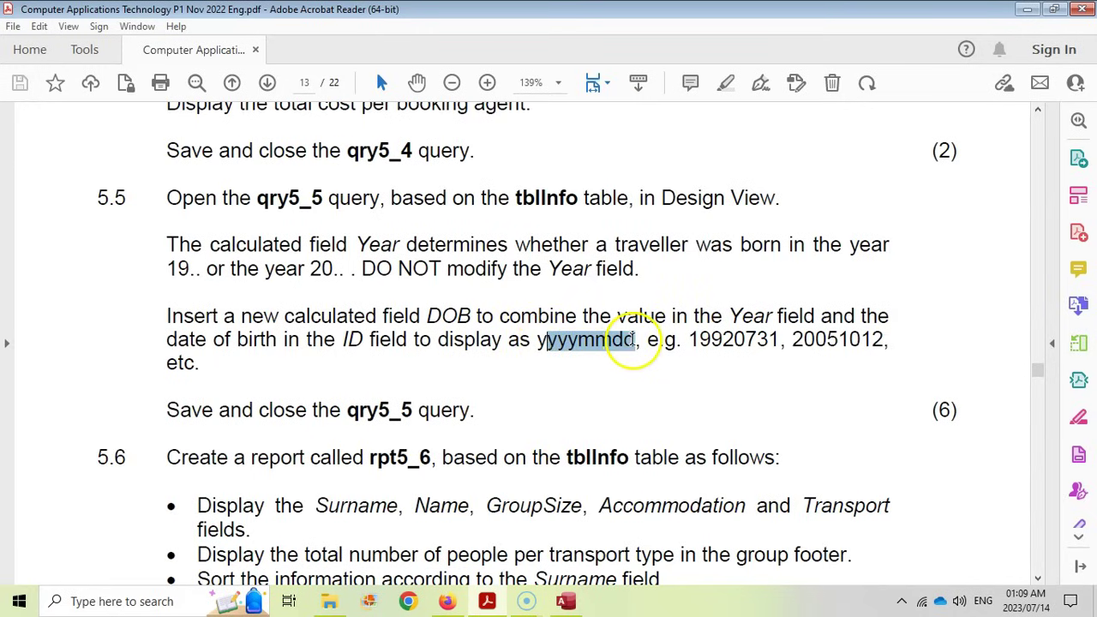
{"action": "left_click_drag", "start_coordinate": [698, 340], "coordinate": [711, 339]}
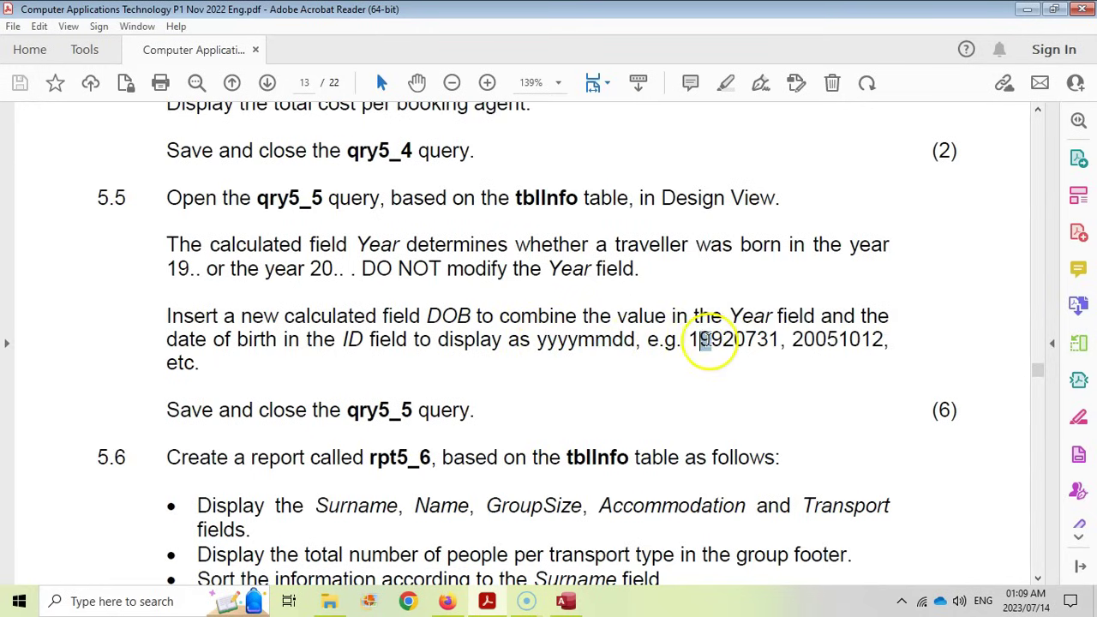
{"action": "left_click", "coordinate": [572, 264]}
{"action": "double_click", "coordinate": [571, 268]}
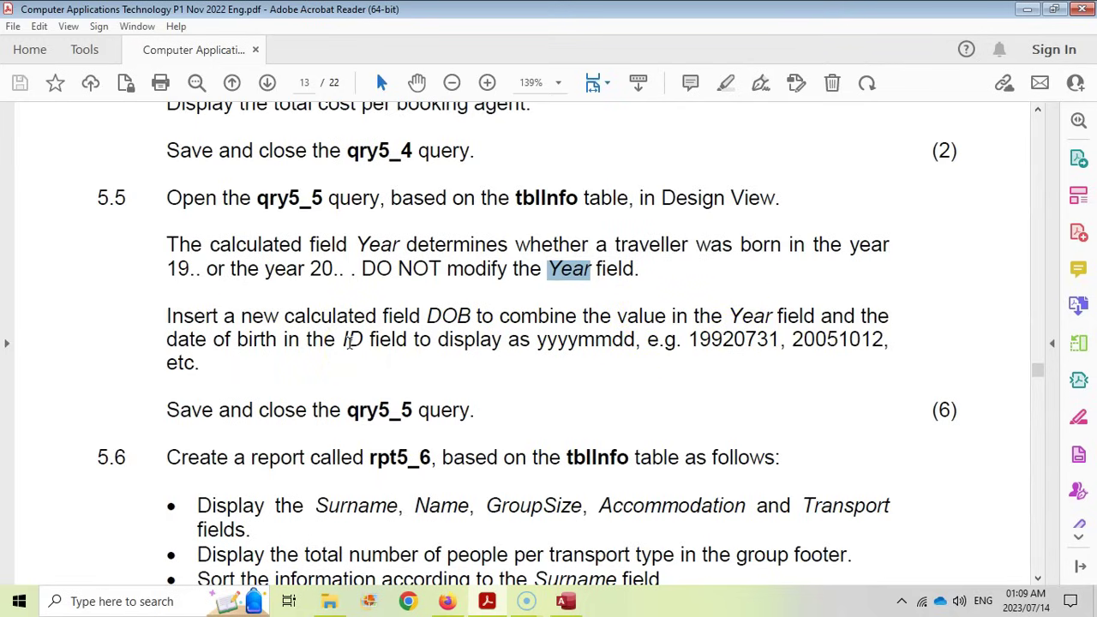
Examine the ID and Year values in the qry5_5 records in Access and return to Design View
{"action": "left_click", "coordinate": [567, 603]}
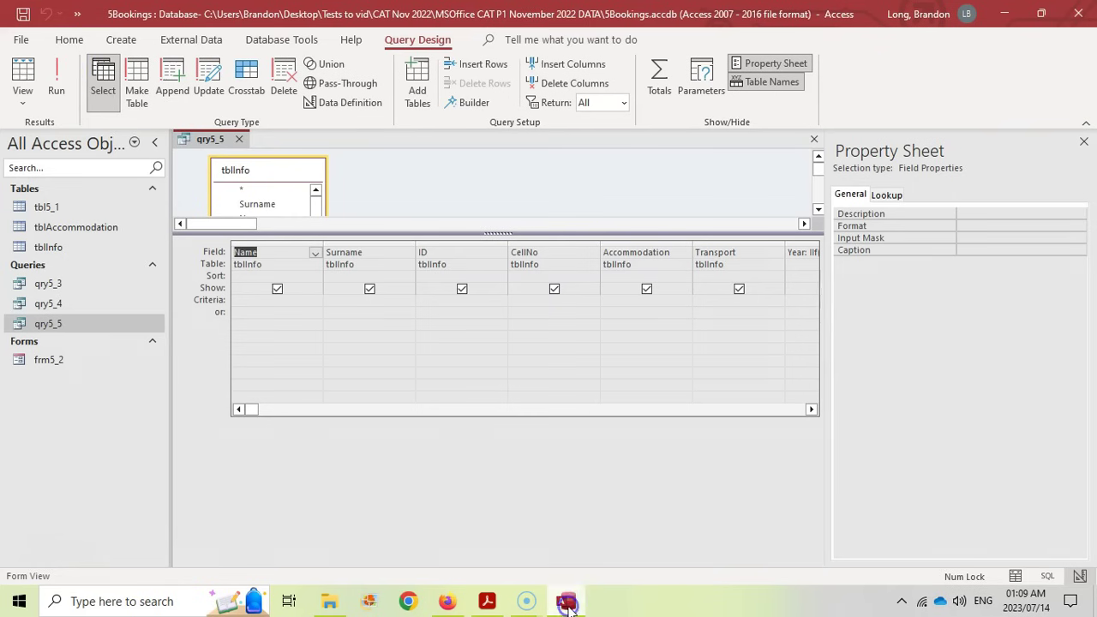
{"action": "left_click", "coordinate": [56, 79]}
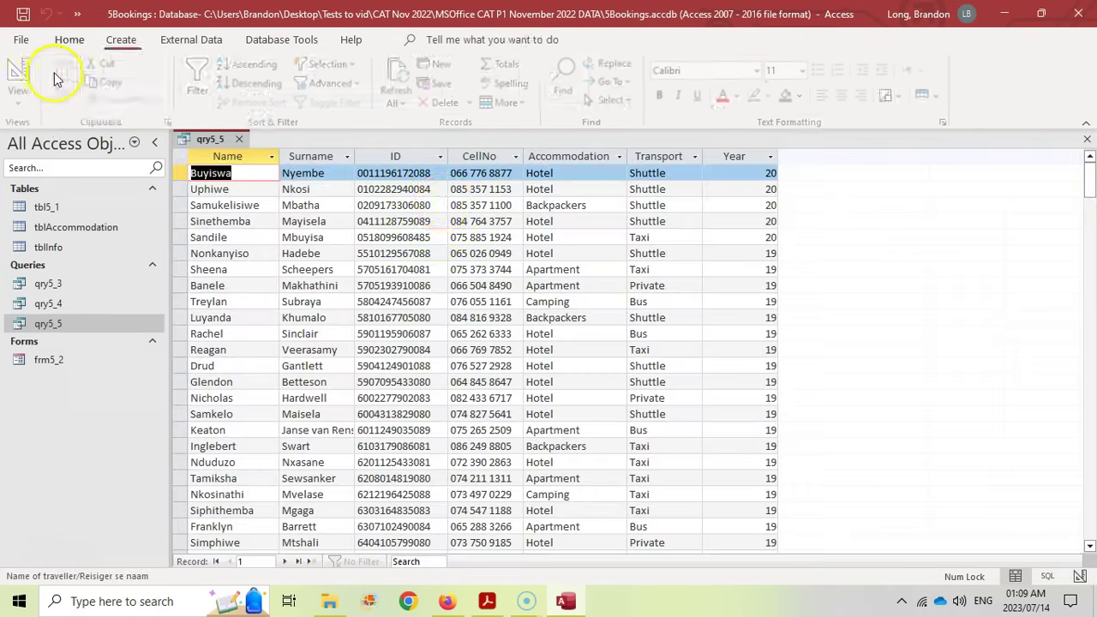
{"action": "left_click", "coordinate": [364, 174]}
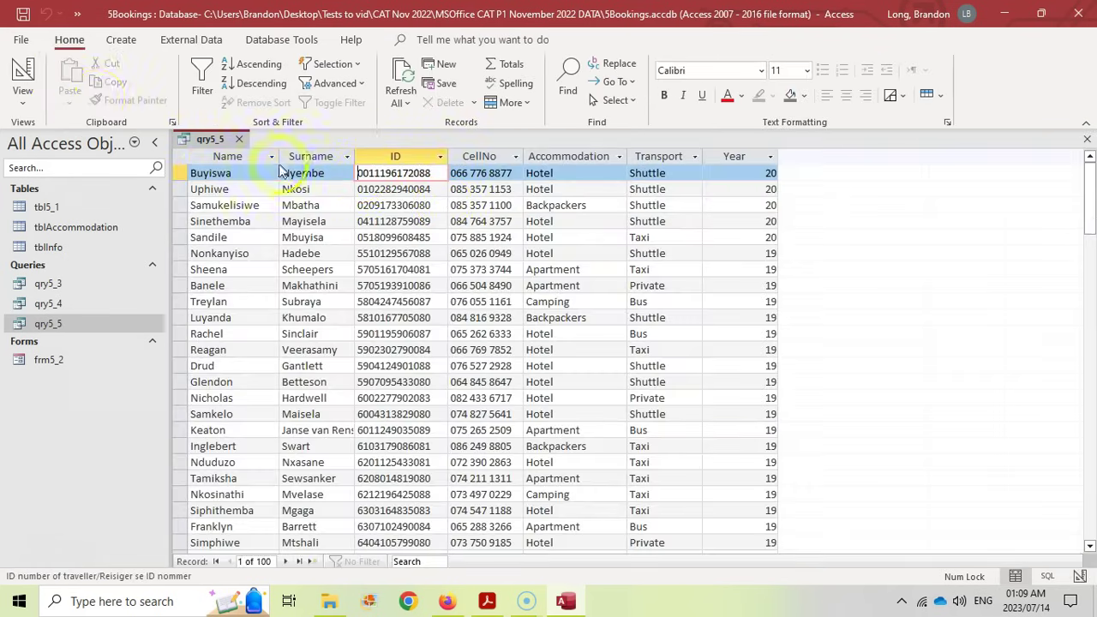
{"action": "left_click", "coordinate": [25, 74]}
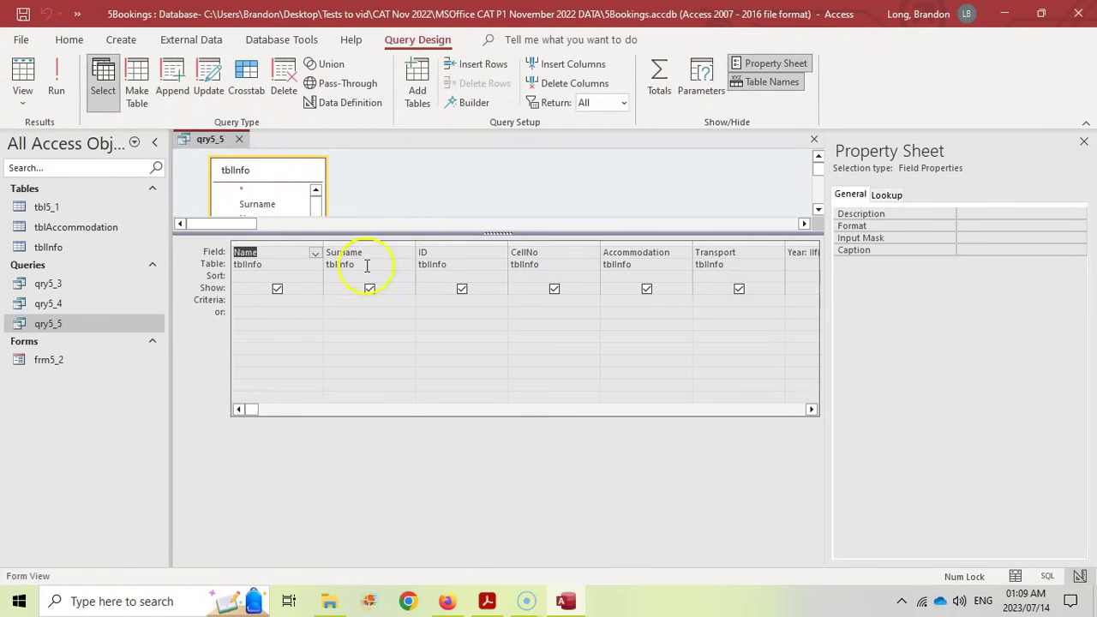
{"action": "left_click", "coordinate": [56, 85]}
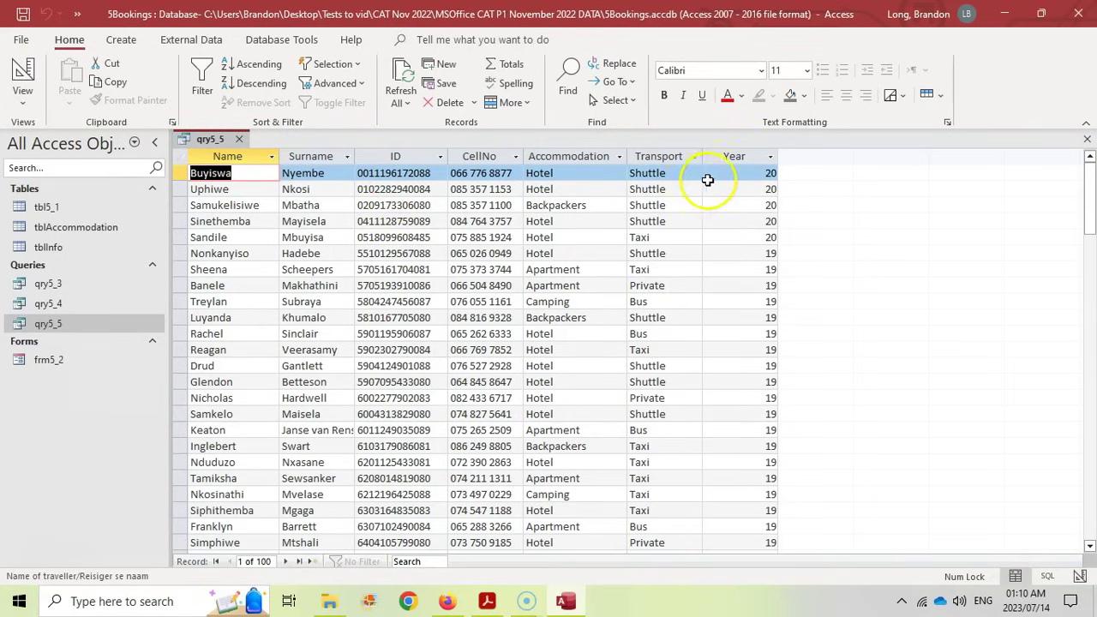
{"action": "left_click", "coordinate": [771, 174]}
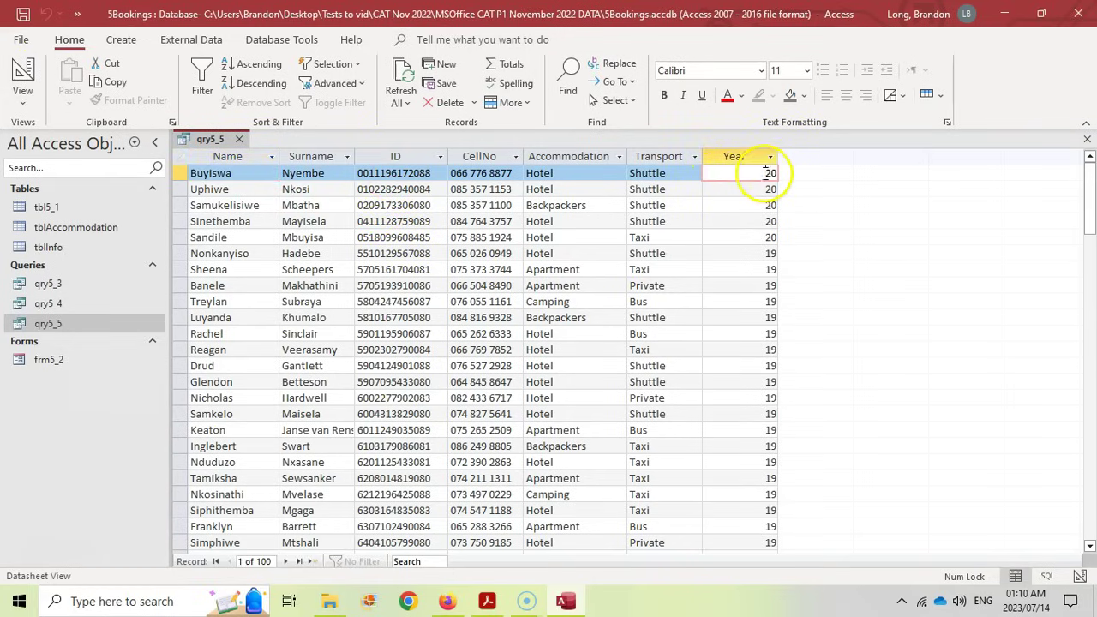
{"action": "left_click", "coordinate": [21, 72]}
Add the calculated field =Year & Left(ID, 6) in the empty column after Year in qry5_5 and display the records
{"action": "left_click", "coordinate": [811, 409]}
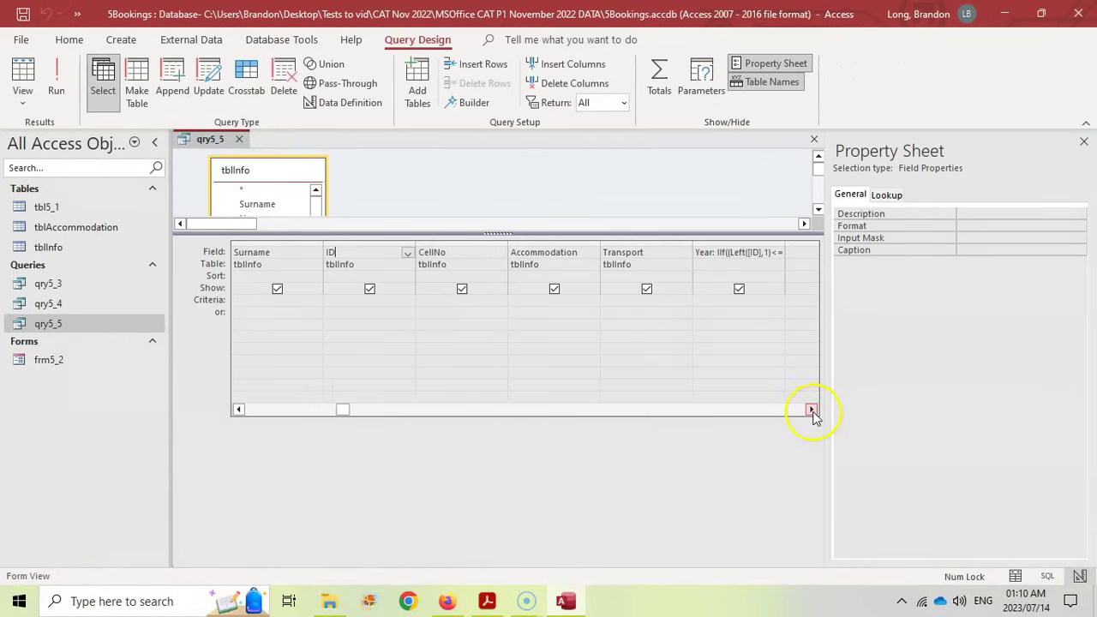
{"action": "left_click", "coordinate": [811, 410]}
{"action": "left_click", "coordinate": [713, 254]}
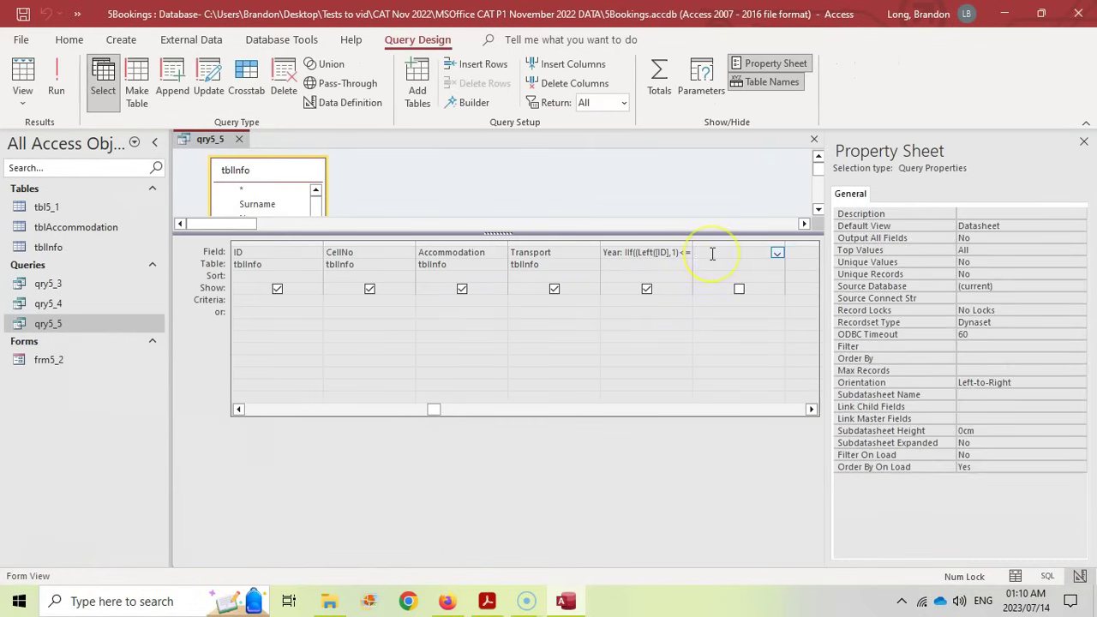
{"action": "type", "text": "yyyy/dd"}
{"action": "left_click", "coordinate": [265, 250]}
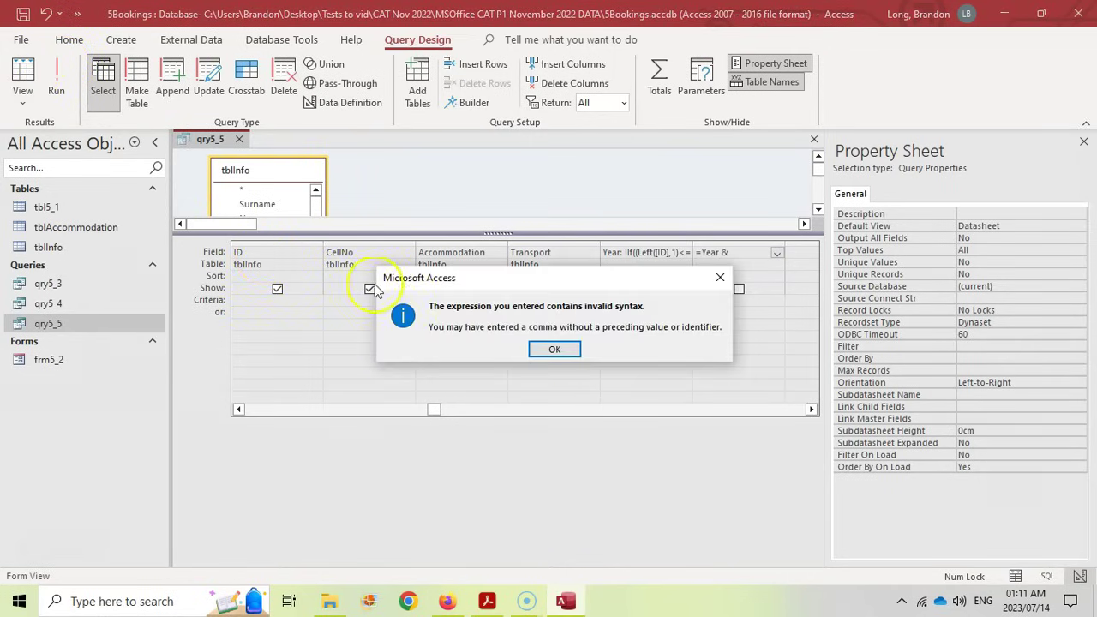
{"action": "left_click", "coordinate": [556, 348]}
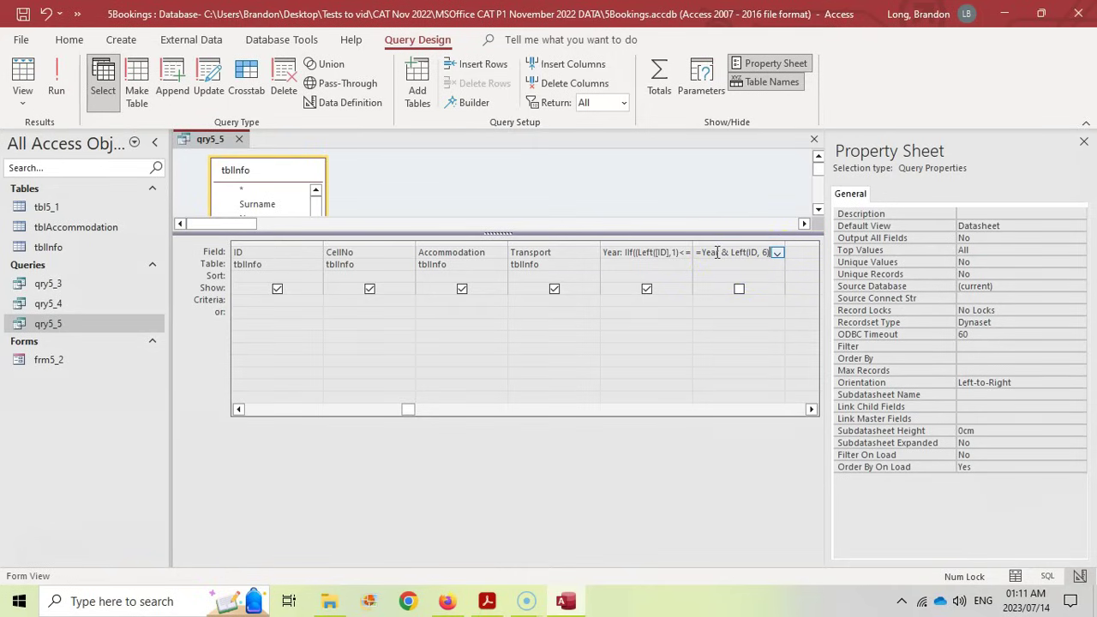
{"action": "left_click", "coordinate": [22, 76]}
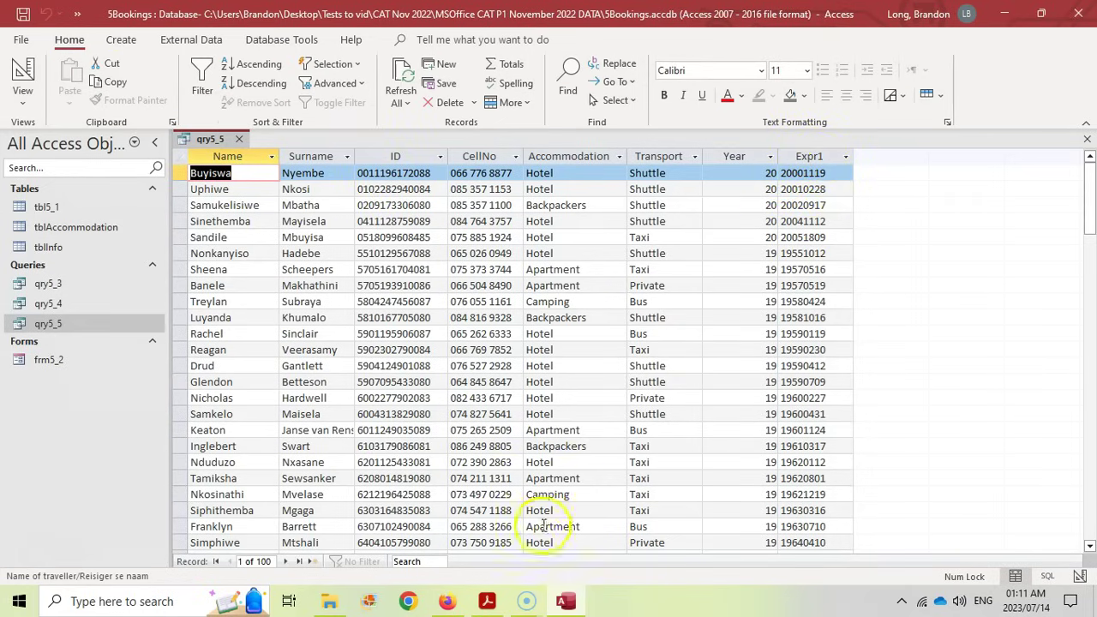
Check the required field name in the exam PDF, rename Expr1 in qry5_5 to DOB in Access, and display the records
{"action": "left_click", "coordinate": [488, 600]}
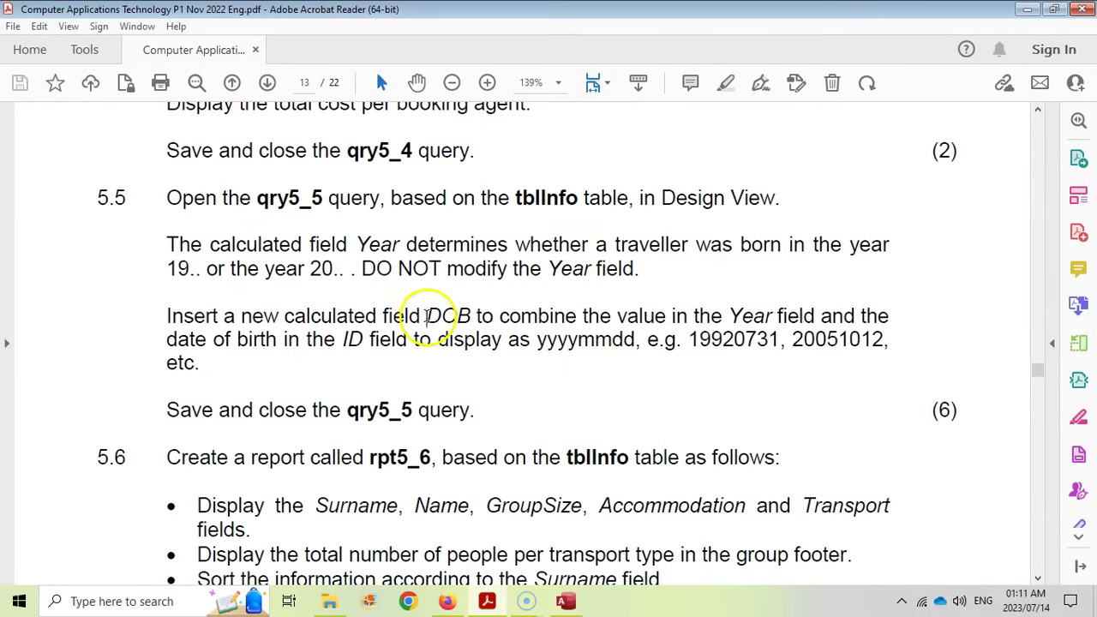
{"action": "left_click_drag", "start_coordinate": [426, 316], "coordinate": [473, 318]}
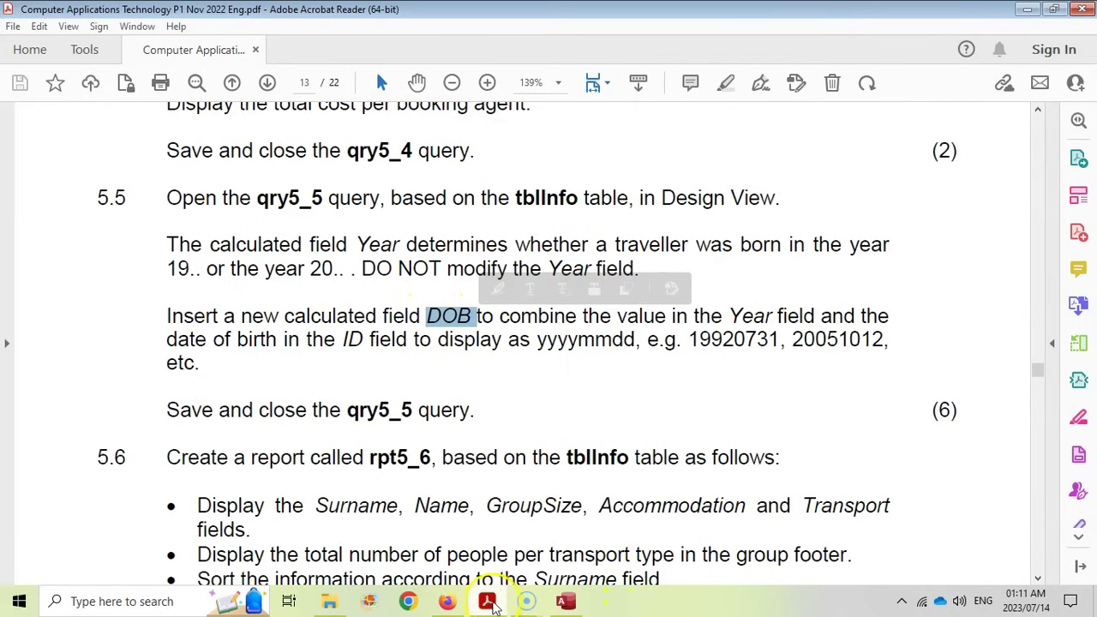
{"action": "left_click", "coordinate": [564, 601]}
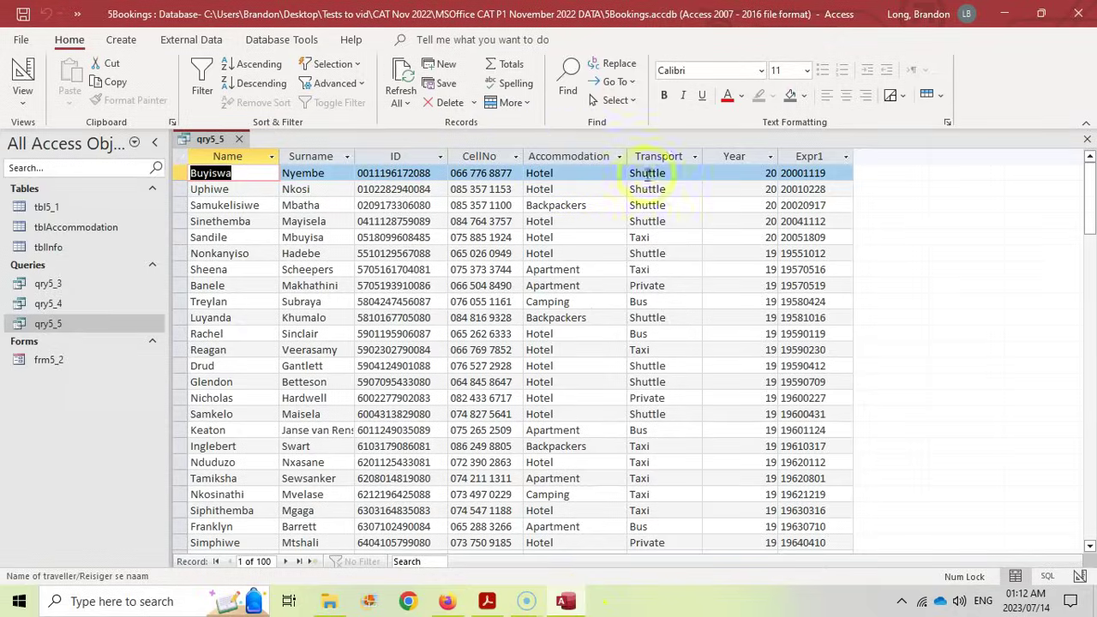
{"action": "left_click", "coordinate": [23, 77]}
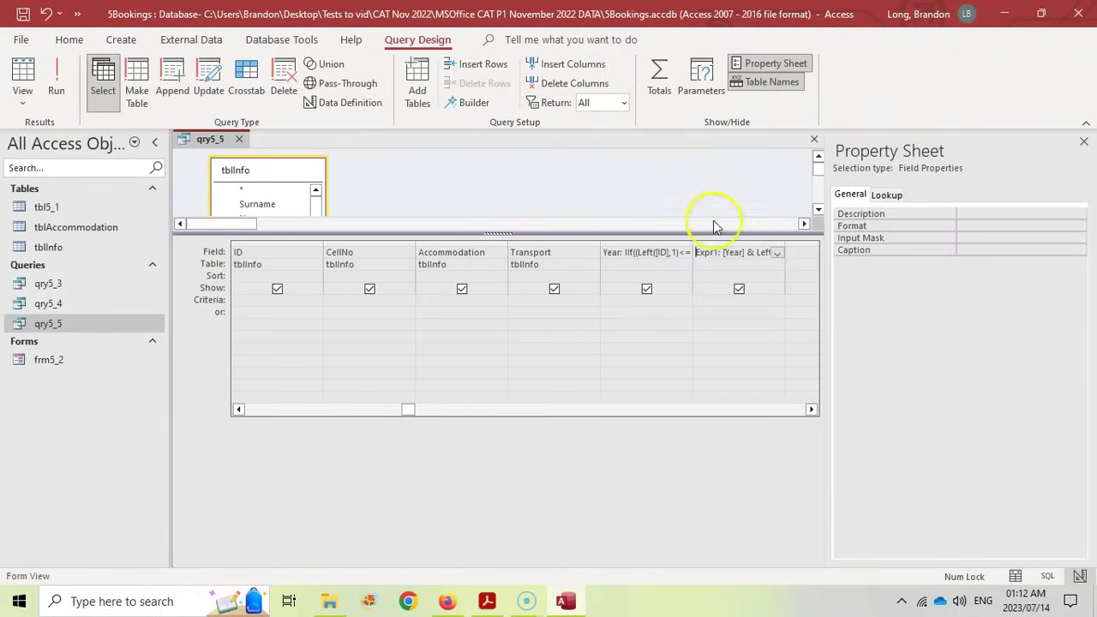
{"action": "left_click_drag", "start_coordinate": [696, 253], "coordinate": [720, 253]}
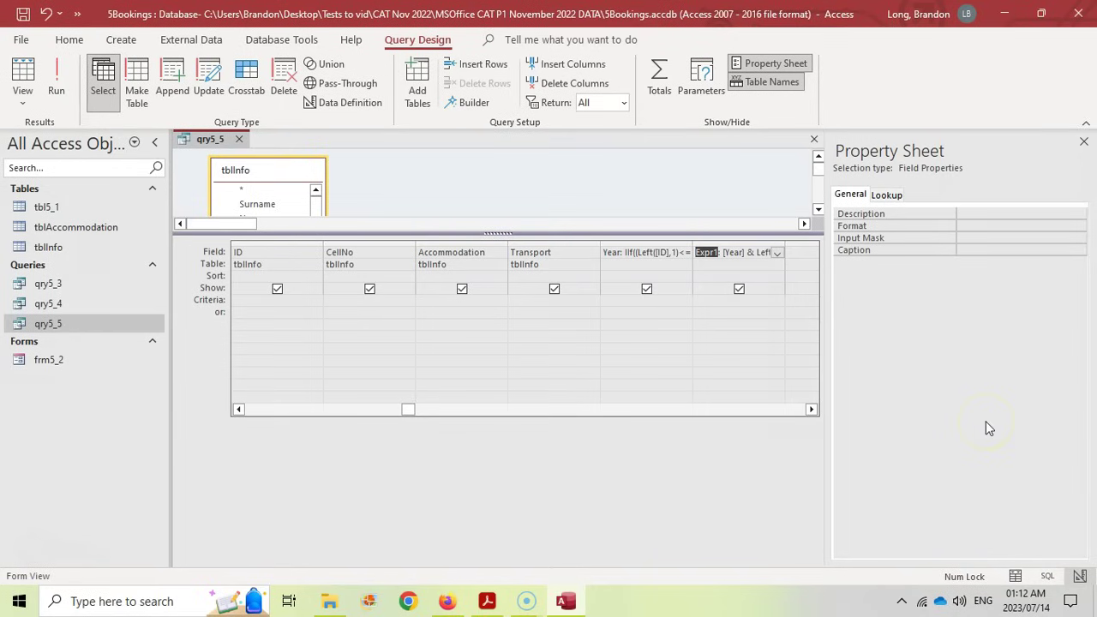
{"action": "type", "text": "DOB"}
{"action": "left_click", "coordinate": [23, 78]}
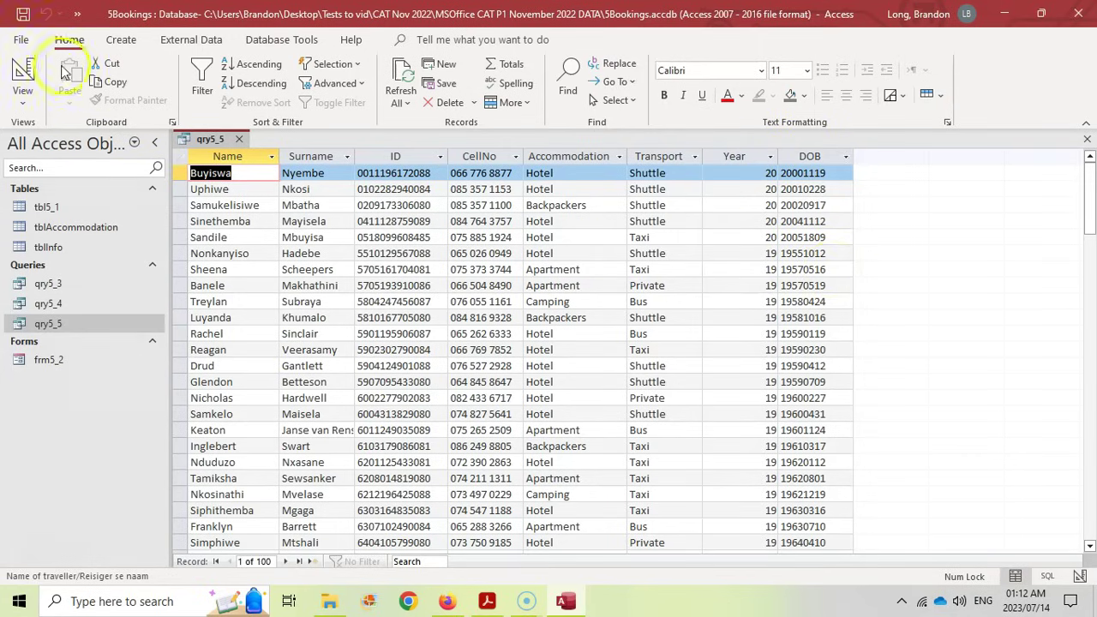
Save the qry5_5 query, check the Question 5.5 closing instruction in the exam PDF, and close the query in Access
{"action": "left_click", "coordinate": [24, 15]}
{"action": "left_click", "coordinate": [565, 601]}
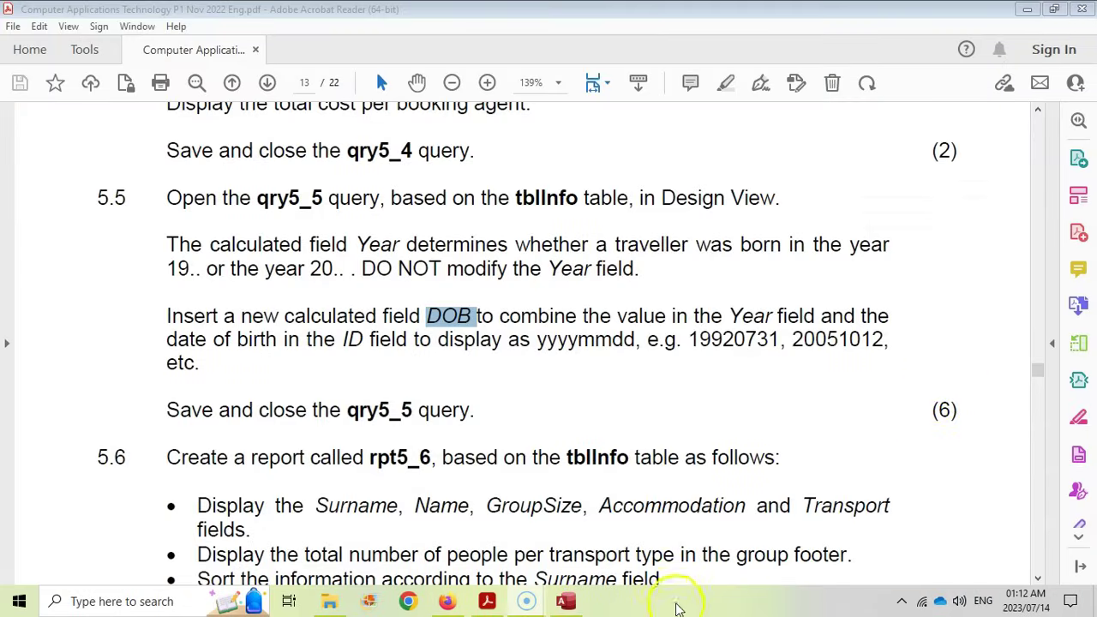
{"action": "scroll", "coordinate": [583, 480], "scroll_direction": "down", "scroll_amount": 3}
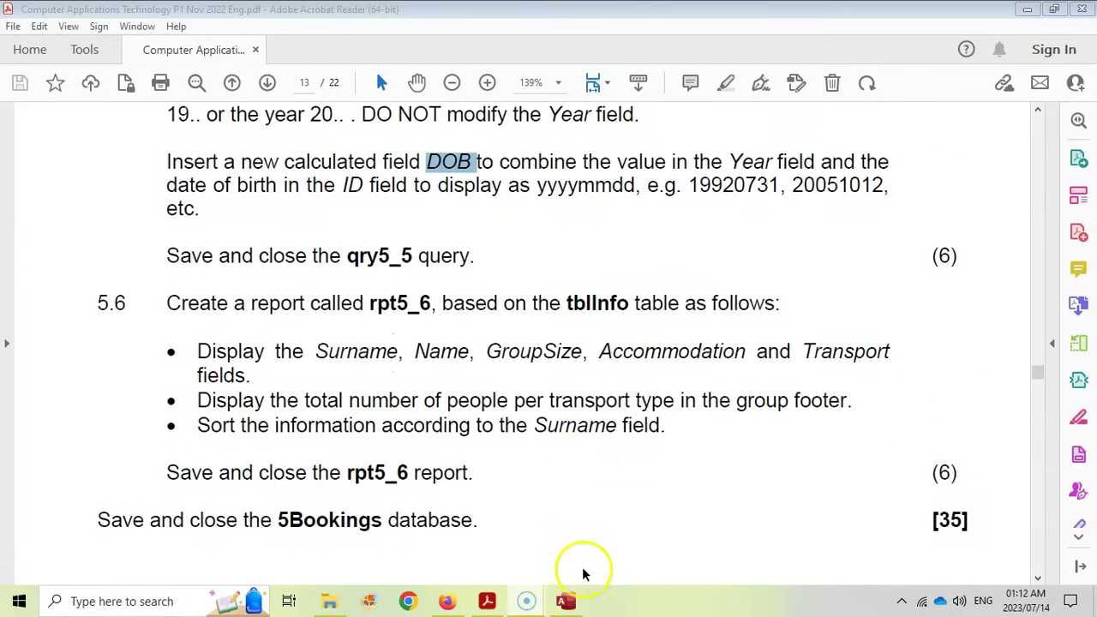
{"action": "left_click", "coordinate": [565, 601]}
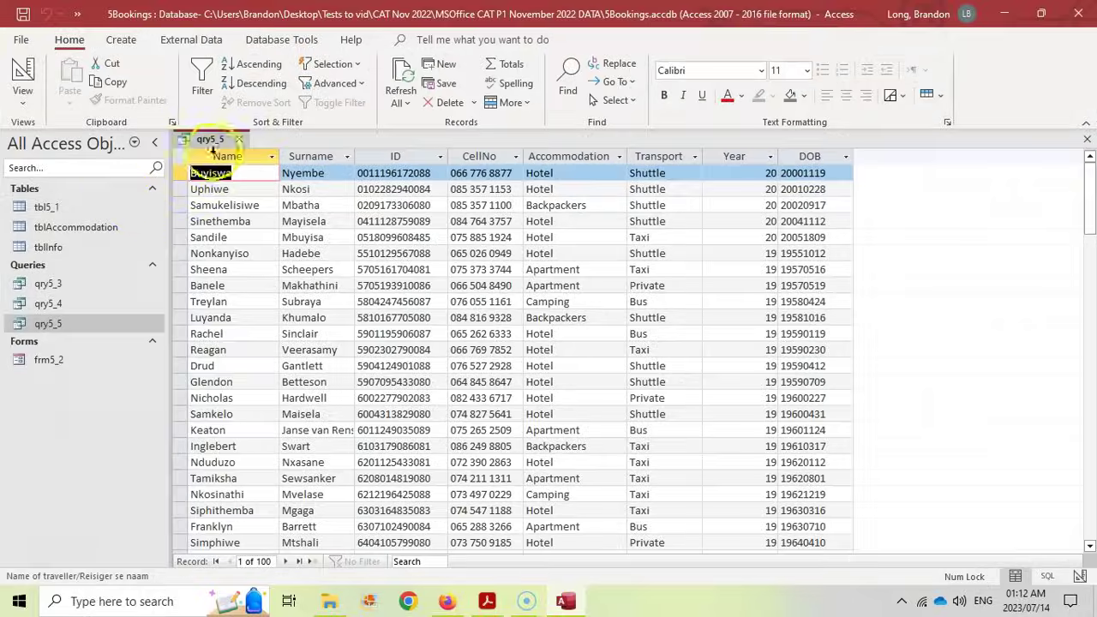
{"action": "left_click", "coordinate": [240, 139]}
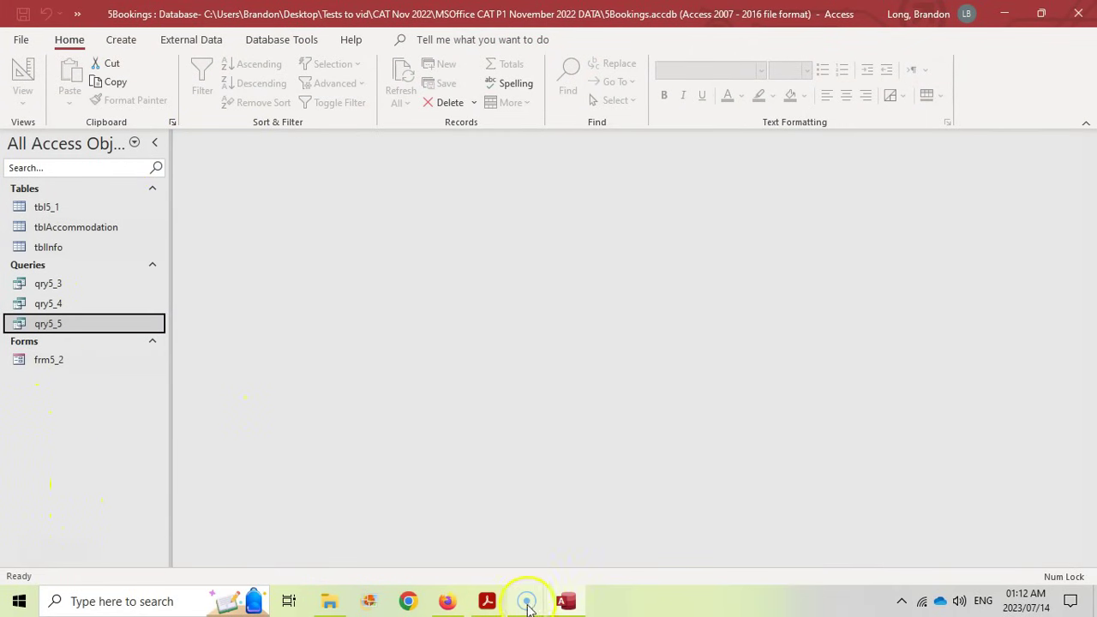
Read the Question 5.6 report requirements in the exam PDF, noting the source table tblInfo
{"action": "left_click", "coordinate": [487, 601]}
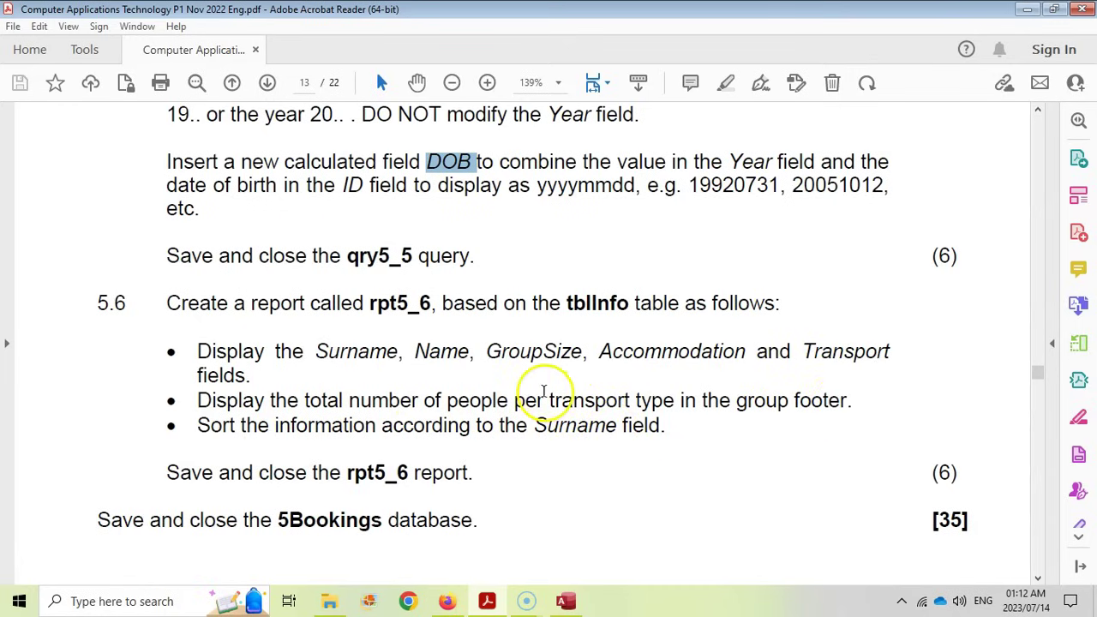
{"action": "left_click", "coordinate": [607, 304]}
{"action": "double_click", "coordinate": [607, 305]}
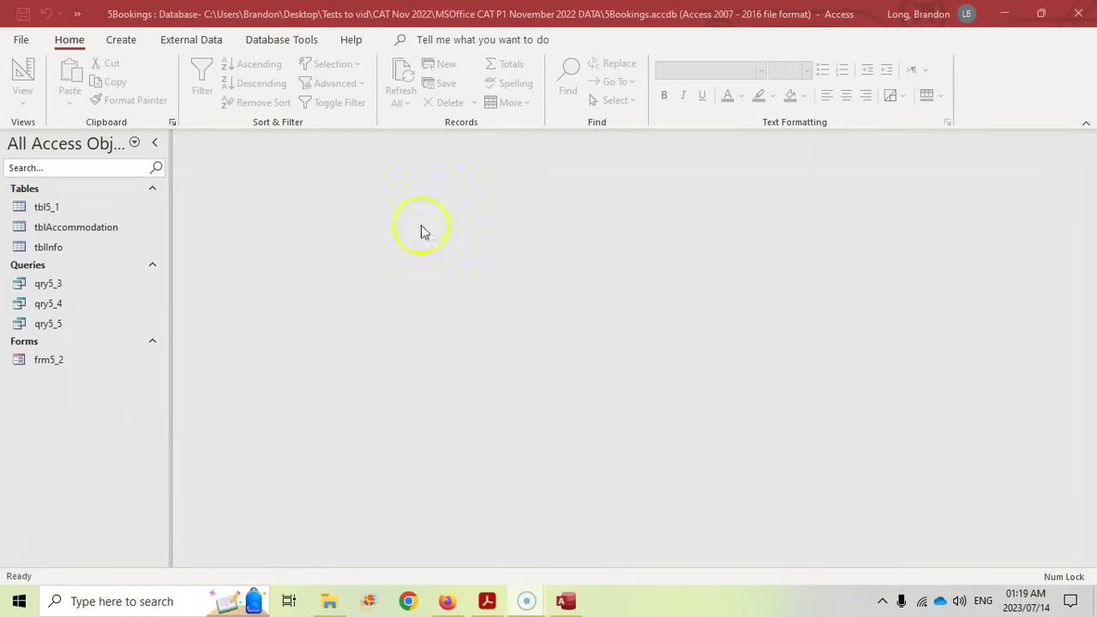
Start a new report with the Report Wizard in Access, using the tblInfo table as its source
{"action": "left_click", "coordinate": [133, 47]}
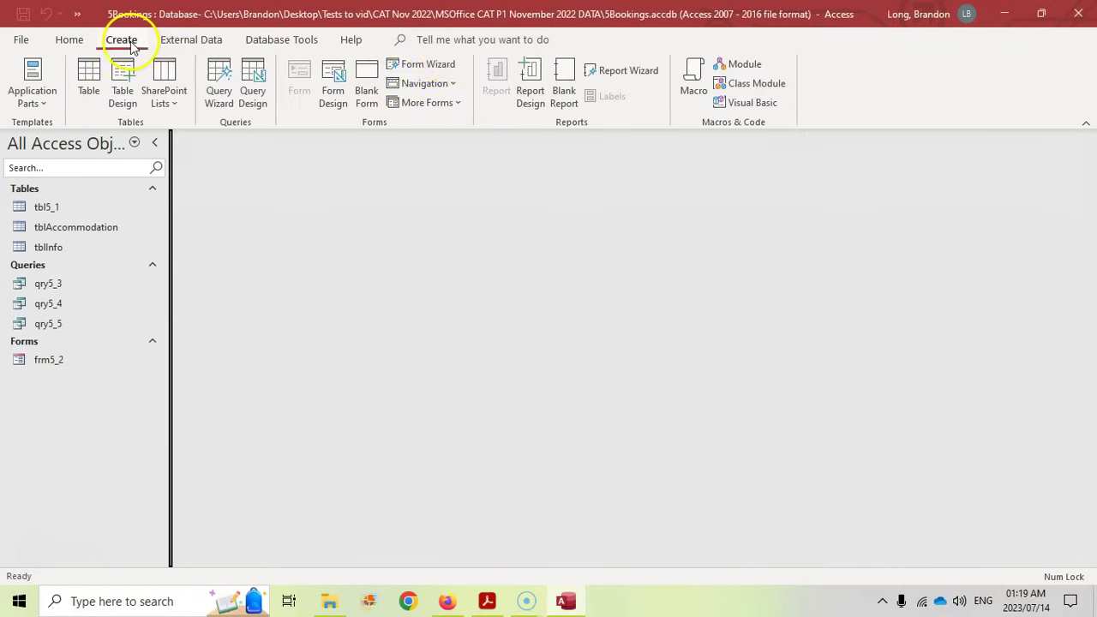
{"action": "left_click", "coordinate": [632, 75]}
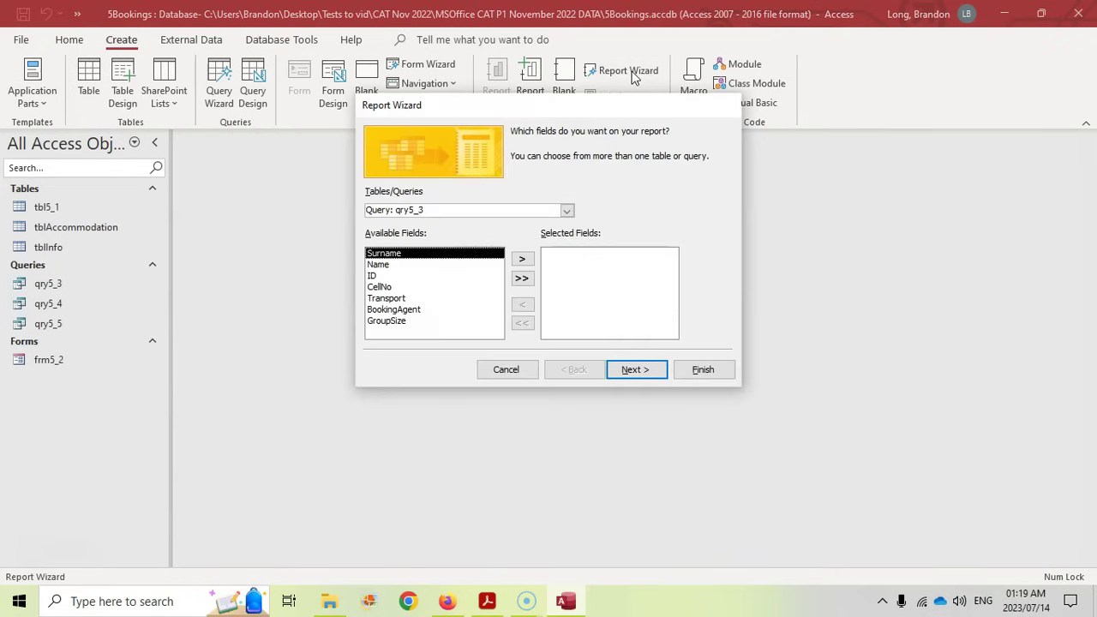
{"action": "left_click", "coordinate": [445, 210]}
{"action": "left_click", "coordinate": [566, 211]}
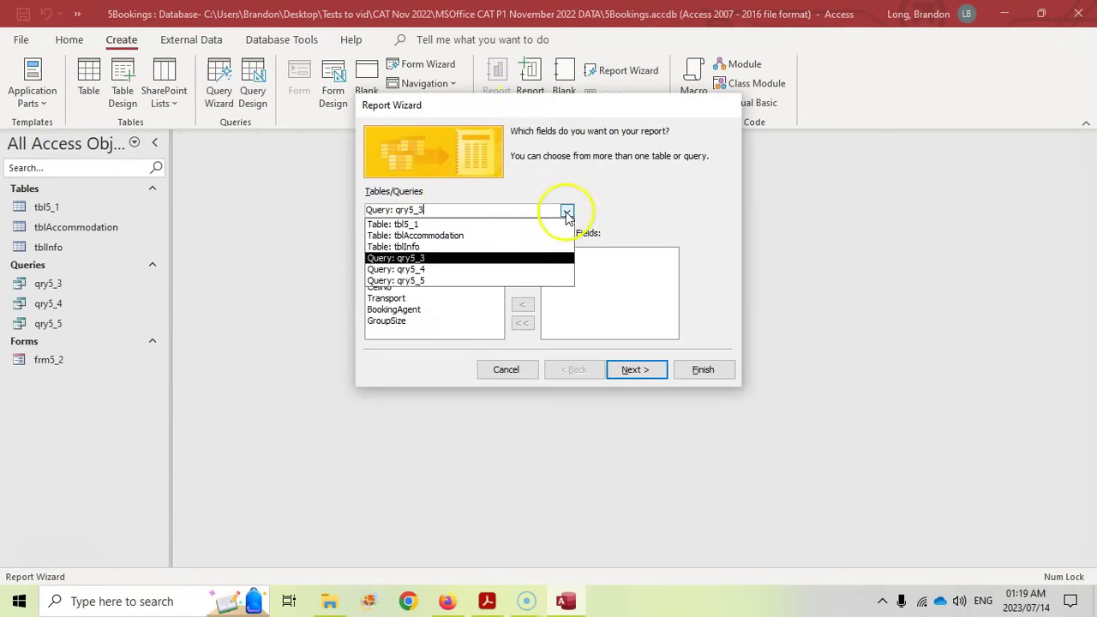
{"action": "left_click", "coordinate": [434, 248]}
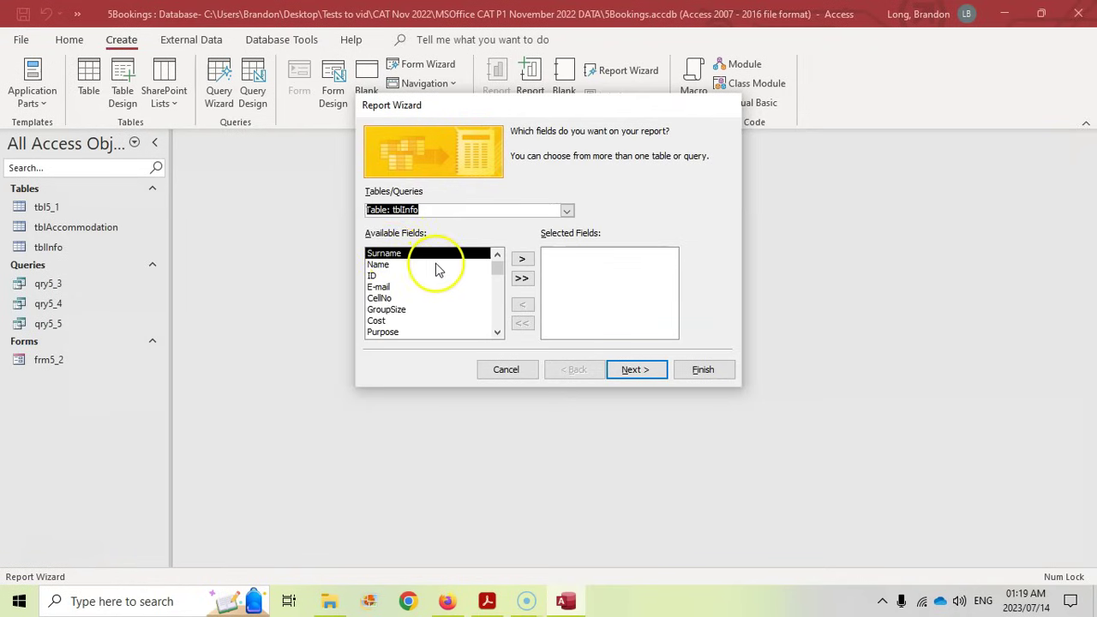
Add the Surname, Name, GroupSize, Accommodation and Transport fields to the report, check them against the exam PDF, and continue to grouping
{"action": "left_click", "coordinate": [522, 261]}
{"action": "left_click", "coordinate": [522, 261]}
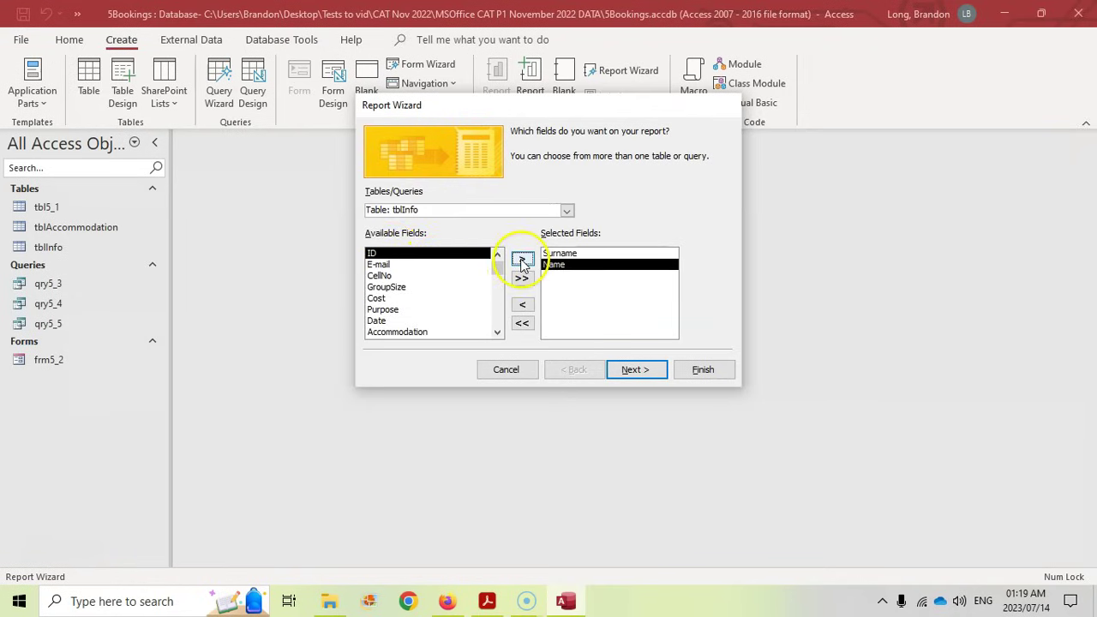
{"action": "left_click", "coordinate": [396, 288]}
{"action": "left_click", "coordinate": [522, 259]}
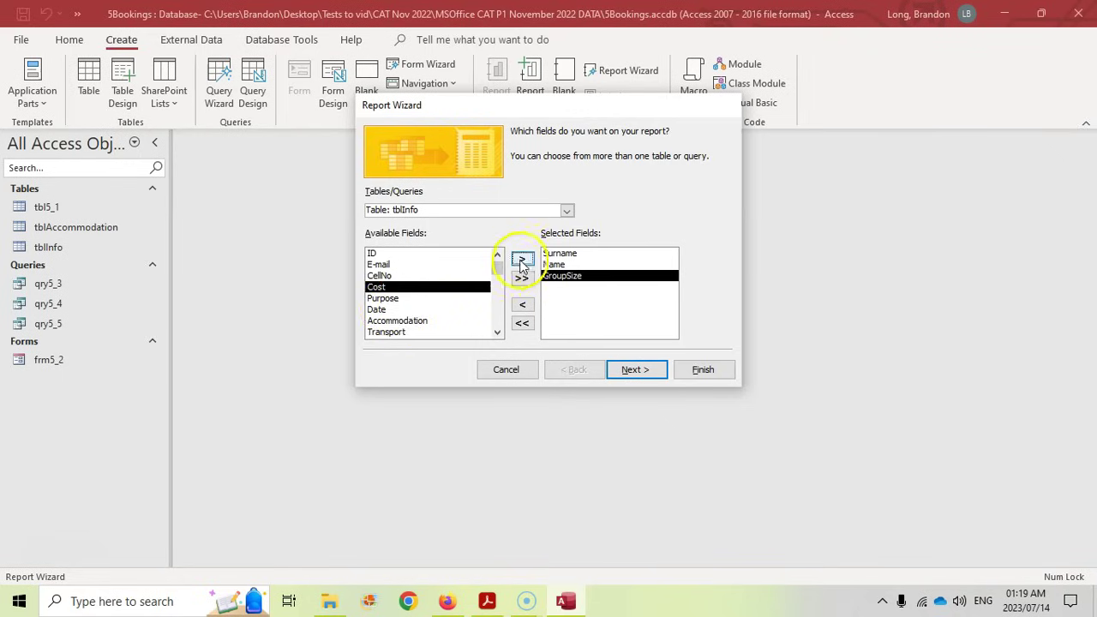
{"action": "left_click", "coordinate": [453, 320]}
{"action": "left_click", "coordinate": [522, 261]}
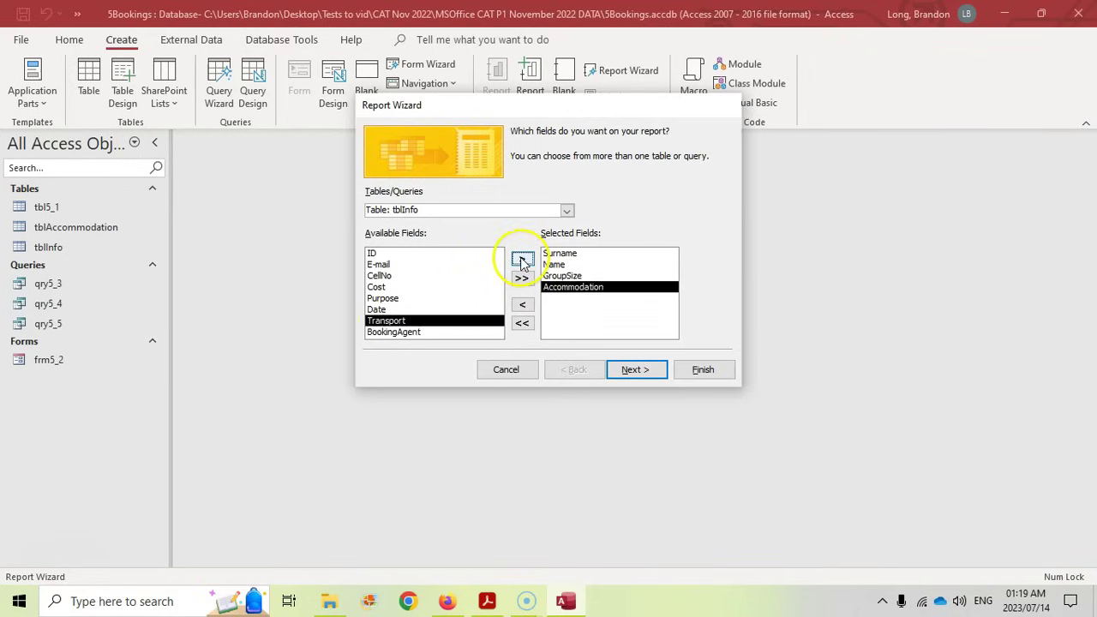
{"action": "left_click", "coordinate": [522, 261]}
{"action": "left_click", "coordinate": [488, 600]}
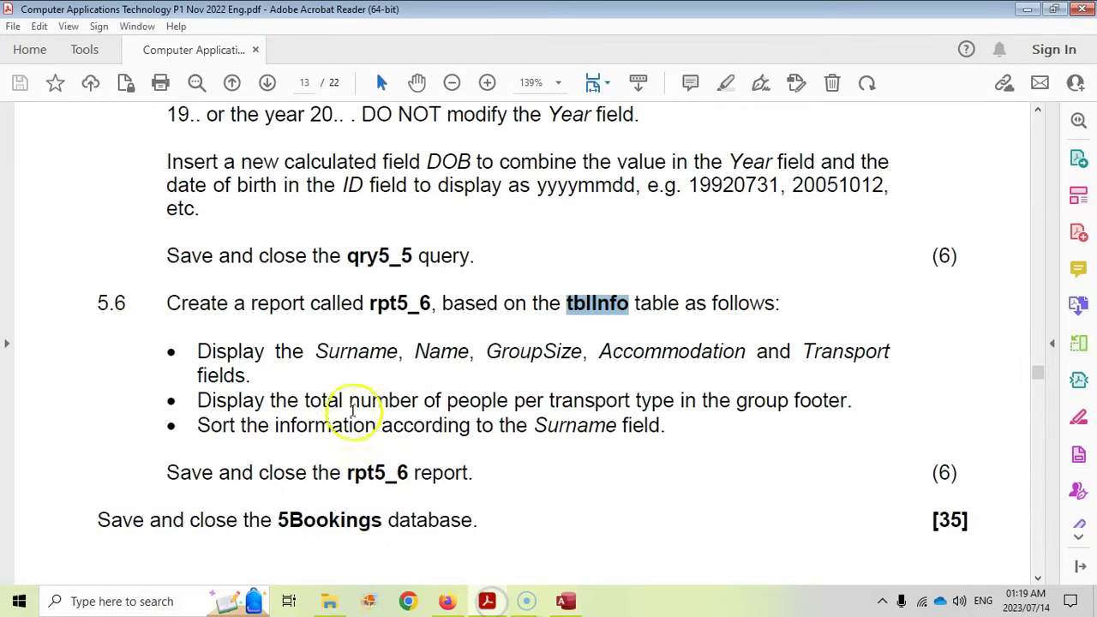
{"action": "left_click", "coordinate": [565, 600]}
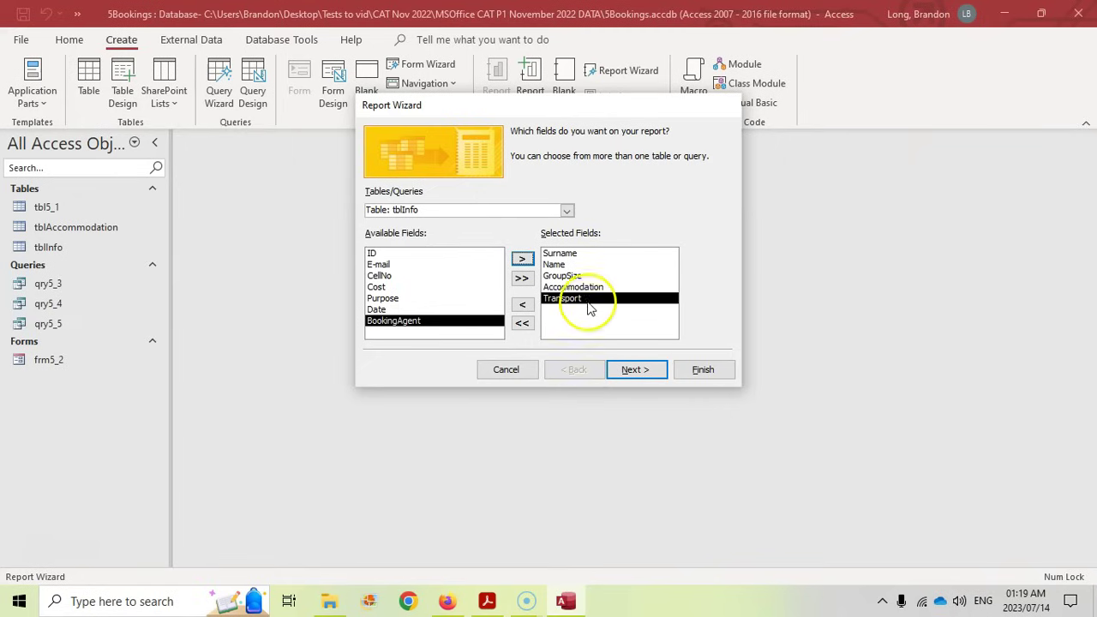
{"action": "left_click", "coordinate": [635, 373]}
Recheck the grouping requirement in the exam PDF, then group the report by Transport and continue to the sort settings
{"action": "left_click", "coordinate": [487, 600]}
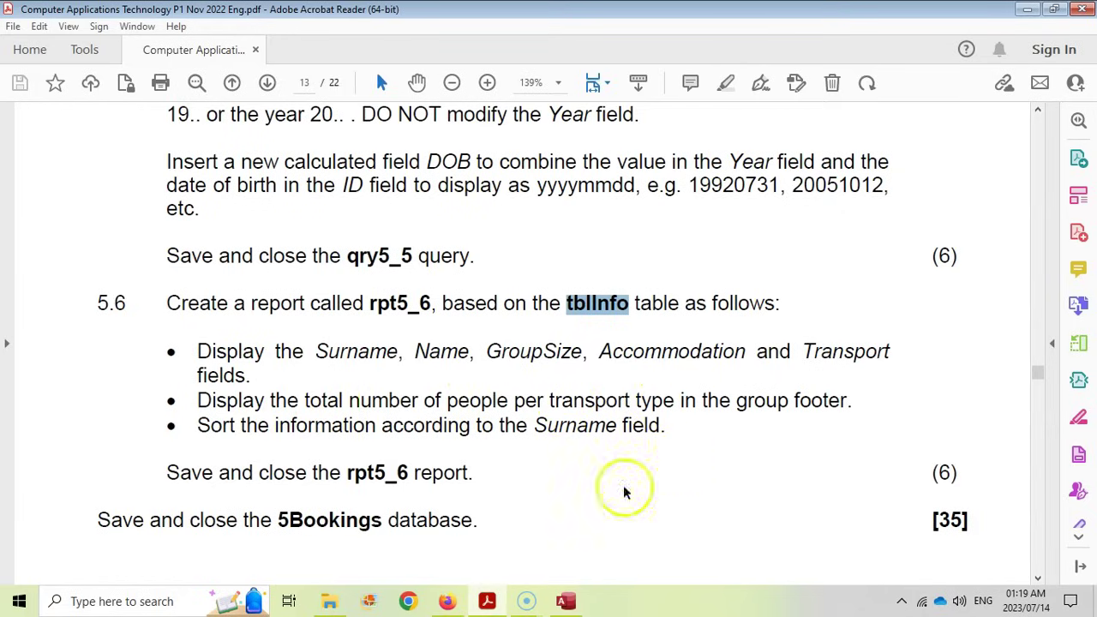
{"action": "left_click", "coordinate": [564, 601]}
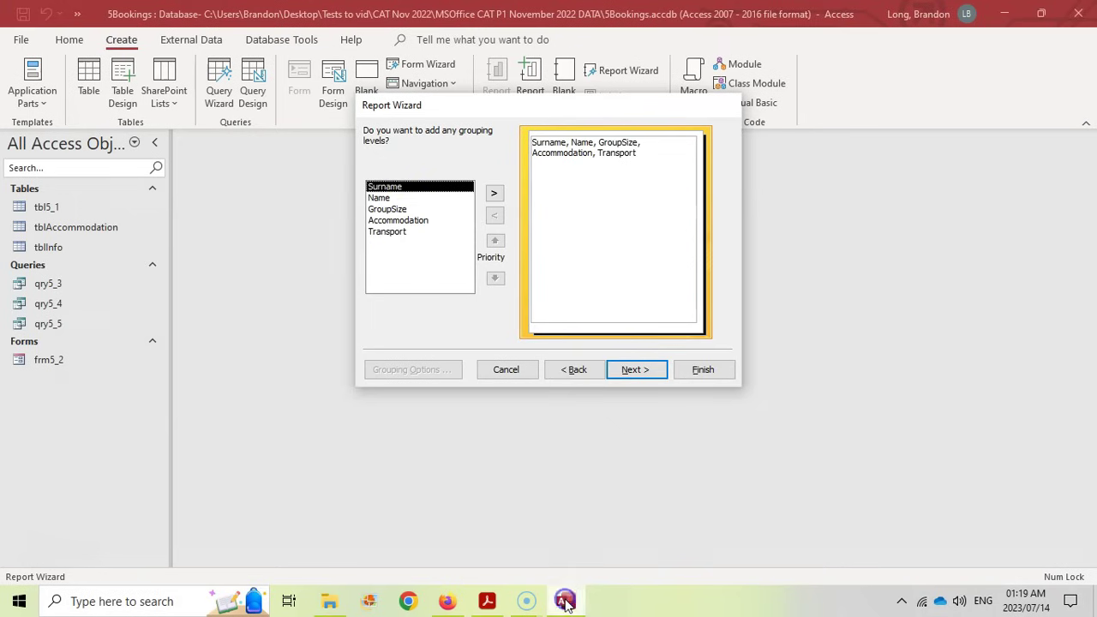
{"action": "left_click", "coordinate": [392, 233]}
{"action": "left_click", "coordinate": [493, 193]}
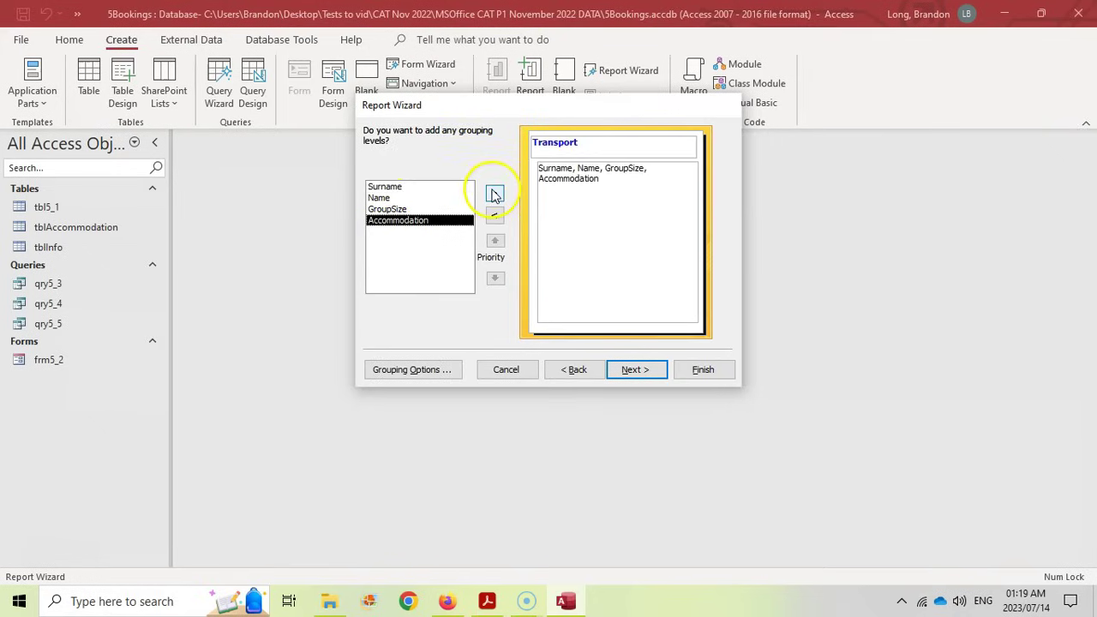
{"action": "left_click", "coordinate": [635, 370]}
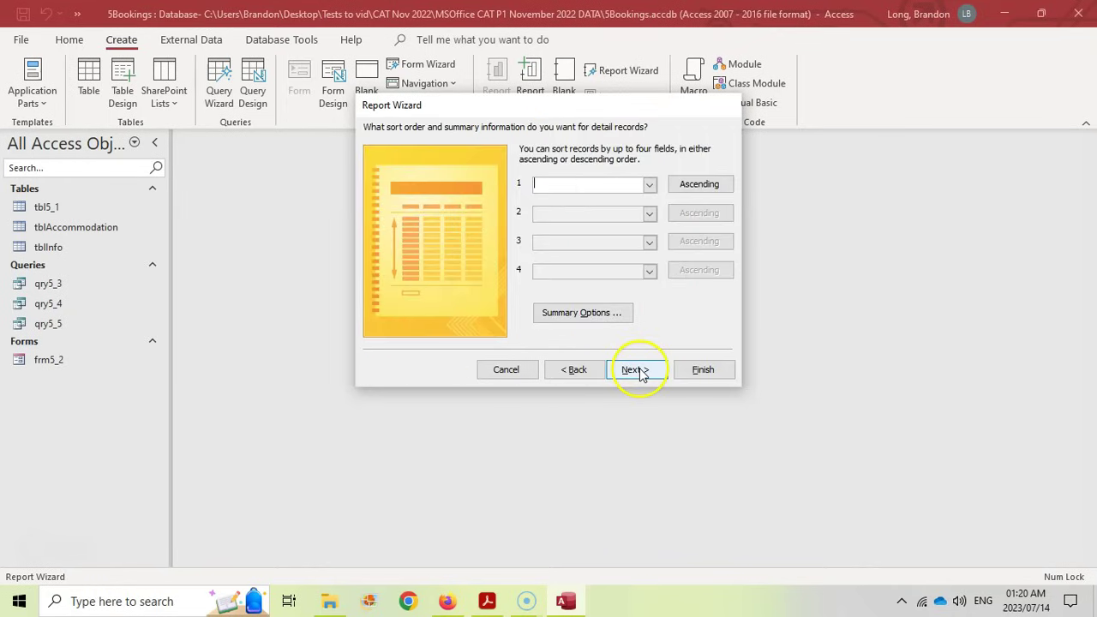
Sort the report's detail records by Surname in ascending order and add a Sum of GroupSize in the summary options
{"action": "left_click", "coordinate": [650, 186]}
{"action": "left_click", "coordinate": [615, 212]}
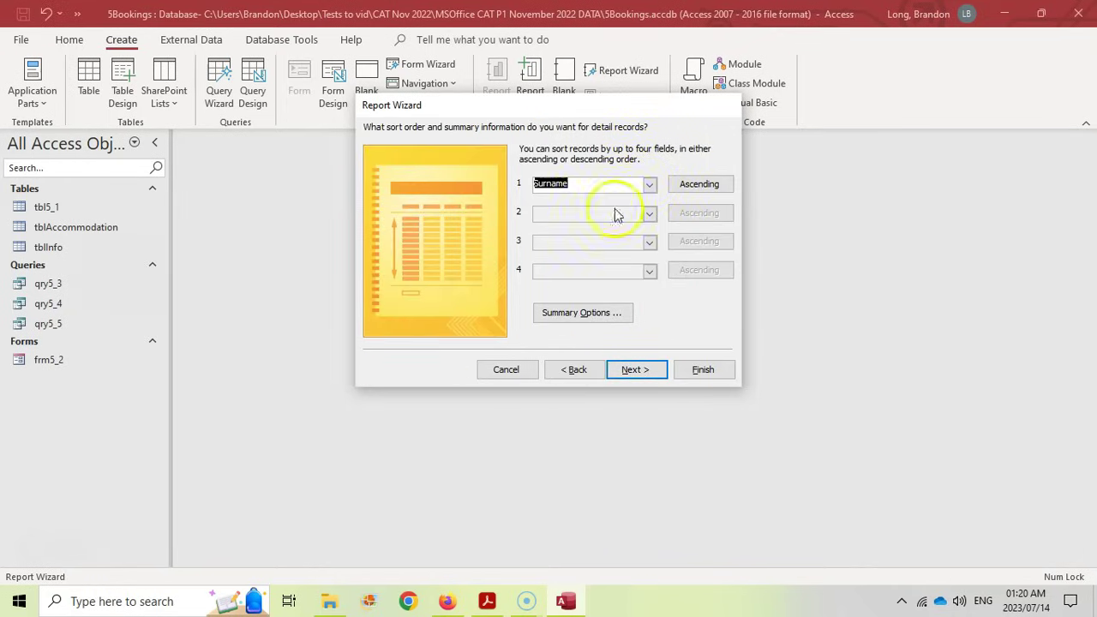
{"action": "left_click", "coordinate": [575, 314]}
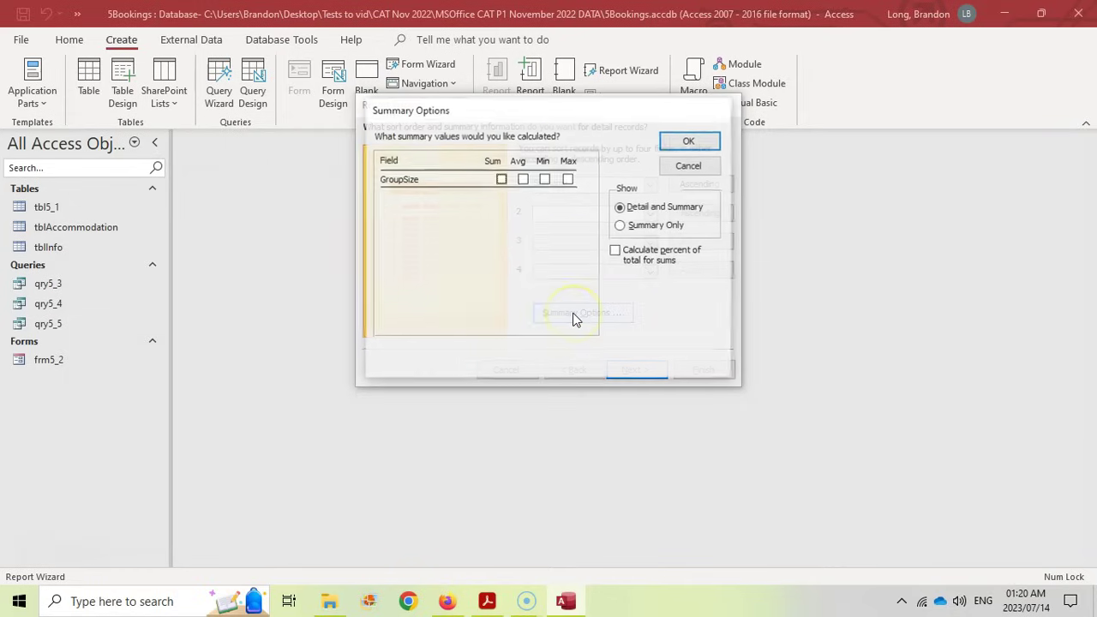
{"action": "key", "text": "alt+Tab"}
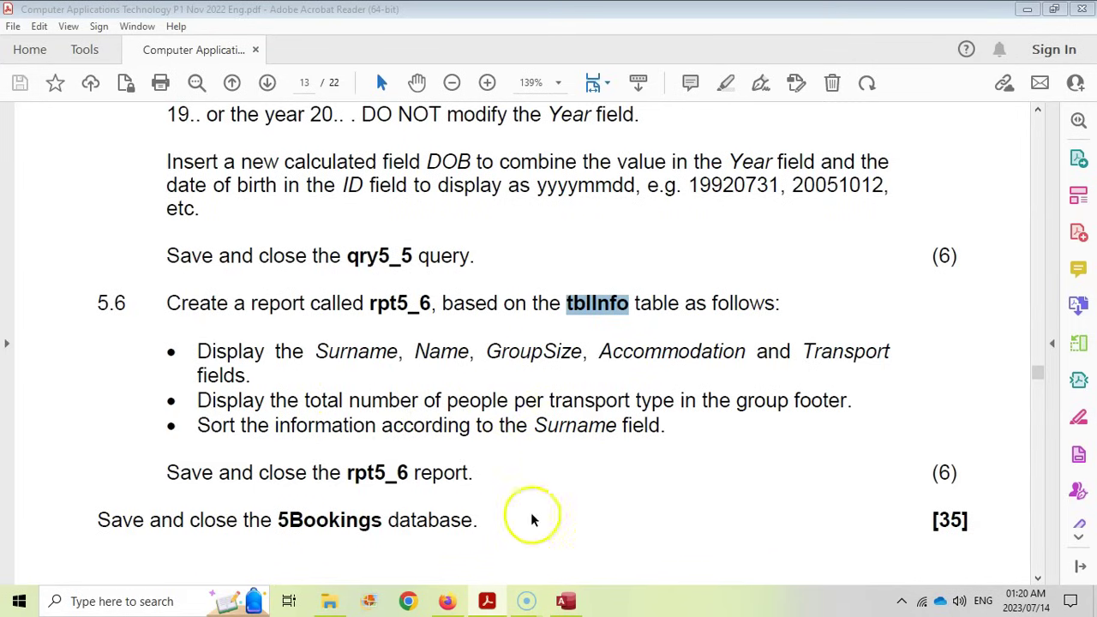
{"action": "left_click", "coordinate": [567, 602]}
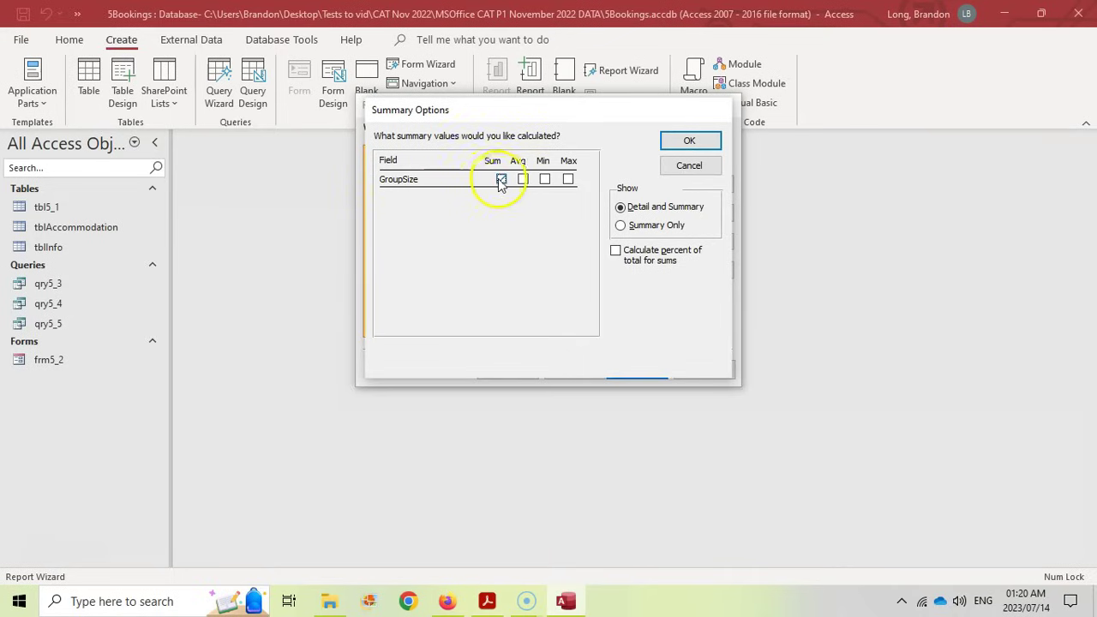
{"action": "left_click", "coordinate": [699, 140]}
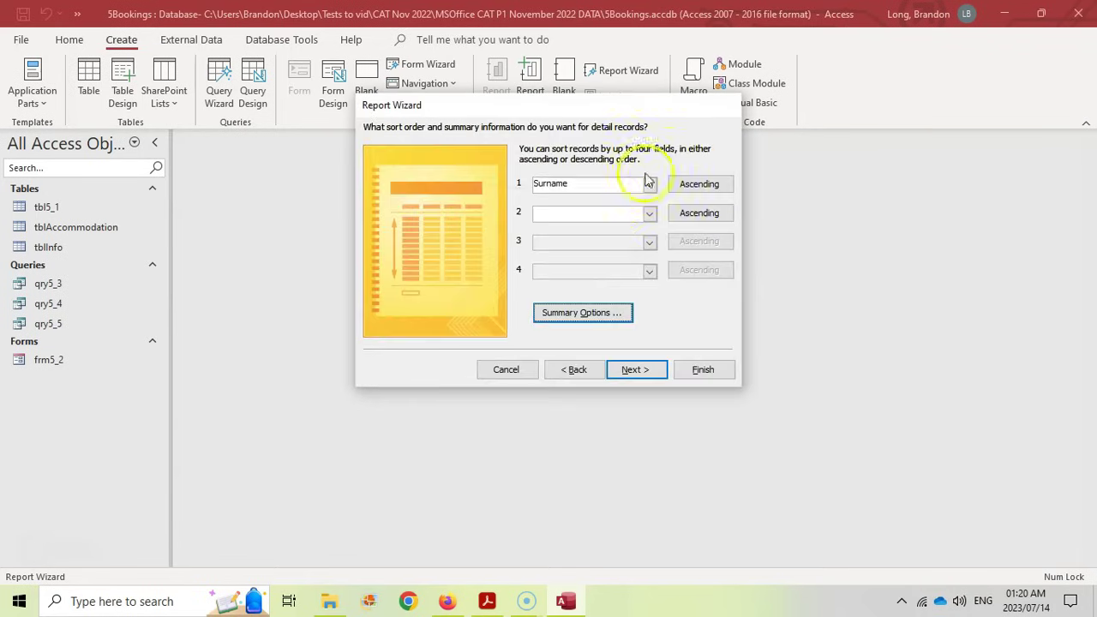
Review the Transport grouping, advance to the report layout options, and check the required report name rpt5_6 in the exam PDF
{"action": "left_click", "coordinate": [565, 369]}
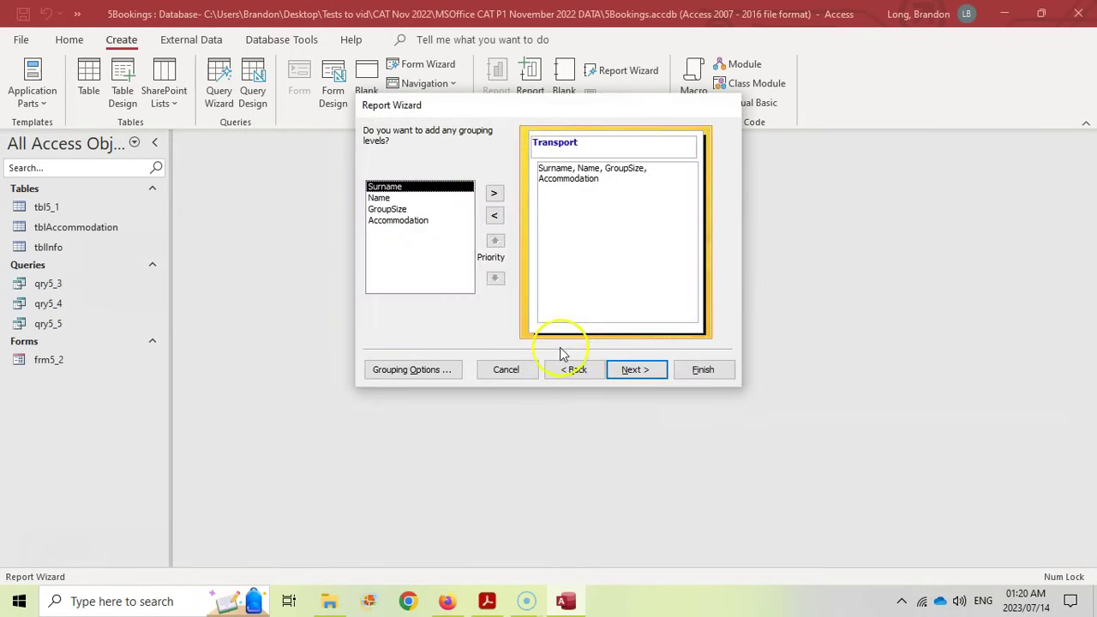
{"action": "left_click", "coordinate": [636, 370]}
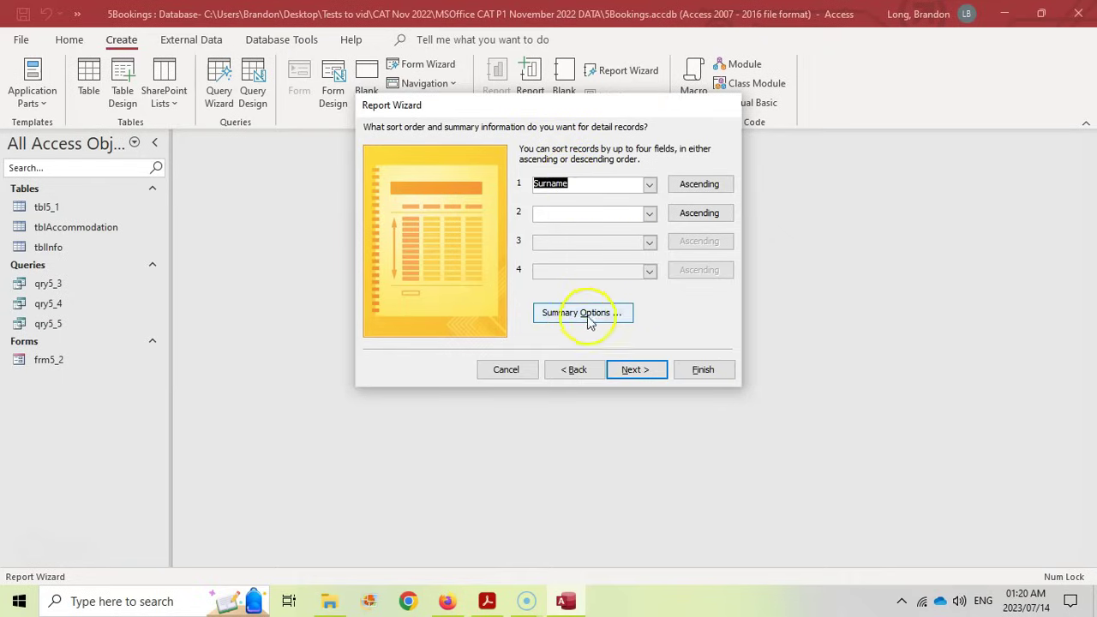
{"action": "left_click", "coordinate": [644, 375]}
{"action": "left_click", "coordinate": [487, 601]}
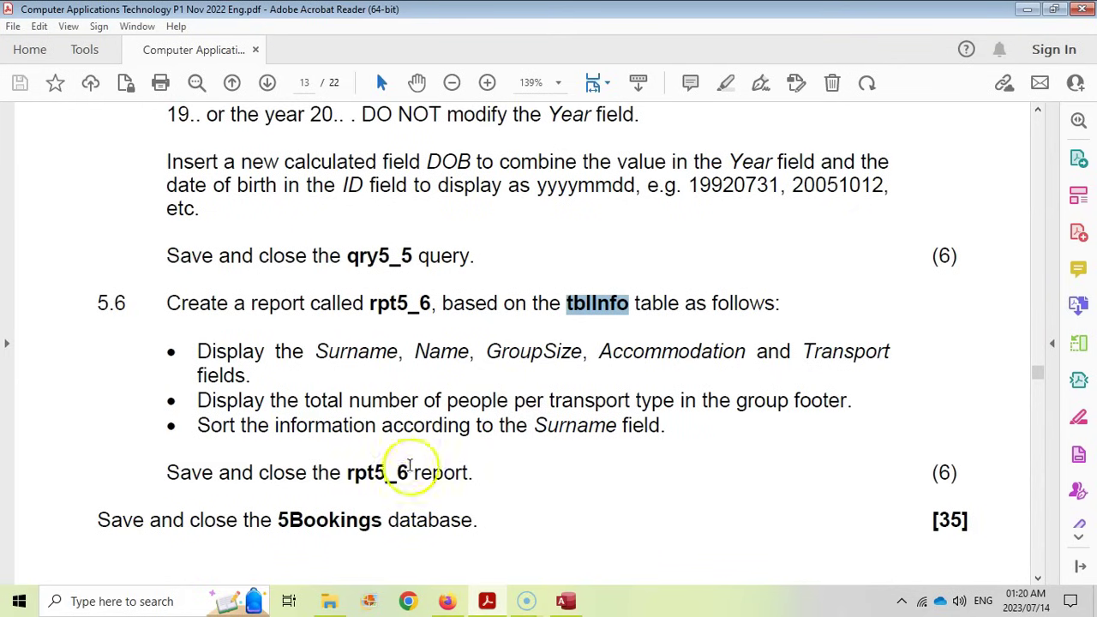
{"action": "left_click_drag", "start_coordinate": [368, 303], "coordinate": [431, 305]}
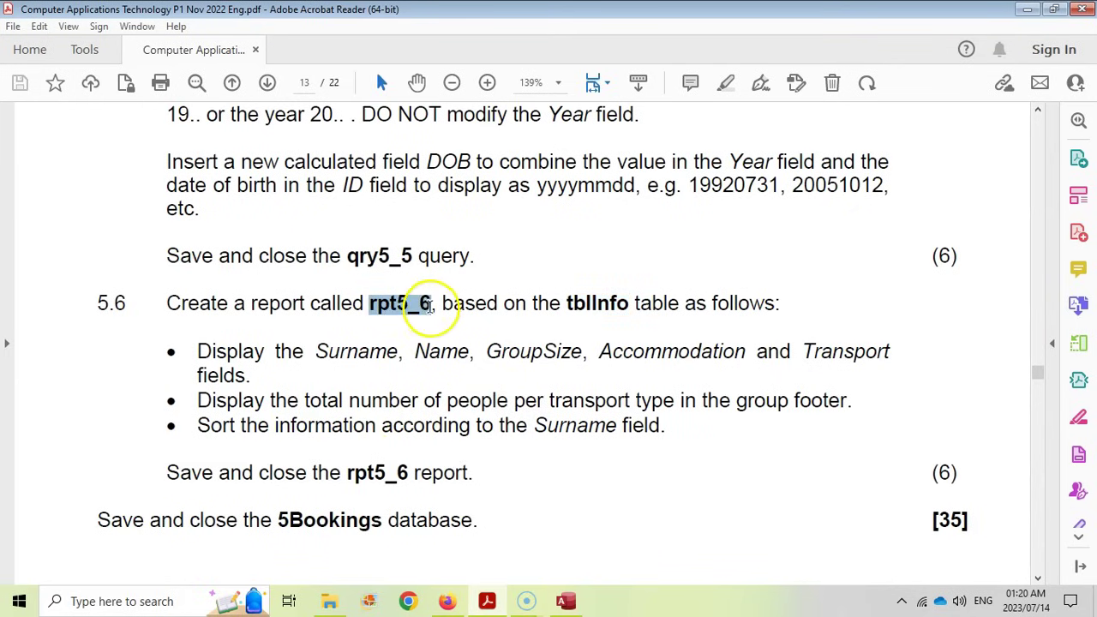
{"action": "left_click", "coordinate": [567, 600]}
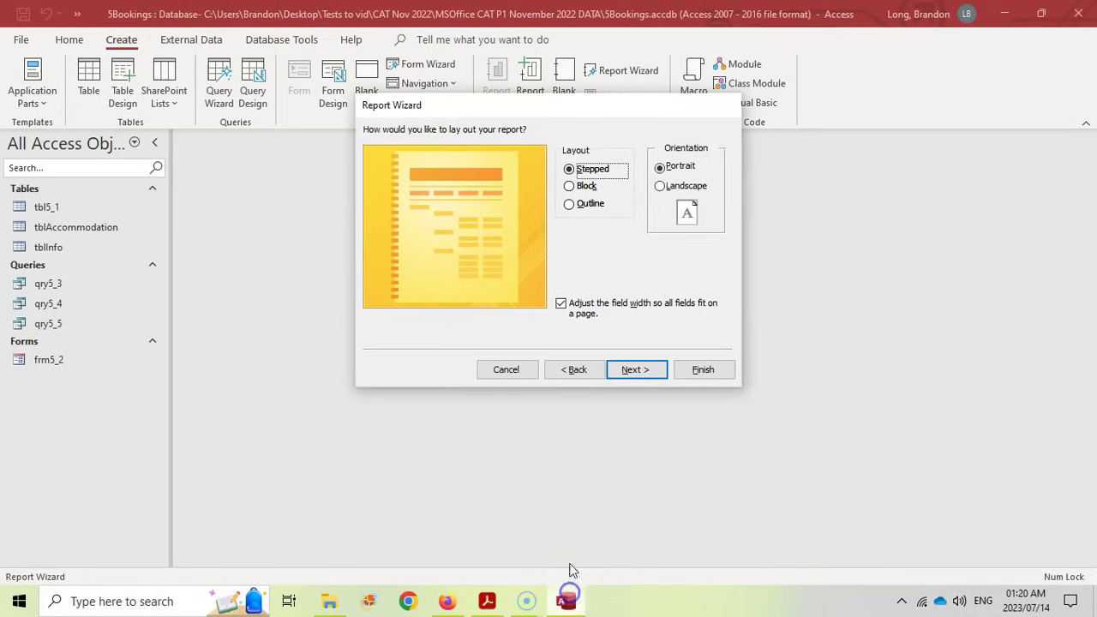
Title the report rpt5_6, generate it with the default stepped portrait layout, and close its print preview
{"action": "left_click", "coordinate": [632, 370]}
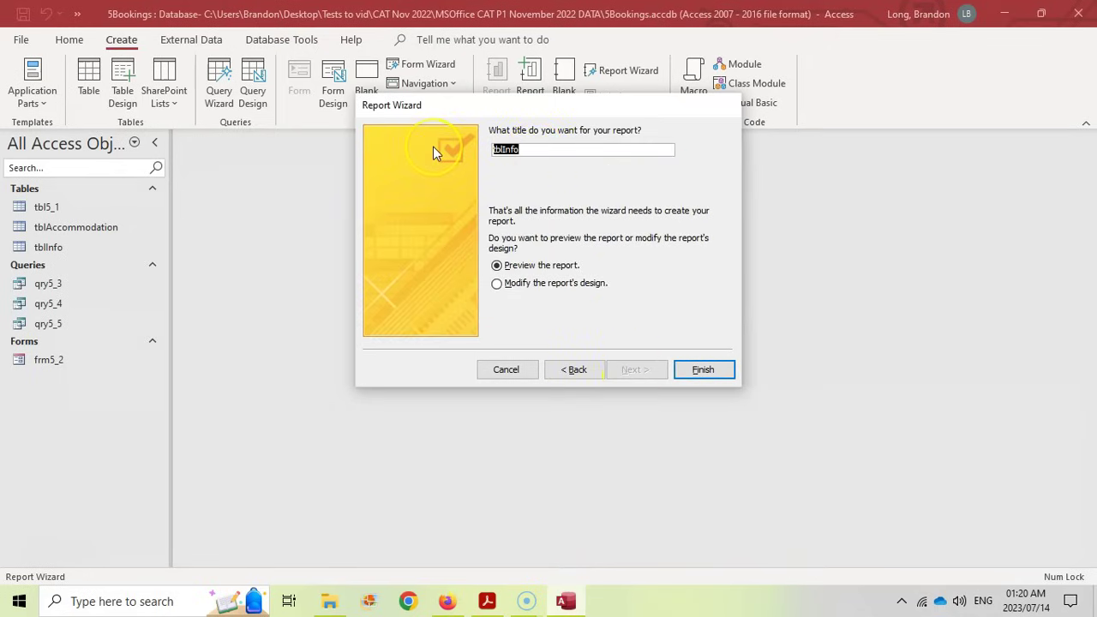
{"action": "type", "text": "rpt5-"}
{"action": "type", "text": "6"}
{"action": "left_click", "coordinate": [704, 374]}
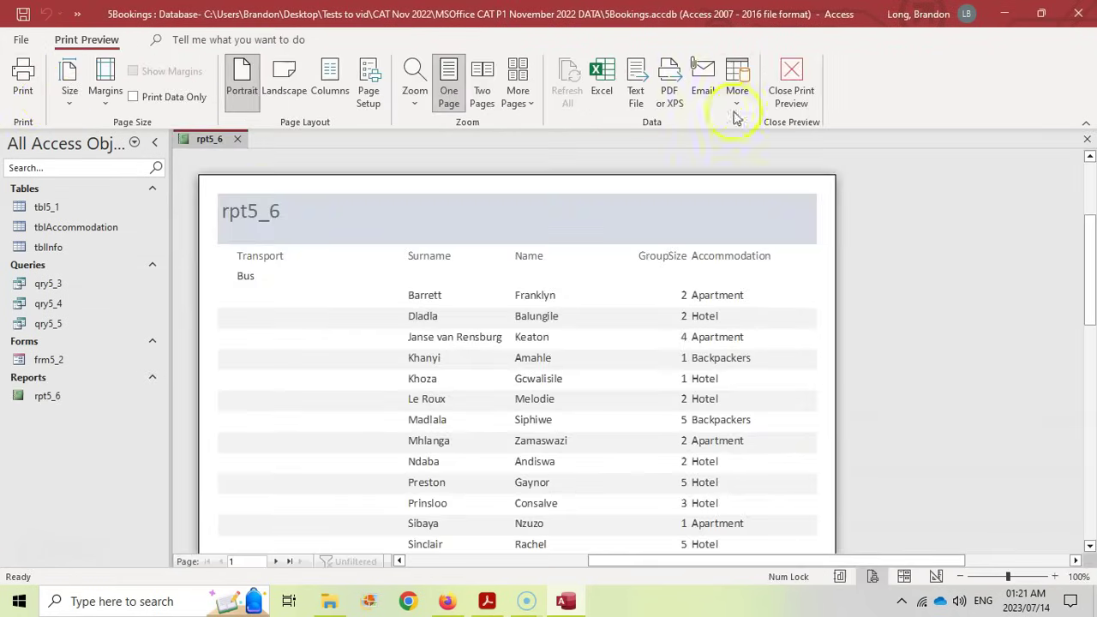
{"action": "left_click", "coordinate": [789, 86]}
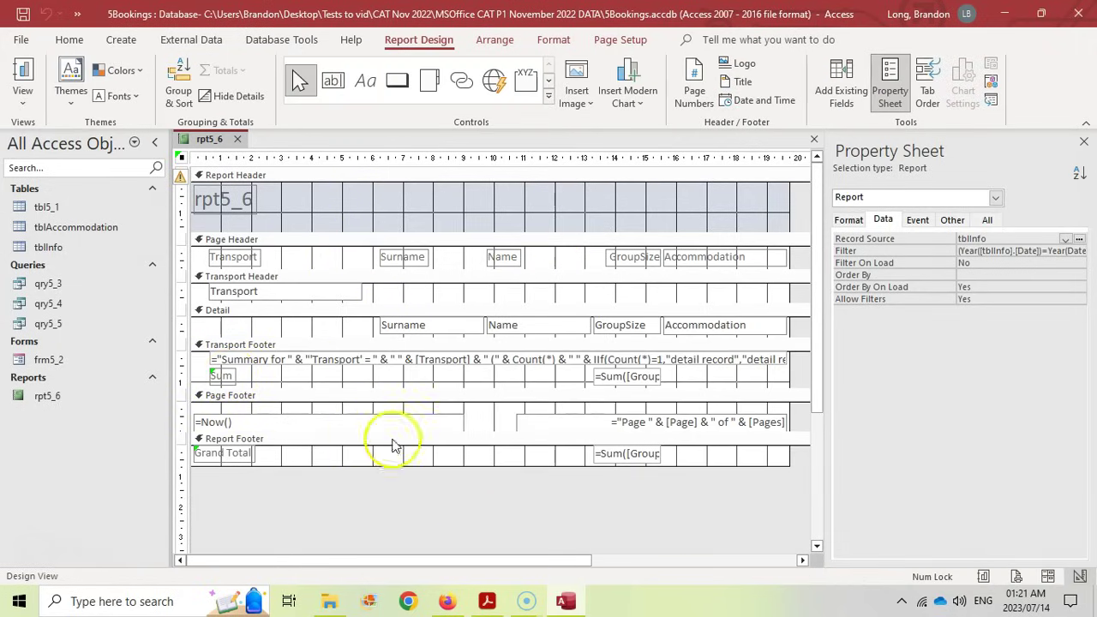
Compare rpt5_6 in Report View with the Question 5.6 requirements in the exam PDF, and close the report
{"action": "left_click", "coordinate": [487, 601]}
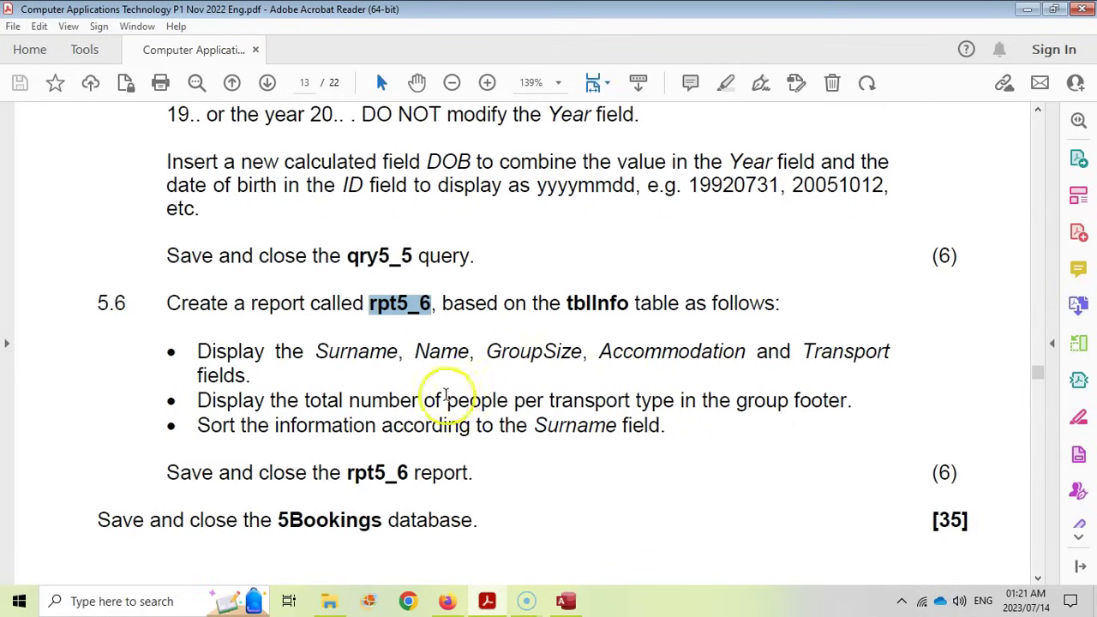
{"action": "left_click", "coordinate": [565, 601]}
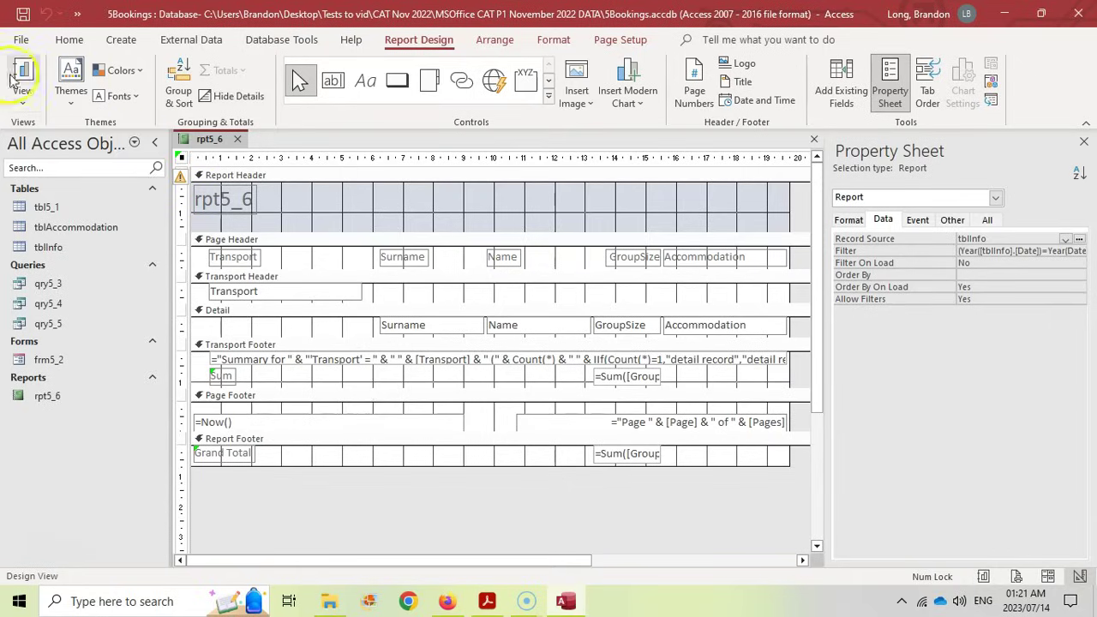
{"action": "left_click", "coordinate": [22, 73]}
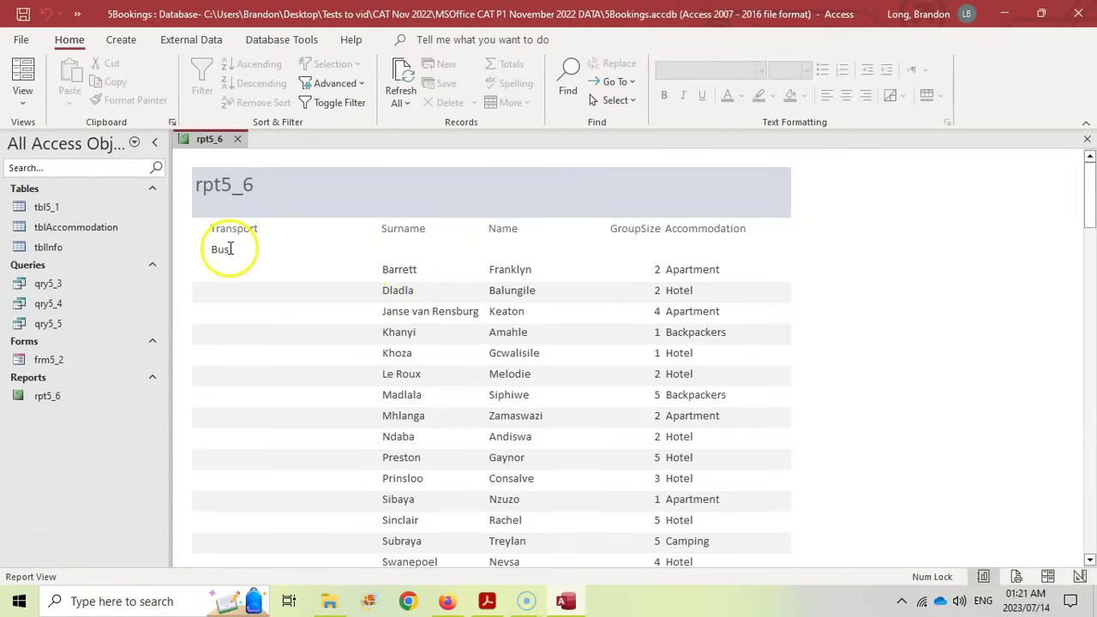
{"action": "scroll", "coordinate": [240, 247], "scroll_direction": "down", "scroll_amount": 3}
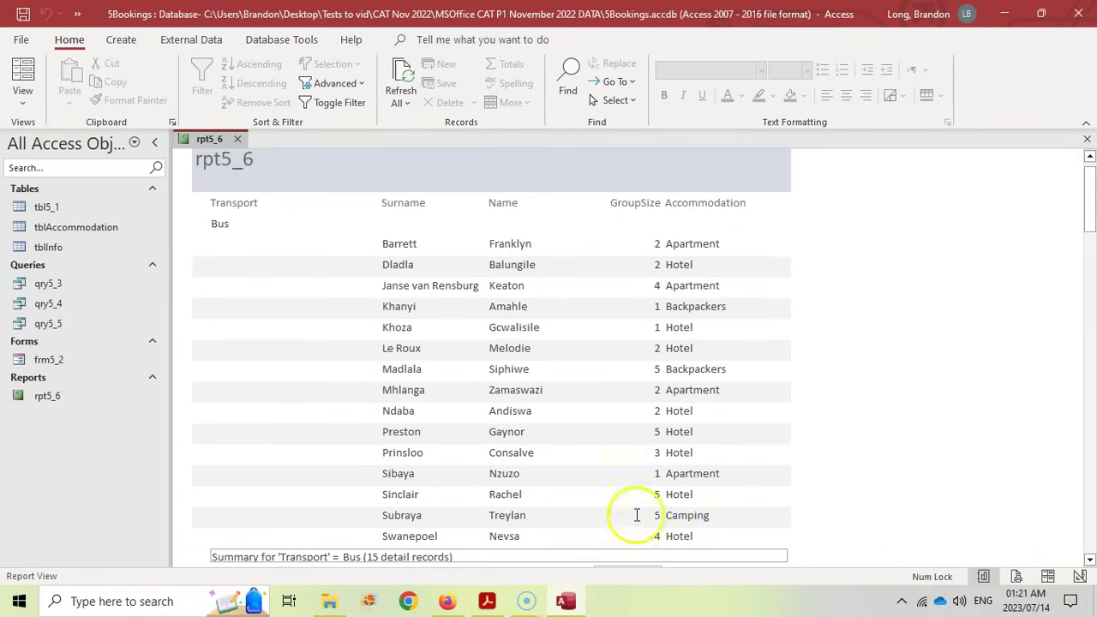
{"action": "scroll", "coordinate": [634, 515], "scroll_direction": "down", "scroll_amount": 5}
{"action": "scroll", "coordinate": [609, 433], "scroll_direction": "down", "scroll_amount": 7}
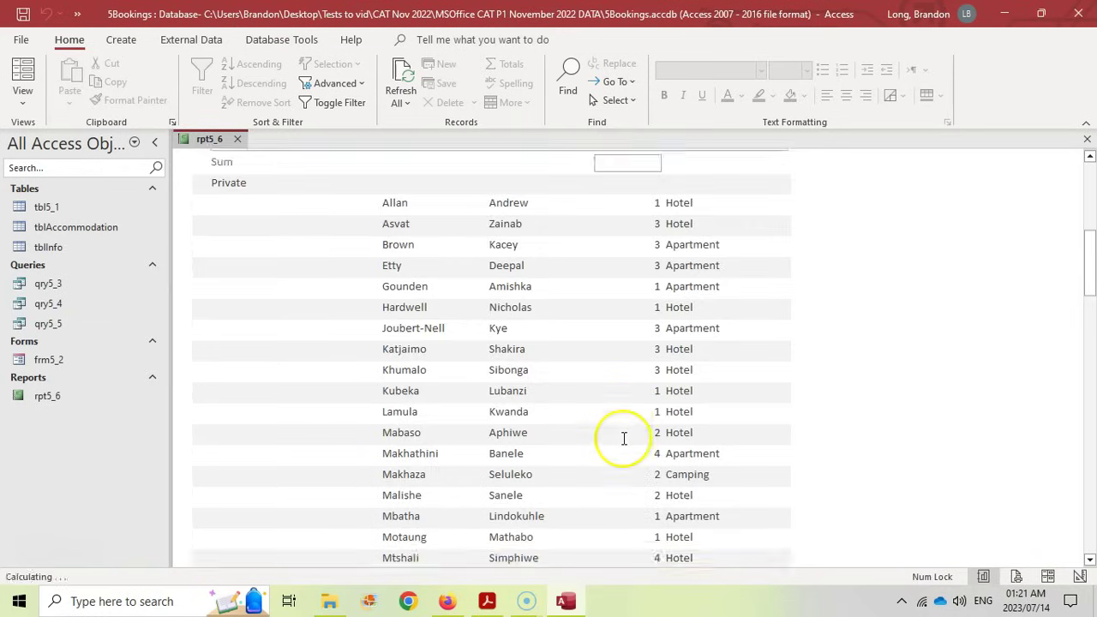
{"action": "scroll", "coordinate": [557, 472], "scroll_direction": "up", "scroll_amount": 5}
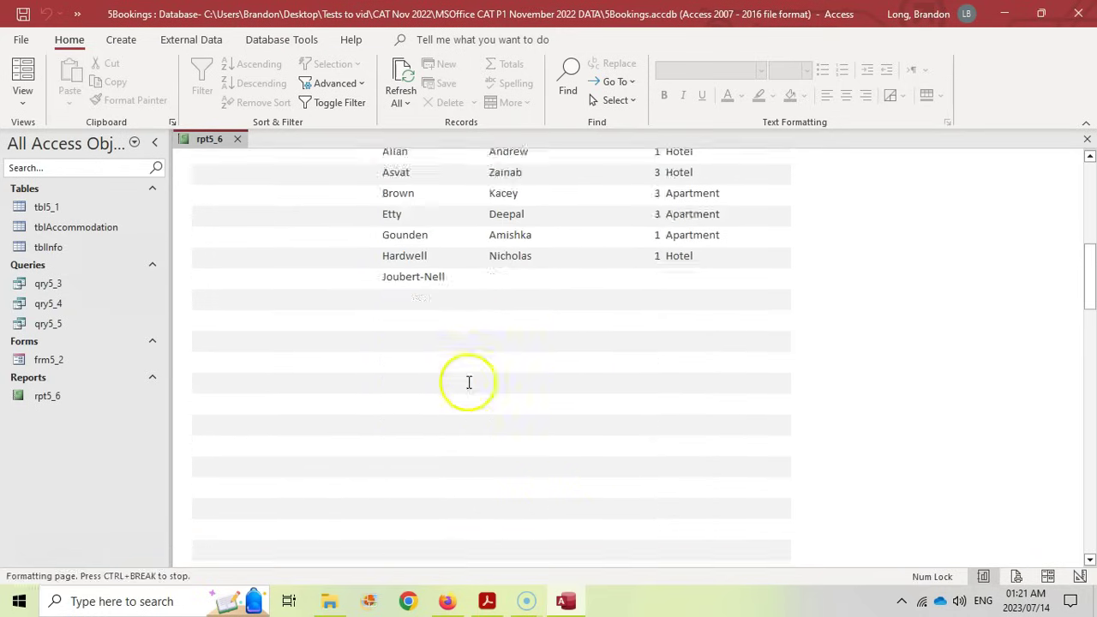
{"action": "scroll", "coordinate": [501, 306], "scroll_direction": "up", "scroll_amount": 5}
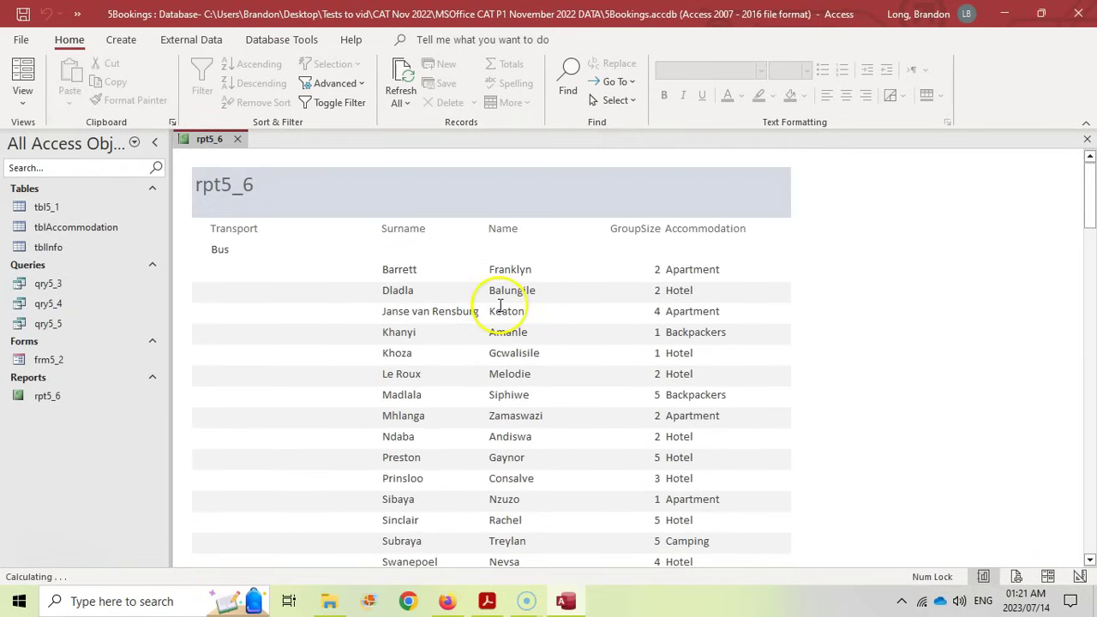
{"action": "left_click", "coordinate": [238, 139]}
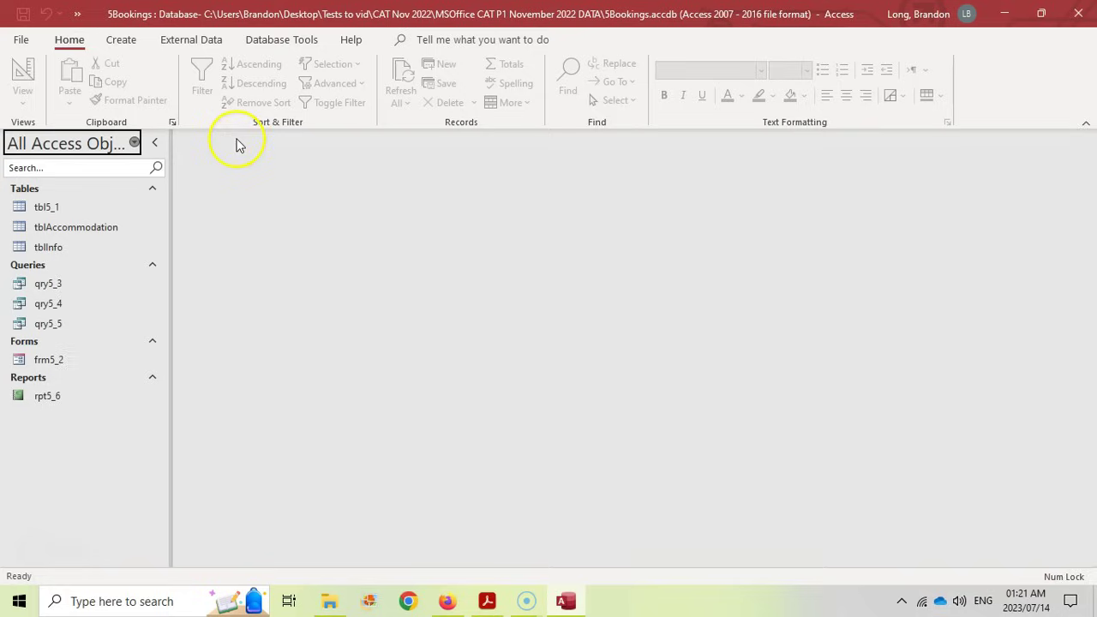
Start a second report with the Report Wizard, using the tblInfo table as its source
{"action": "left_click", "coordinate": [121, 39]}
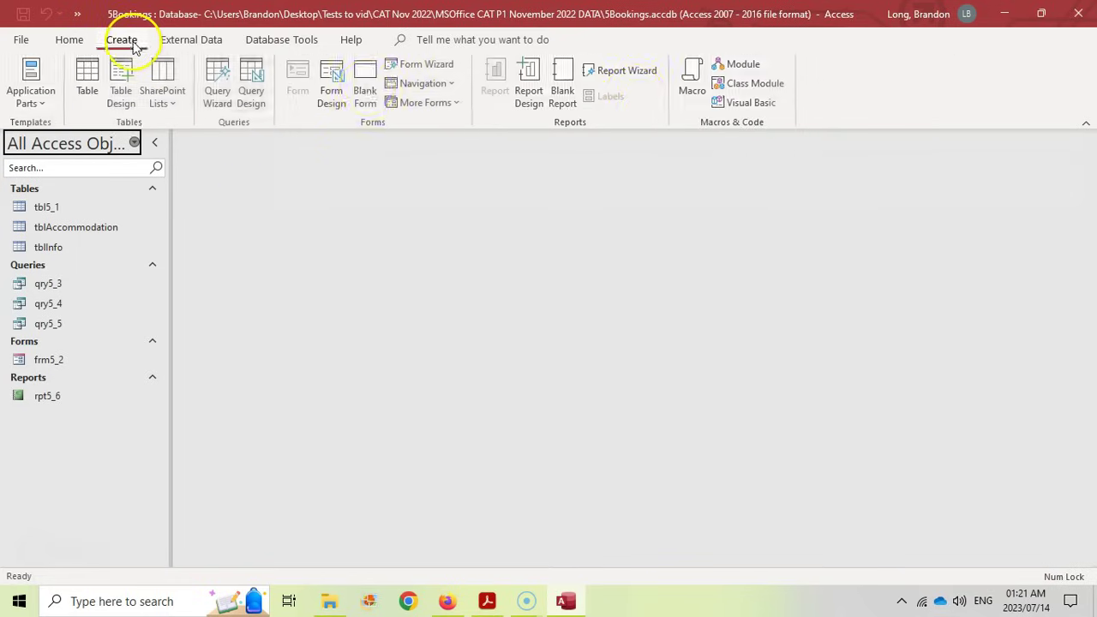
{"action": "left_click", "coordinate": [630, 72]}
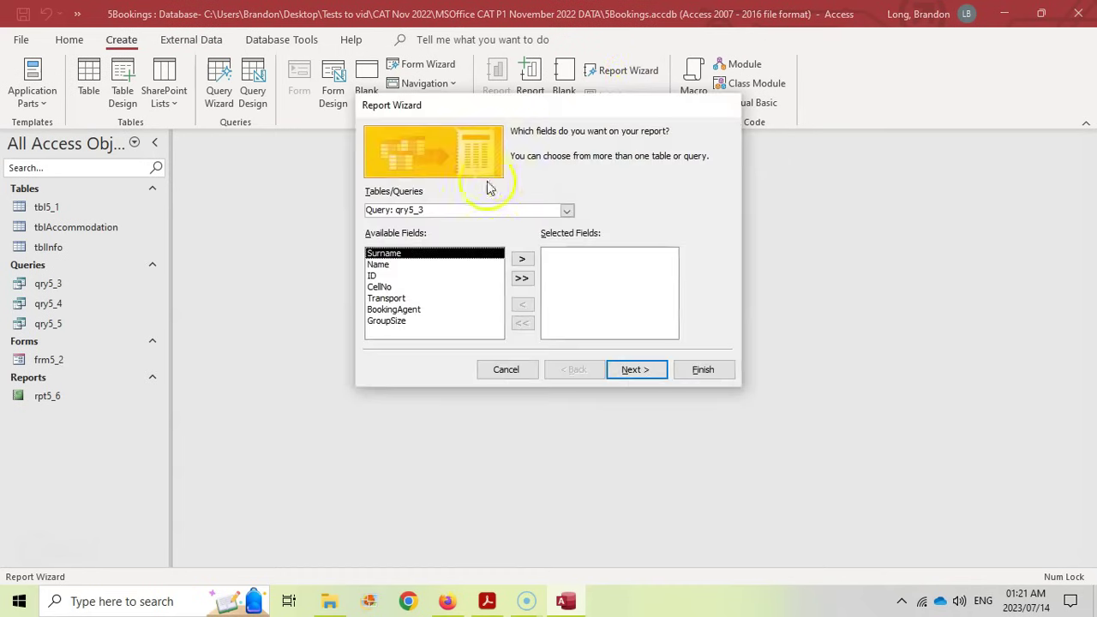
{"action": "left_click", "coordinate": [566, 211]}
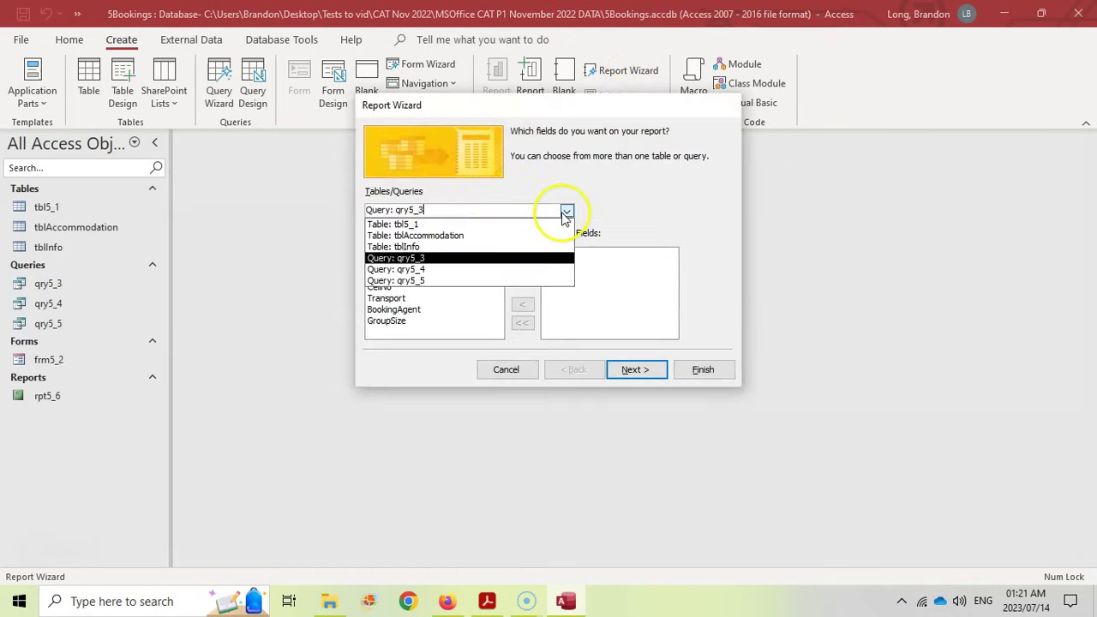
{"action": "left_click", "coordinate": [413, 248]}
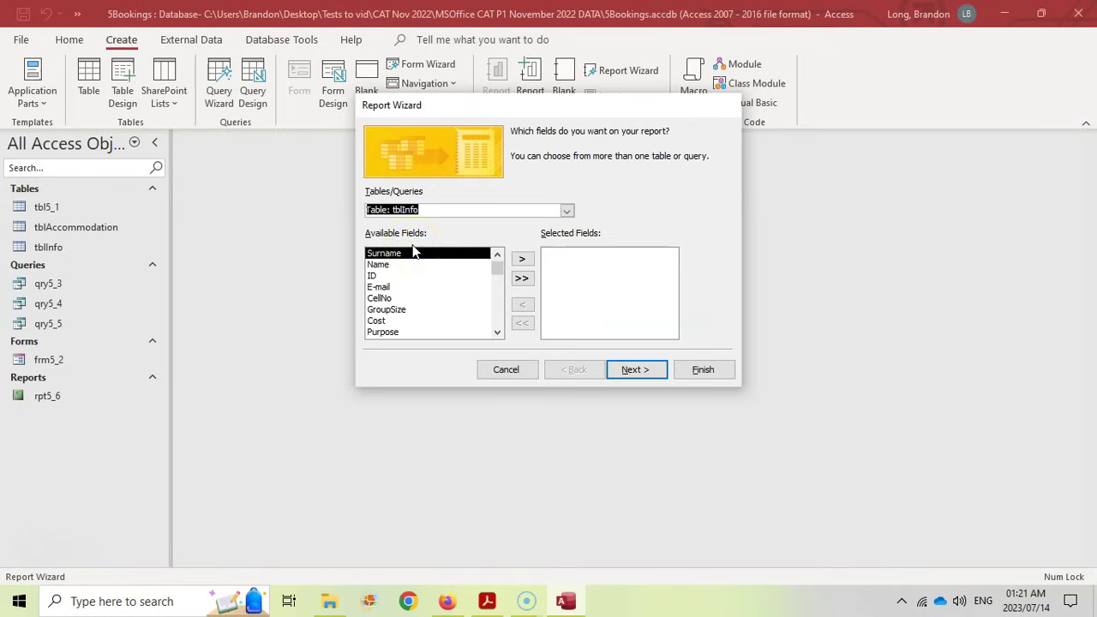
Add the Surname, Name, GroupSize, Accommodation and Transport fields to the report and continue to the grouping levels
{"action": "left_click", "coordinate": [522, 260]}
{"action": "left_click", "coordinate": [522, 261]}
{"action": "left_click", "coordinate": [390, 286]}
{"action": "left_click", "coordinate": [521, 261]}
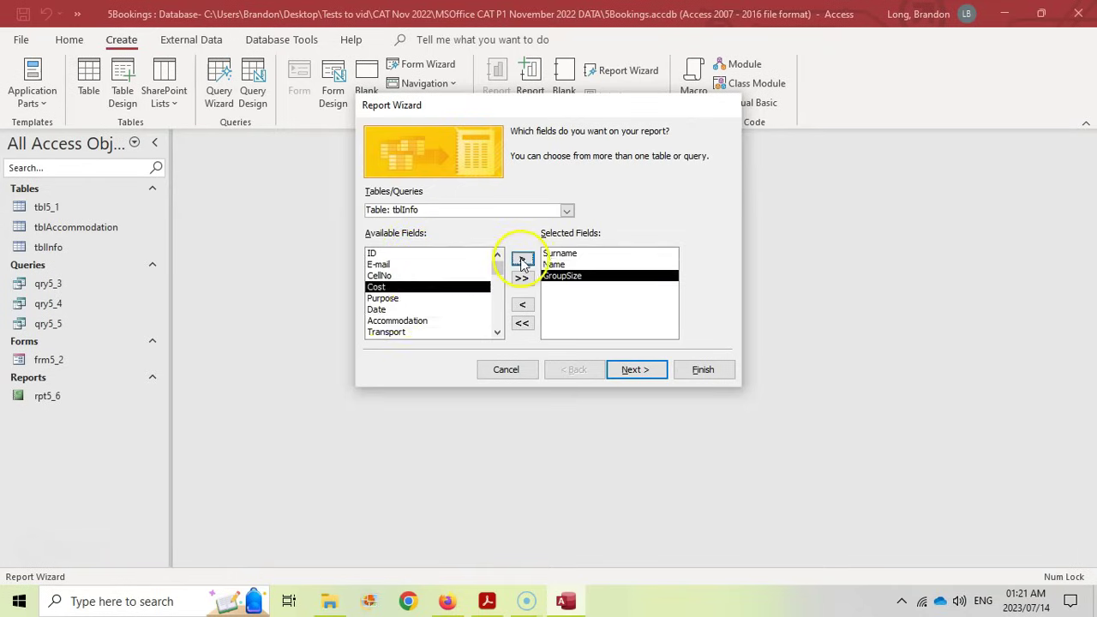
{"action": "left_click", "coordinate": [390, 320]}
{"action": "left_click", "coordinate": [522, 259]}
{"action": "left_click", "coordinate": [521, 260]}
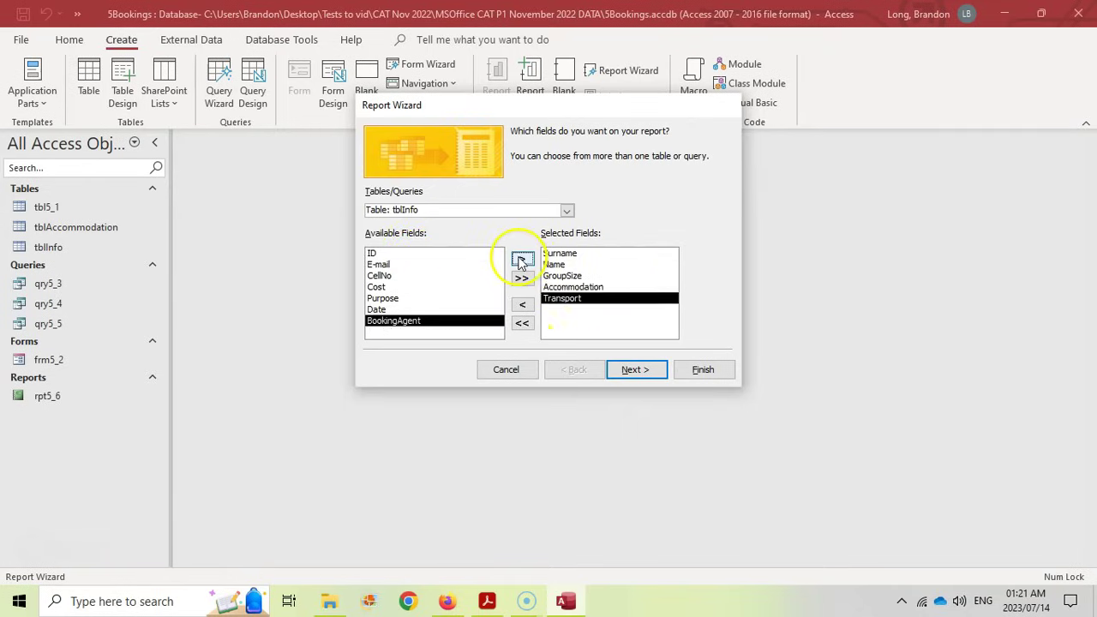
{"action": "left_click", "coordinate": [634, 370]}
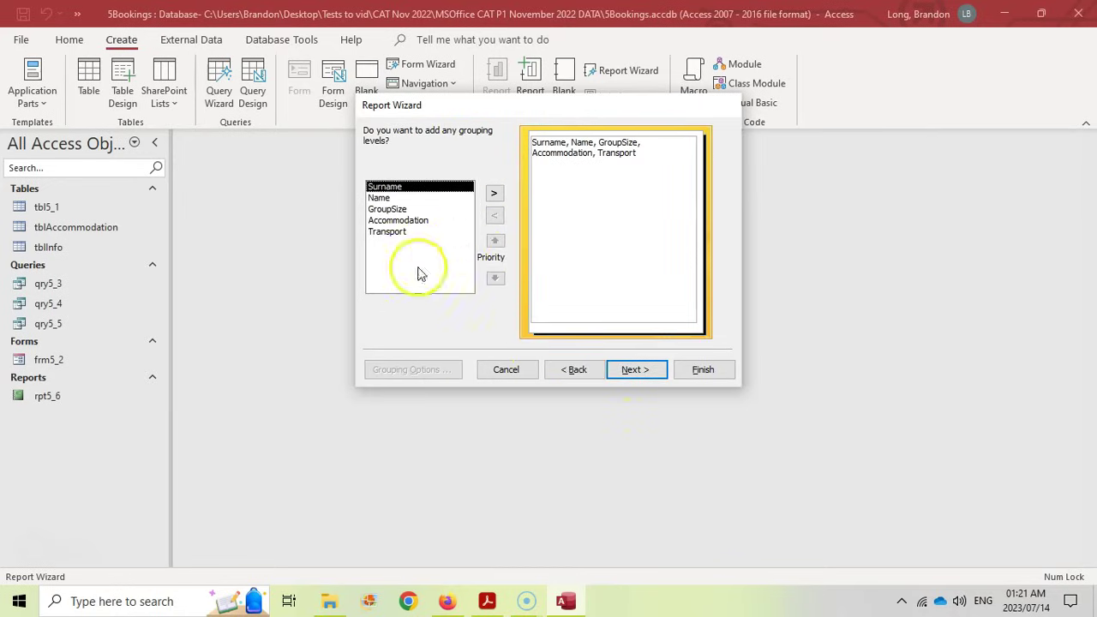
Generate the report as rpt5_6 v2 without wizard grouping or sorting, and close its print preview to reach the design
{"action": "left_click", "coordinate": [634, 370]}
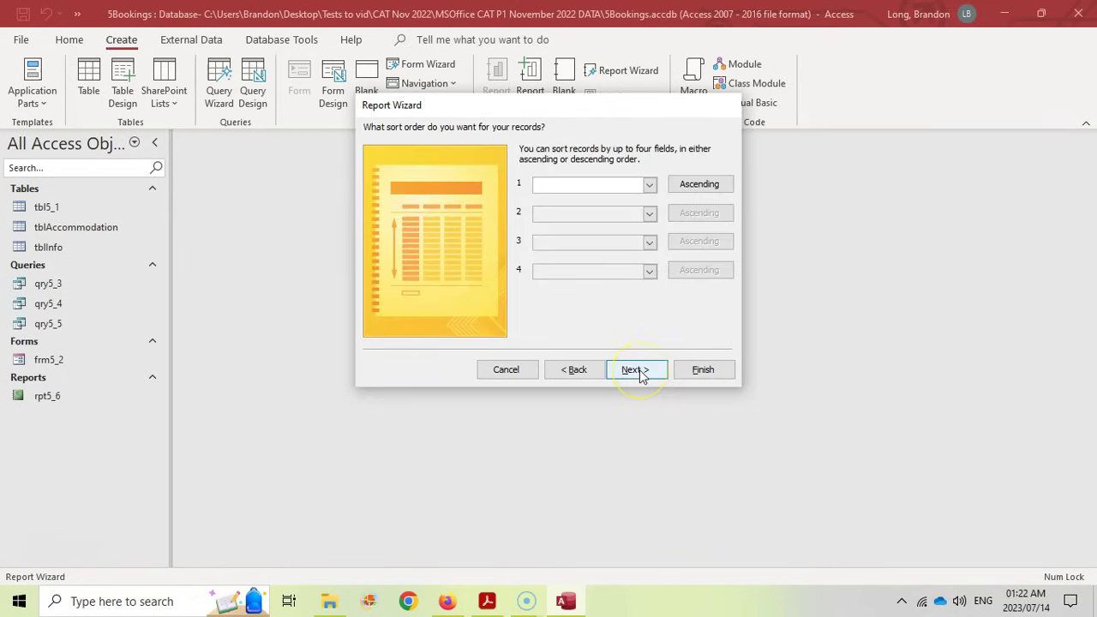
{"action": "left_click", "coordinate": [641, 376]}
{"action": "left_click", "coordinate": [640, 375]}
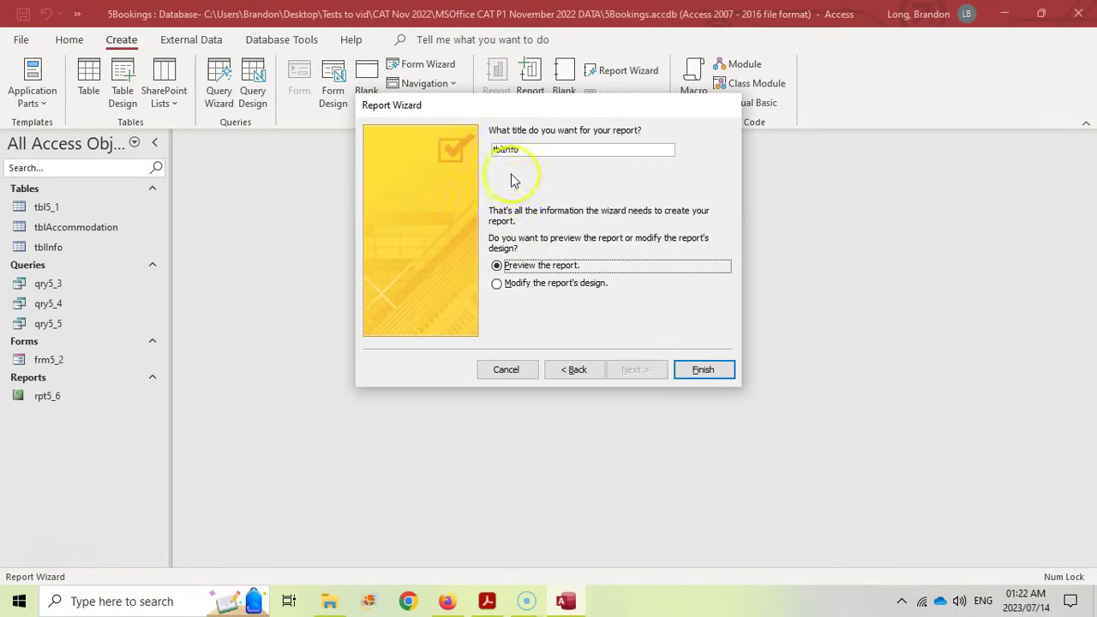
{"action": "left_click_drag", "start_coordinate": [509, 152], "coordinate": [523, 151]}
{"action": "key", "text": "BackSpace"}
{"action": "type", "text": "rpt"}
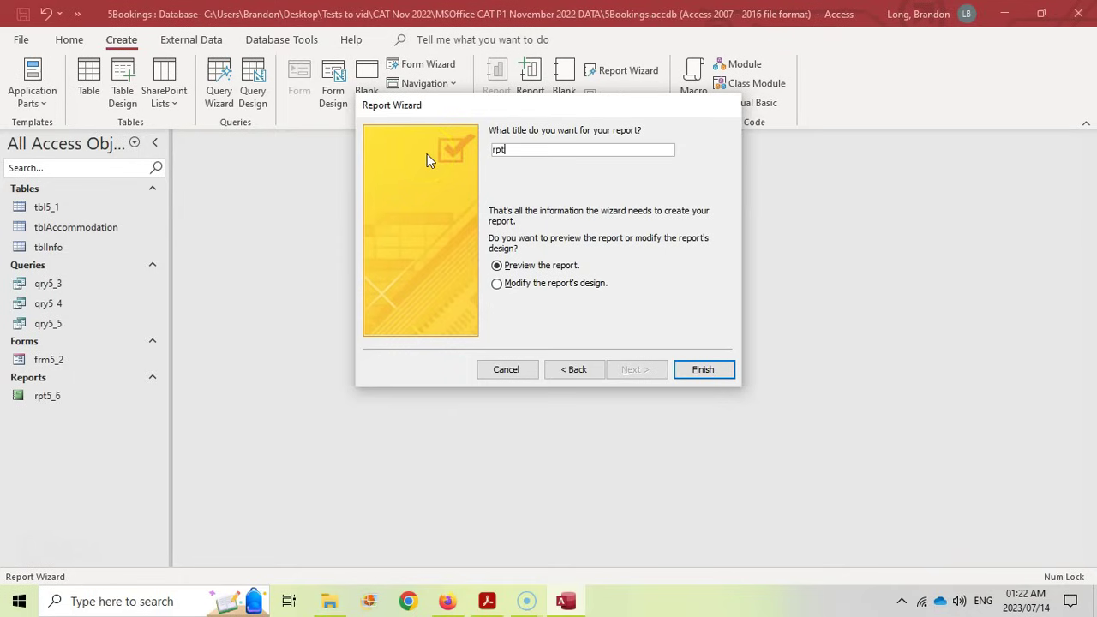
{"action": "type", "text": "5_6 v2"}
{"action": "left_click", "coordinate": [704, 371]}
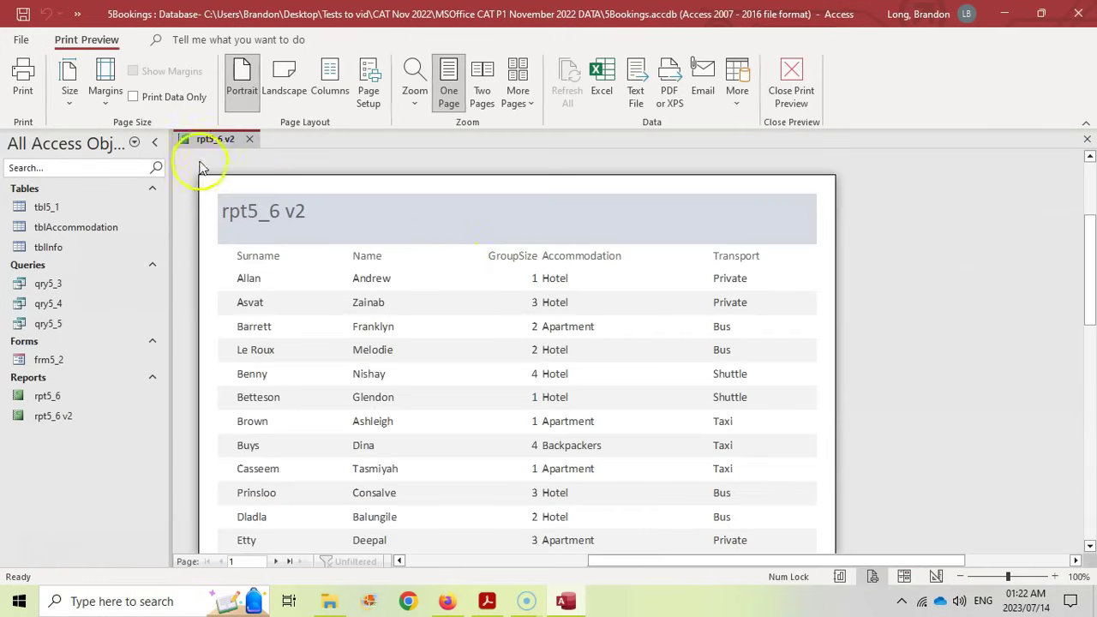
{"action": "left_click", "coordinate": [792, 87]}
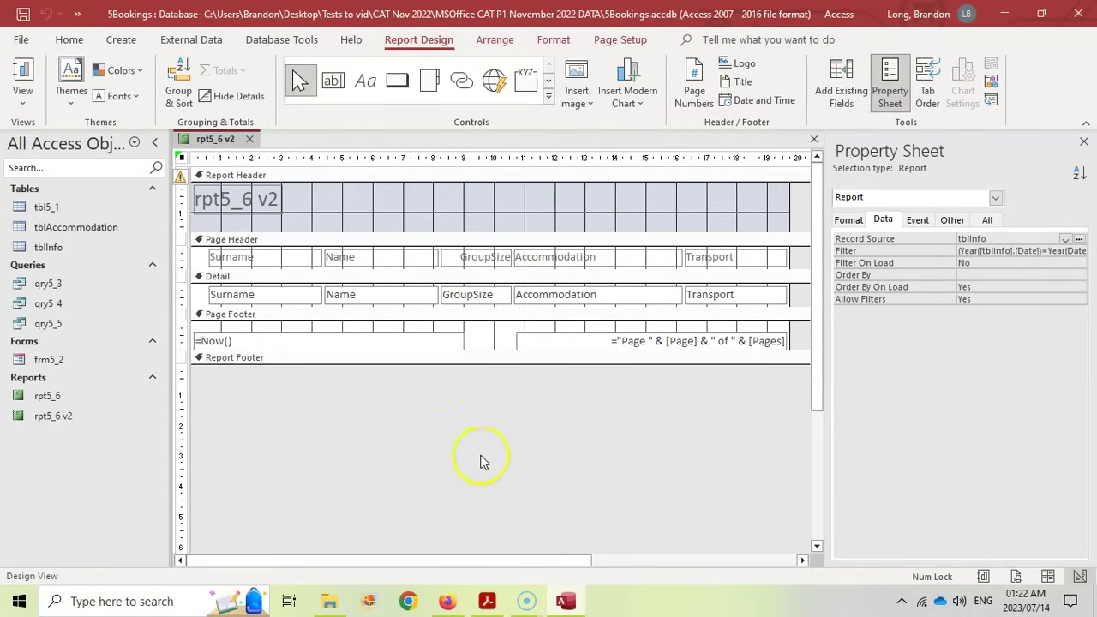
Group the rpt5_6 v2 report on Transport and add a sort by Surname within the group
{"action": "left_click", "coordinate": [182, 92]}
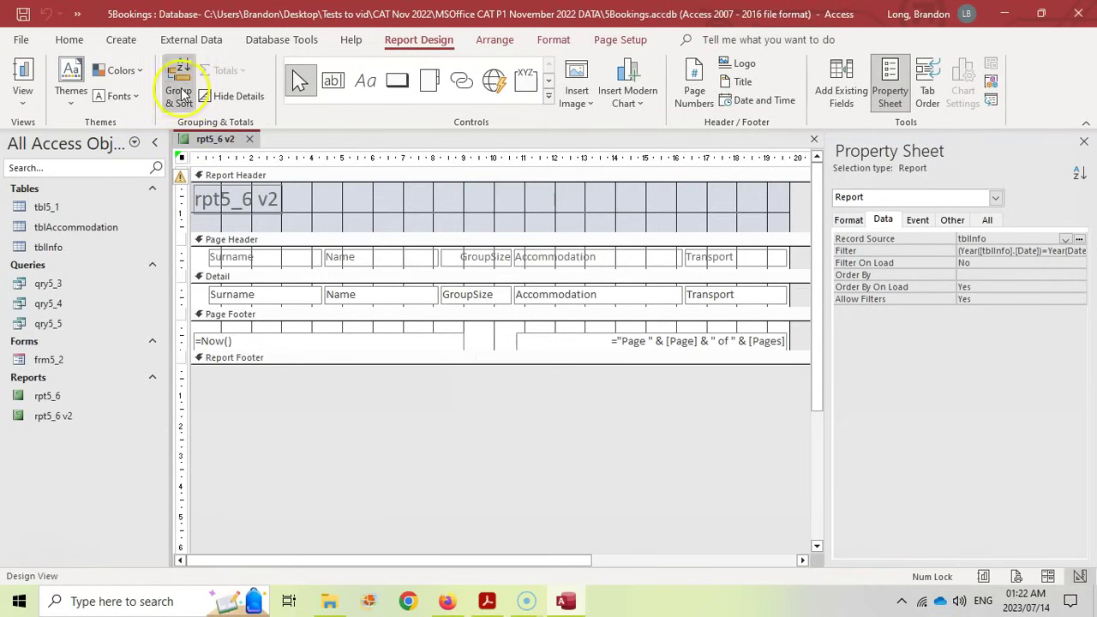
{"action": "left_click", "coordinate": [454, 525]}
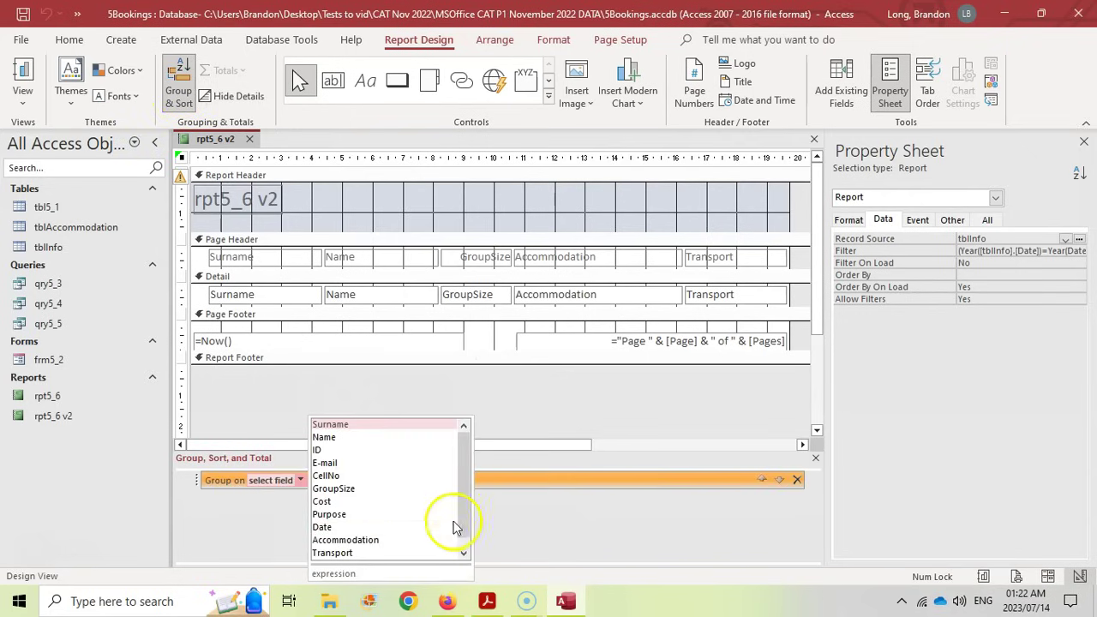
{"action": "left_click", "coordinate": [343, 555]}
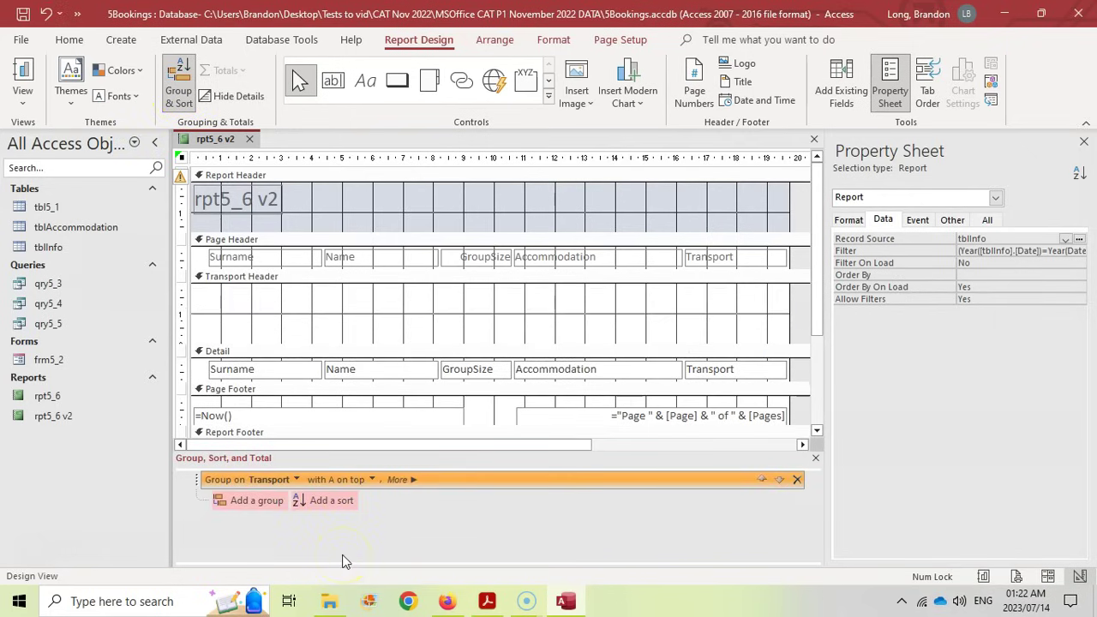
{"action": "left_click", "coordinate": [323, 504]}
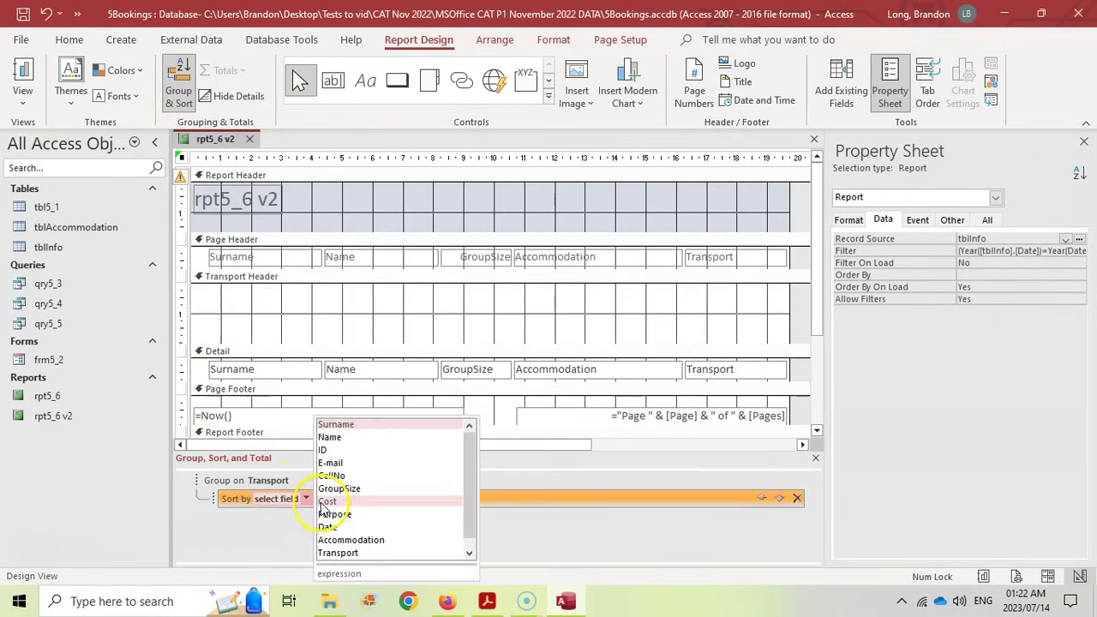
{"action": "left_click", "coordinate": [340, 423]}
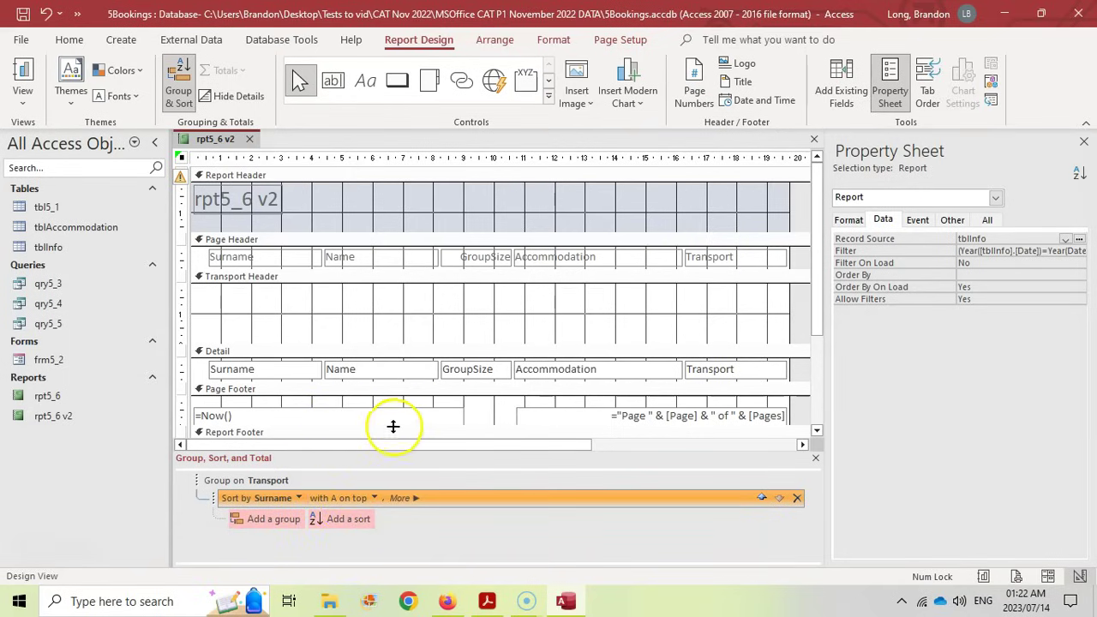
Expand the Transport group's options and set the group to have a footer section
{"action": "scroll", "coordinate": [393, 426], "scroll_direction": "down", "scroll_amount": 3}
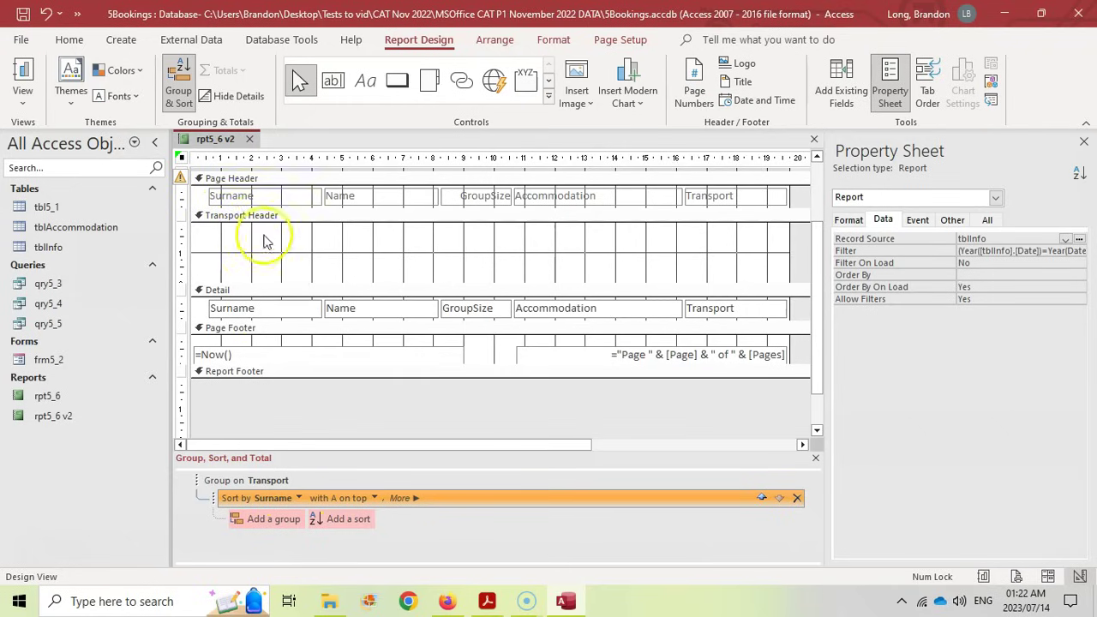
{"action": "left_click", "coordinate": [247, 482]}
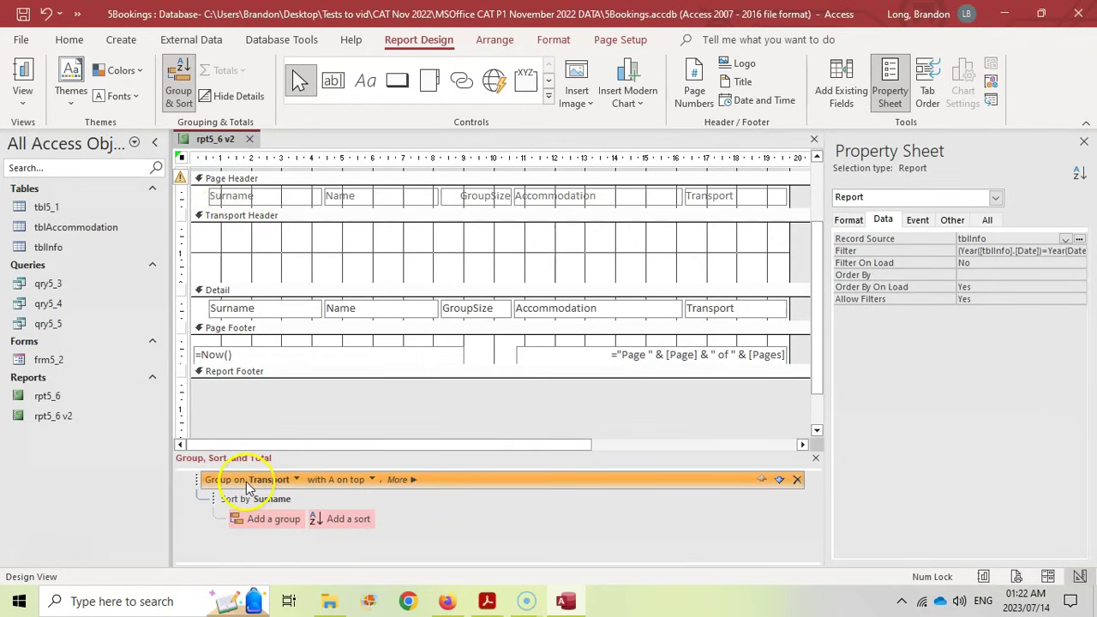
{"action": "left_click", "coordinate": [397, 480]}
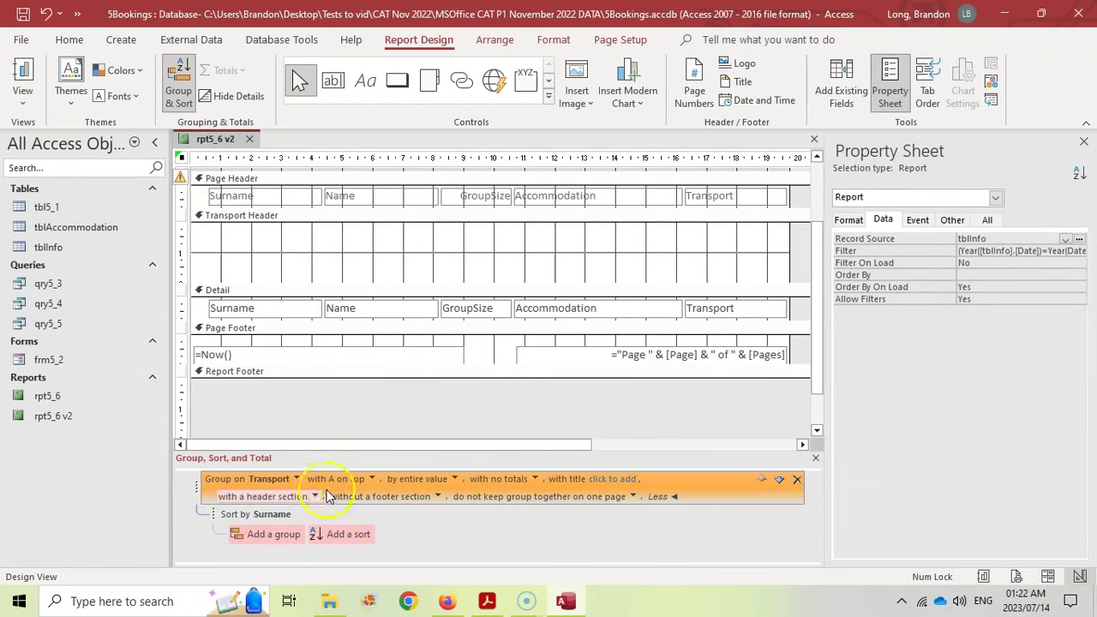
{"action": "left_click", "coordinate": [395, 497]}
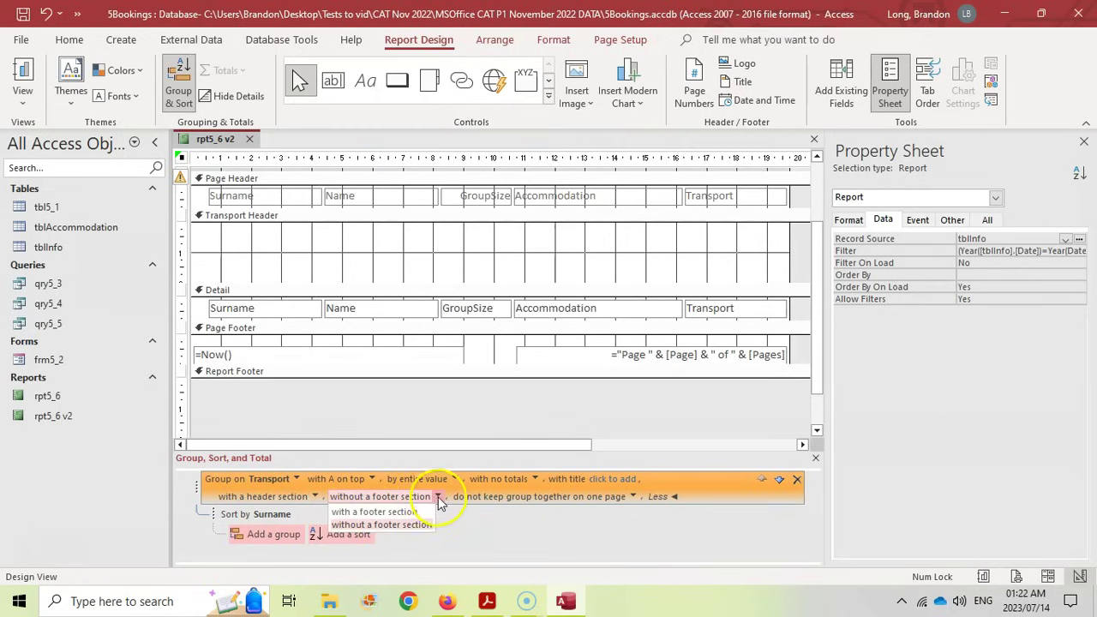
{"action": "left_click", "coordinate": [383, 511]}
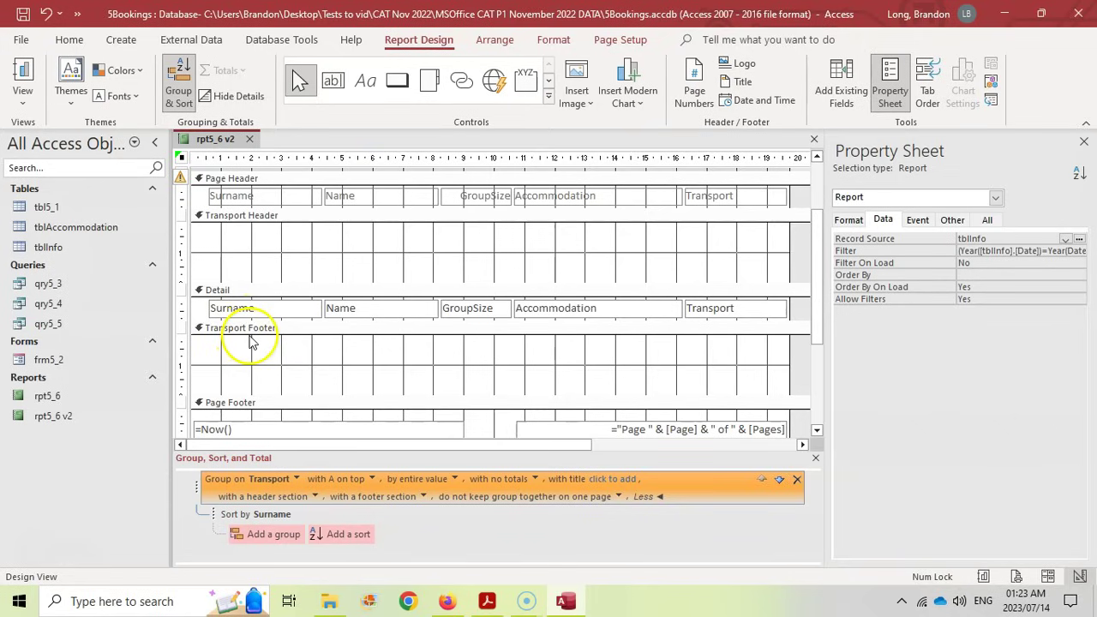
Add a text box to the Transport Footer containing =SUM(GroupSize), and change its label to Total Group Size
{"action": "left_click", "coordinate": [340, 88]}
{"action": "left_click_drag", "start_coordinate": [445, 352], "coordinate": [704, 381]}
{"action": "left_click", "coordinate": [490, 365]}
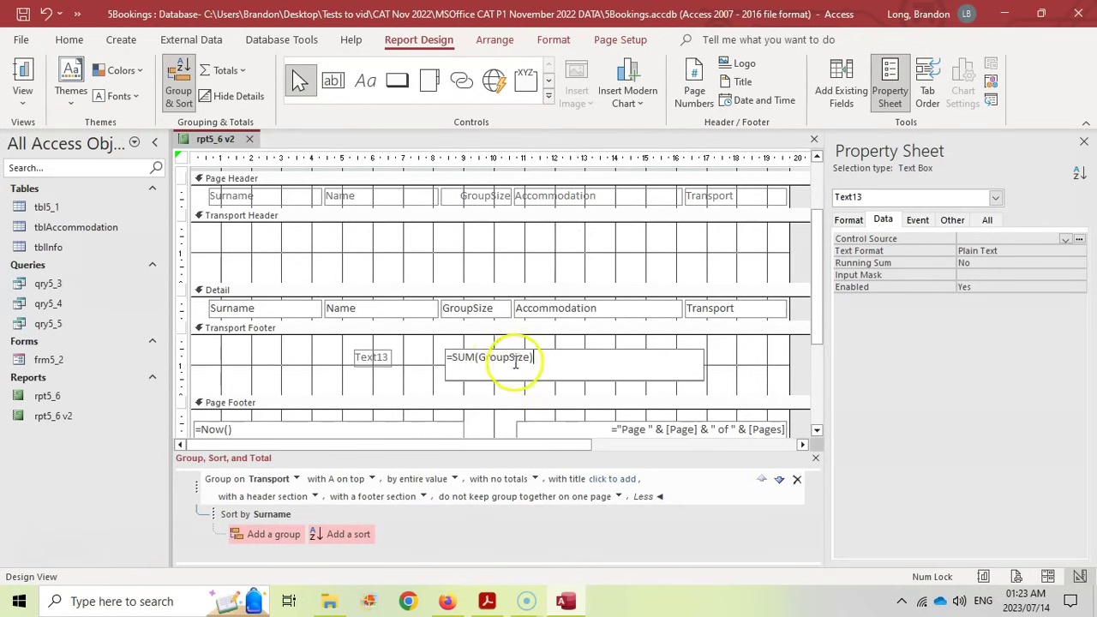
{"action": "left_click", "coordinate": [370, 358]}
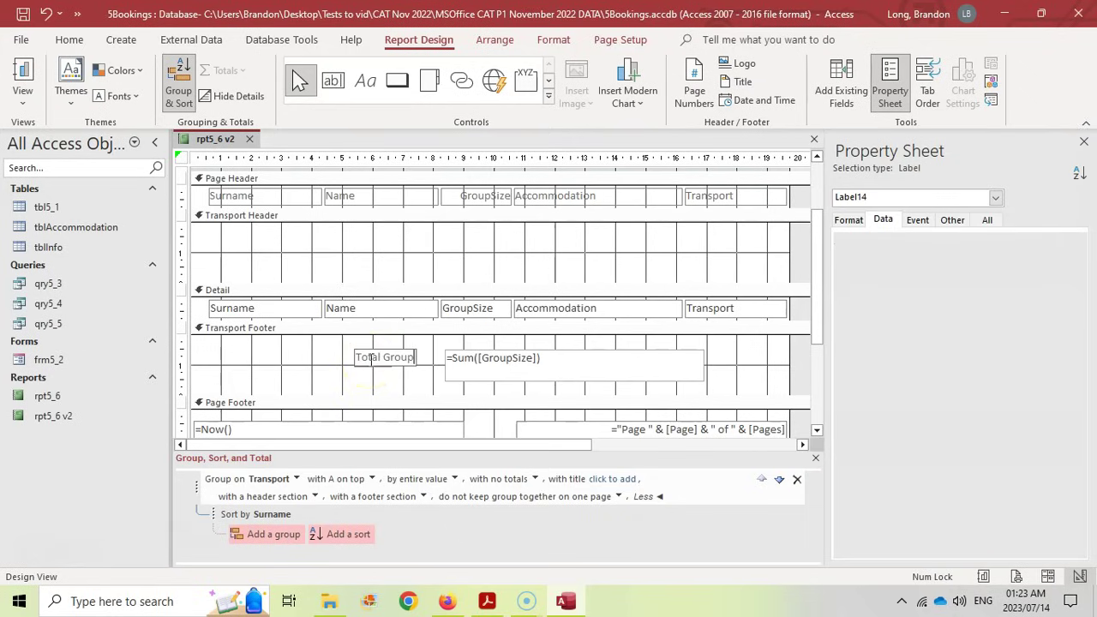
{"action": "left_click", "coordinate": [300, 368]}
Display rpt5_6 v2 in Report View and examine the Transport groups, the Surname order and the group footer totals
{"action": "left_click", "coordinate": [23, 76]}
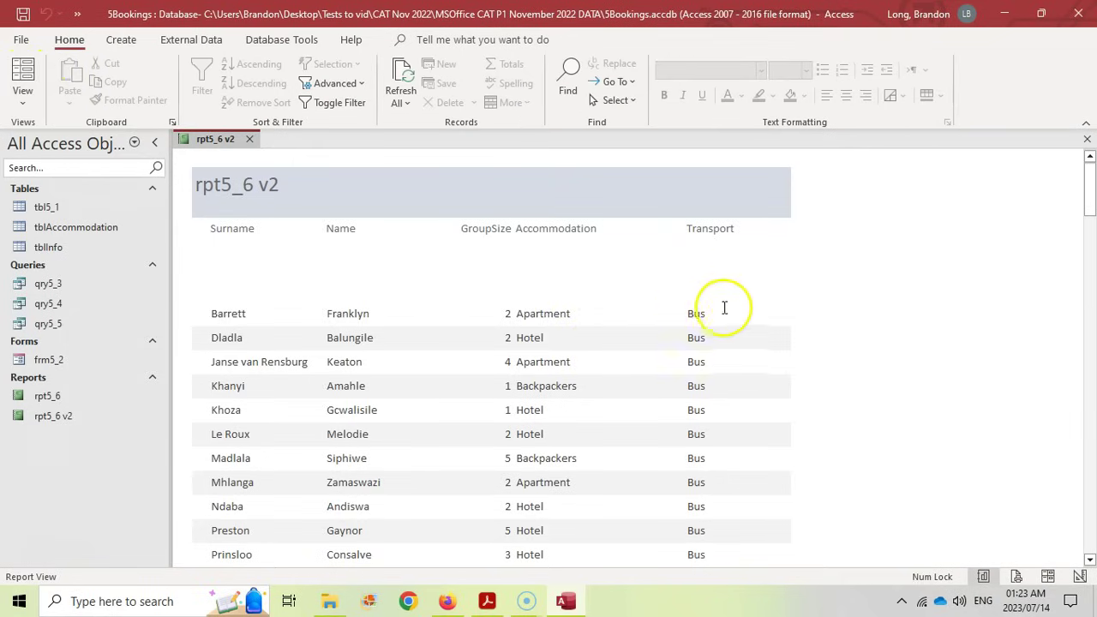
{"action": "scroll", "coordinate": [724, 308], "scroll_direction": "down", "scroll_amount": 5}
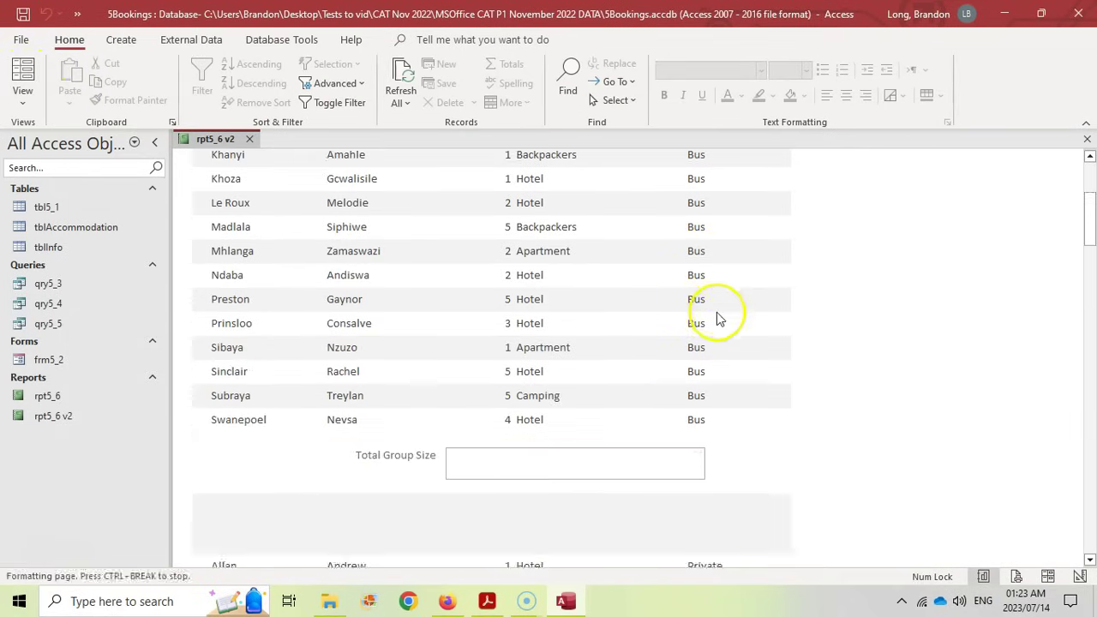
{"action": "scroll", "coordinate": [720, 319], "scroll_direction": "down", "scroll_amount": 1}
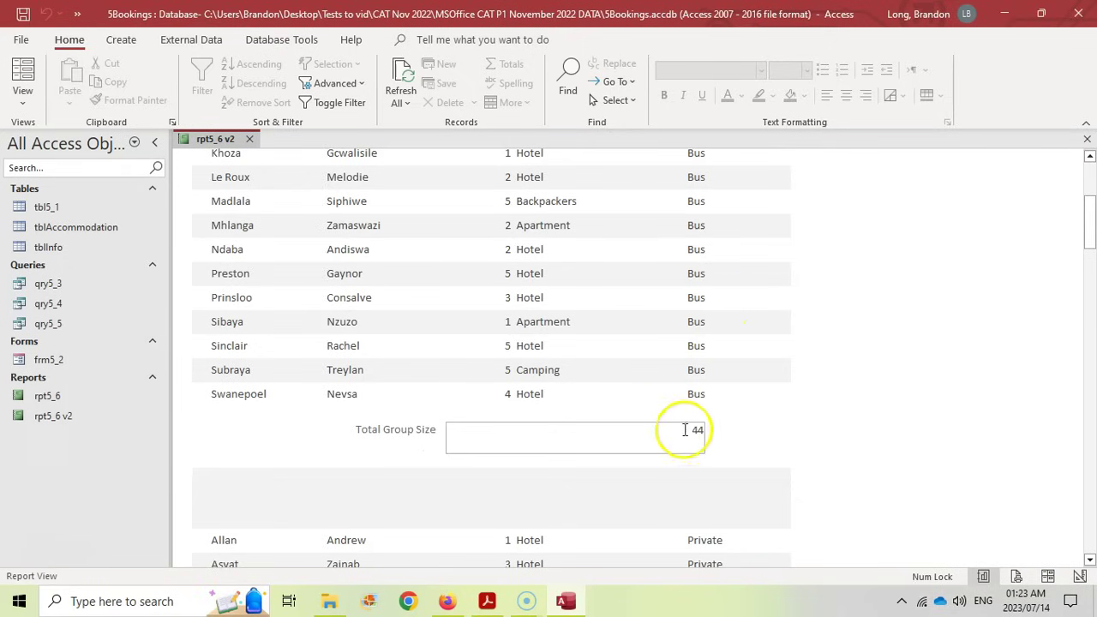
{"action": "scroll", "coordinate": [544, 433], "scroll_direction": "down", "scroll_amount": 3}
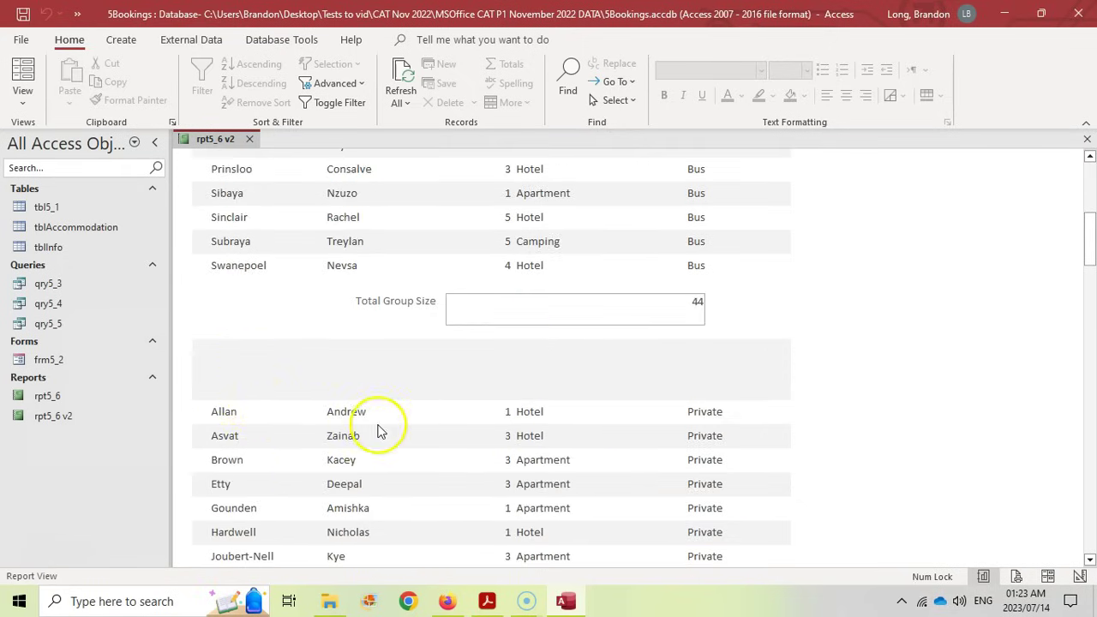
{"action": "scroll", "coordinate": [382, 431], "scroll_direction": "down", "scroll_amount": 6}
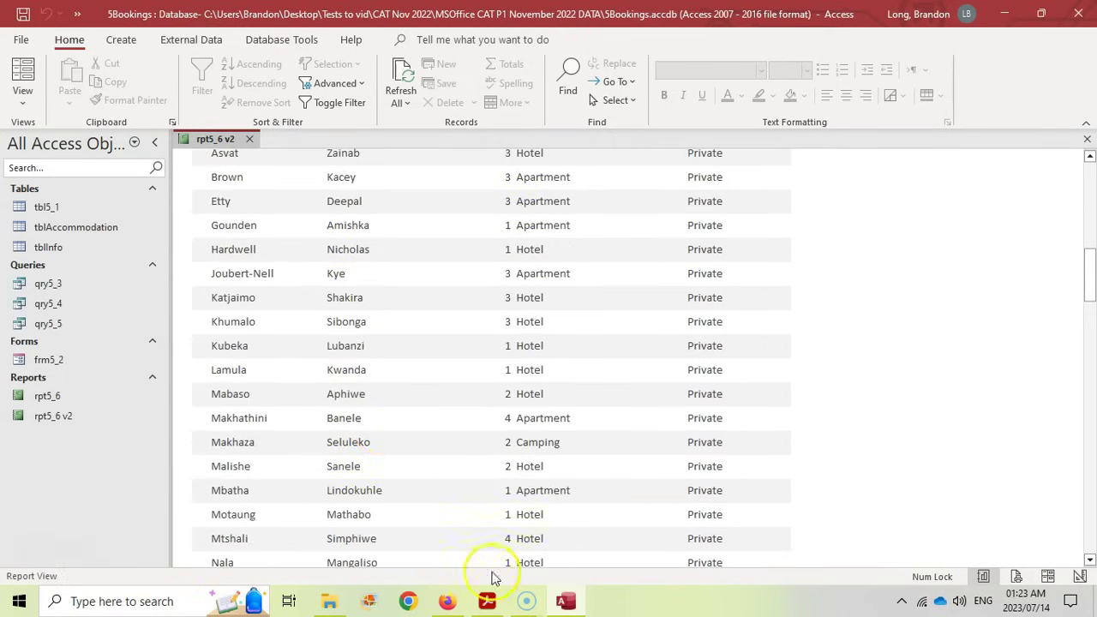
Check the Question 5.6 requirements in Adobe Acrobat Reader, and return to Access to save and close the rpt5_6 v2 report
{"action": "left_click", "coordinate": [487, 599]}
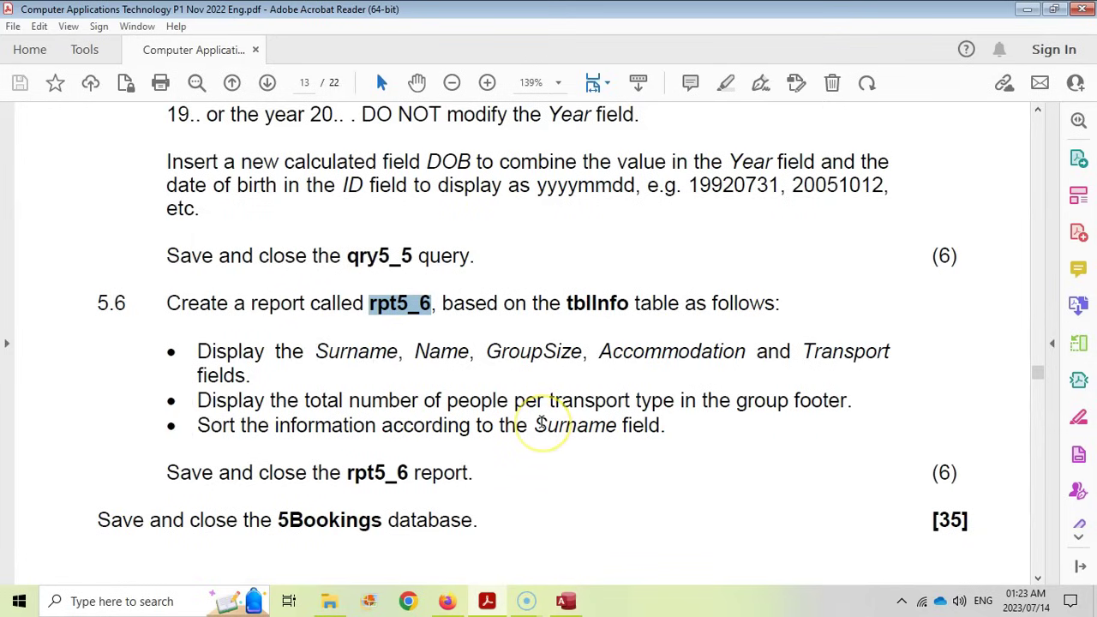
{"action": "left_click", "coordinate": [565, 601]}
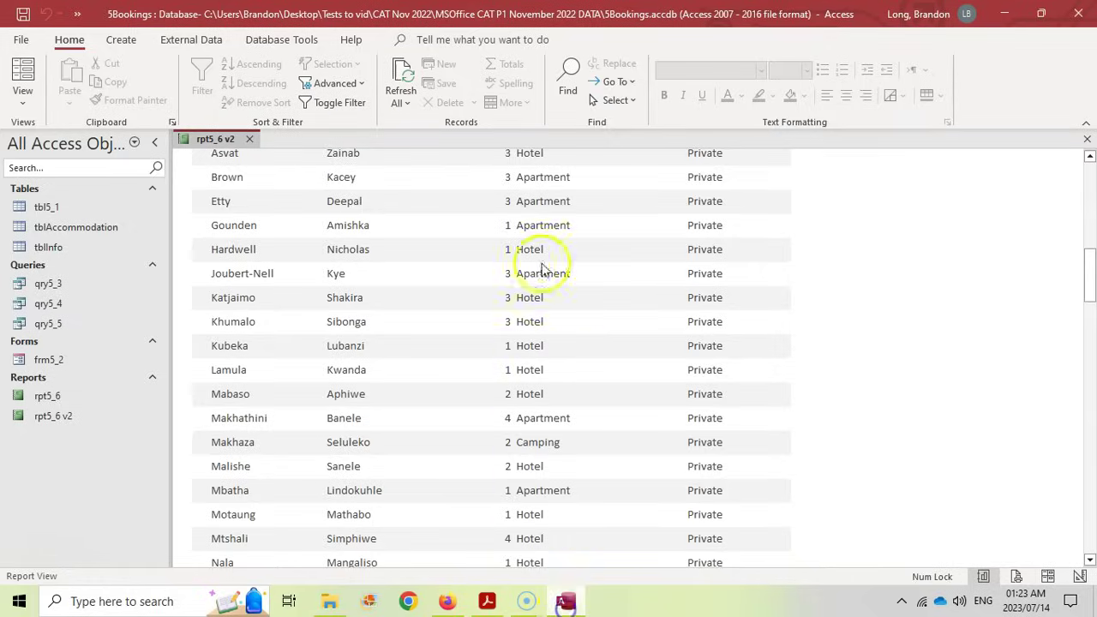
{"action": "left_click", "coordinate": [251, 139]}
{"action": "left_click", "coordinate": [490, 345]}
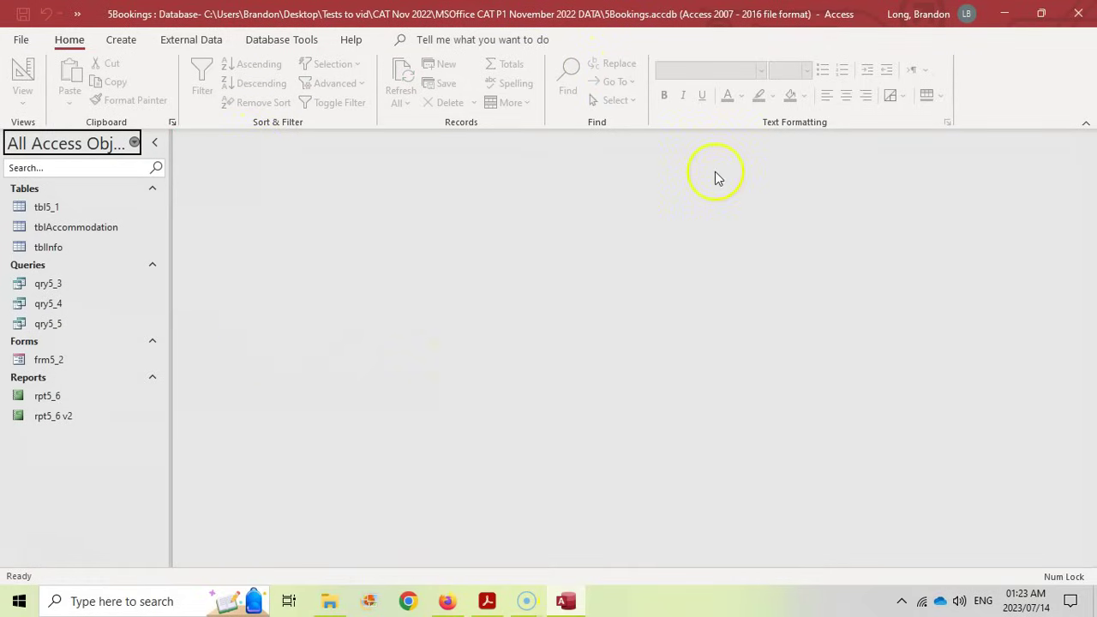